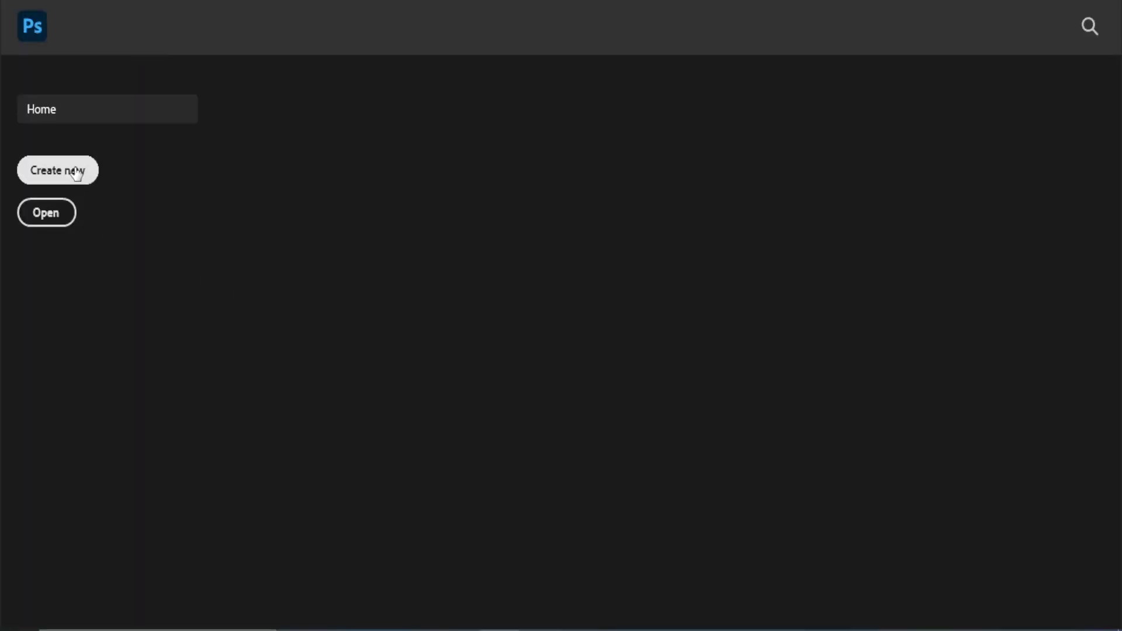
- Create a blank 1200 × 1200 px document and draw a Rectangle 1 shape over the entire canvas
click(76, 174)
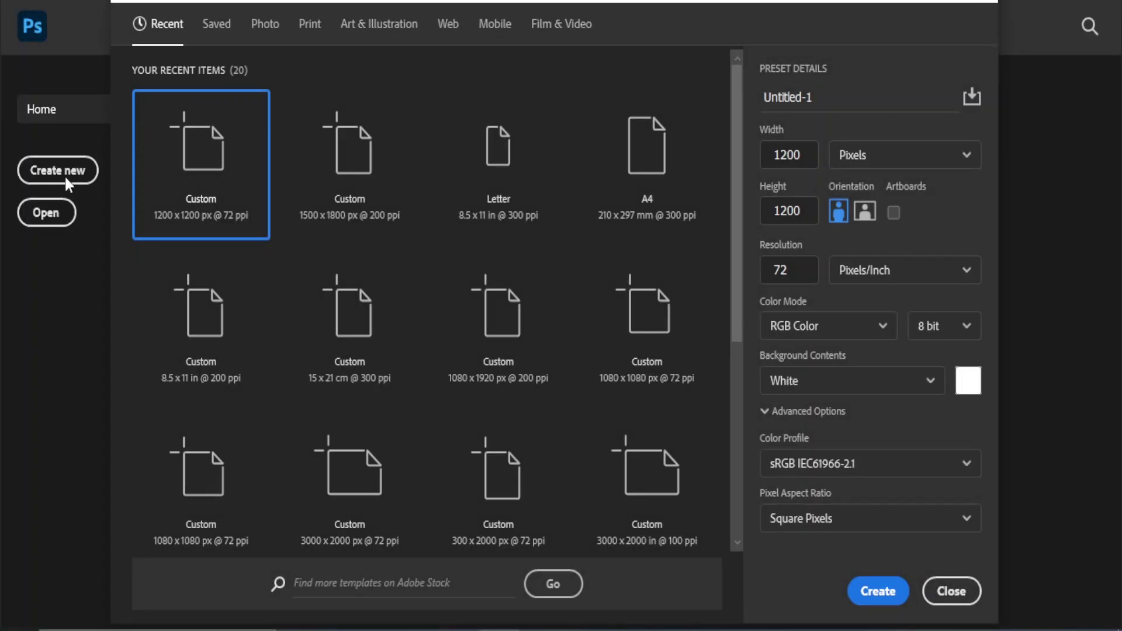
click(869, 591)
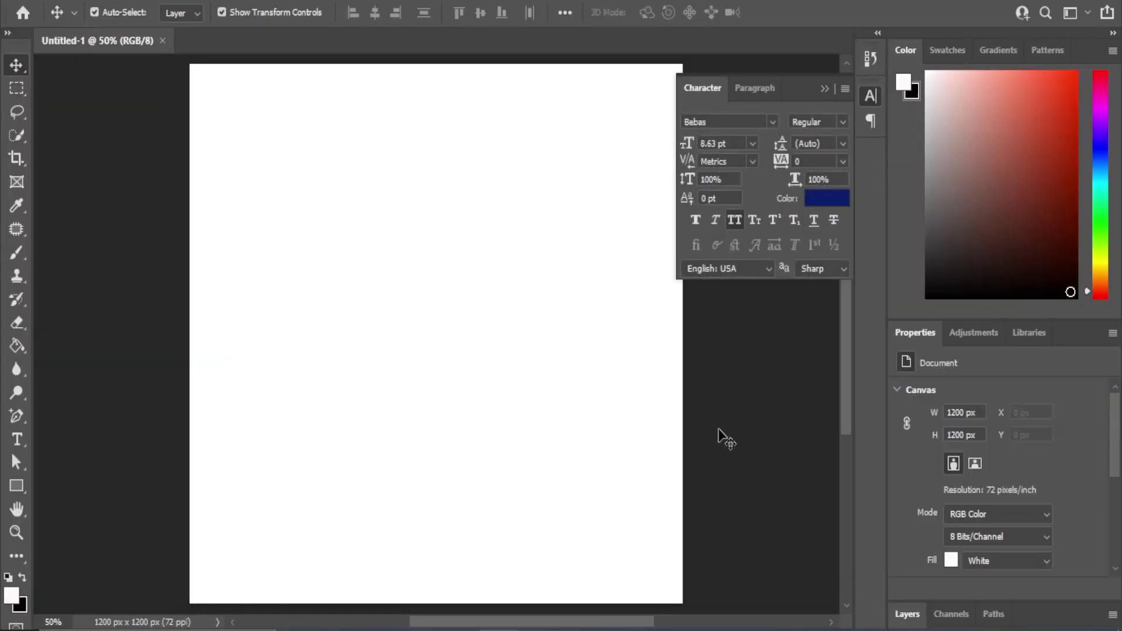
click(20, 491)
click(65, 487)
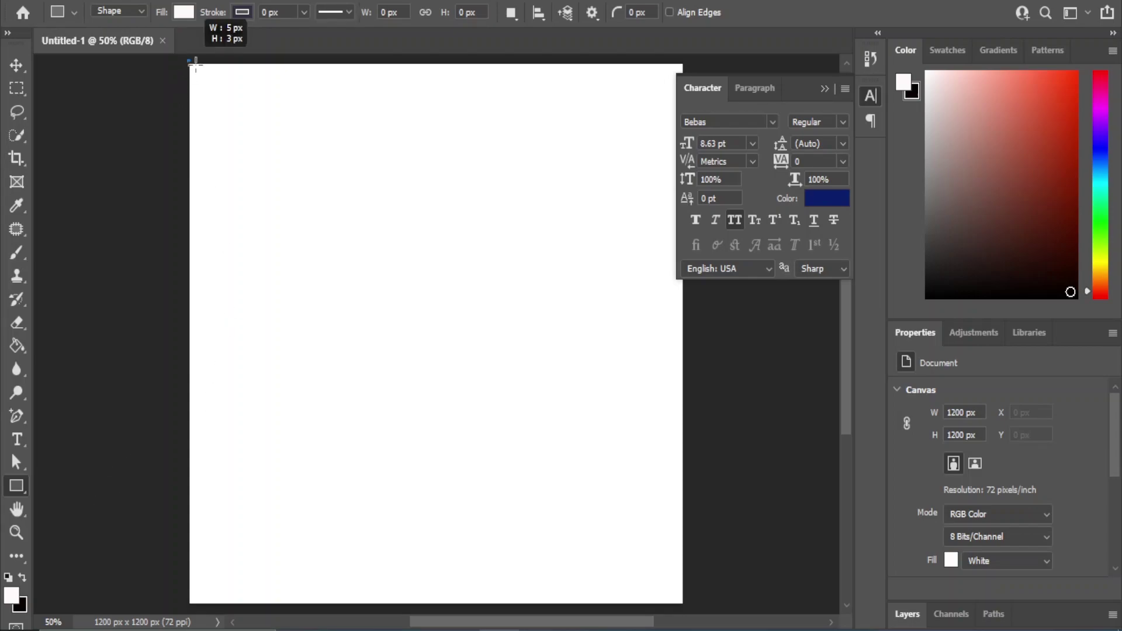
drag(195, 63, 685, 607)
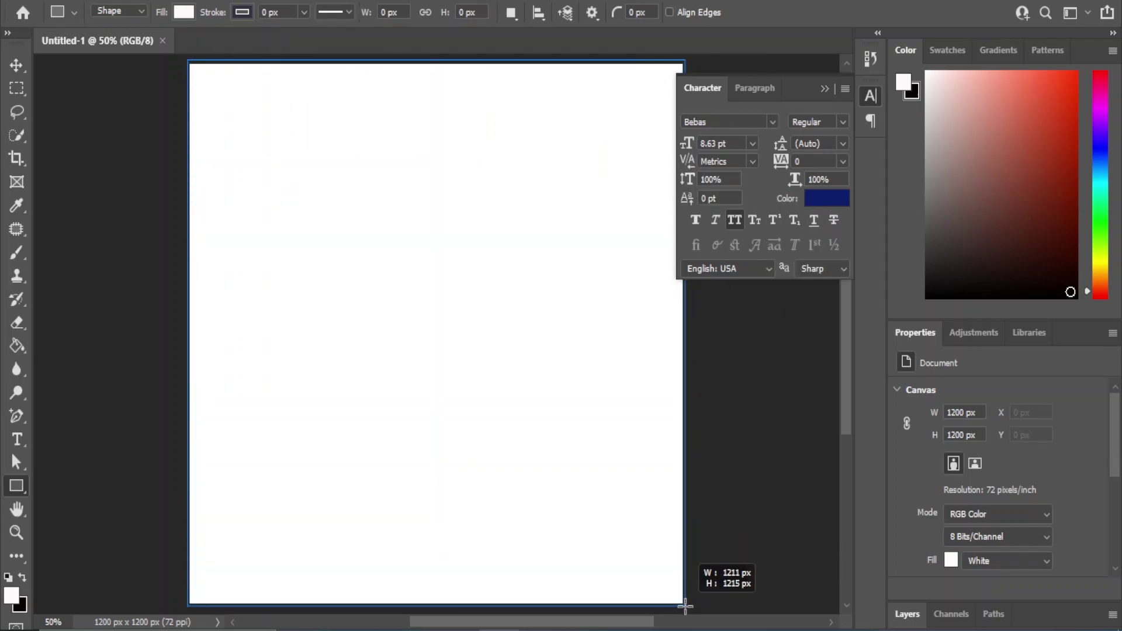
key(v)
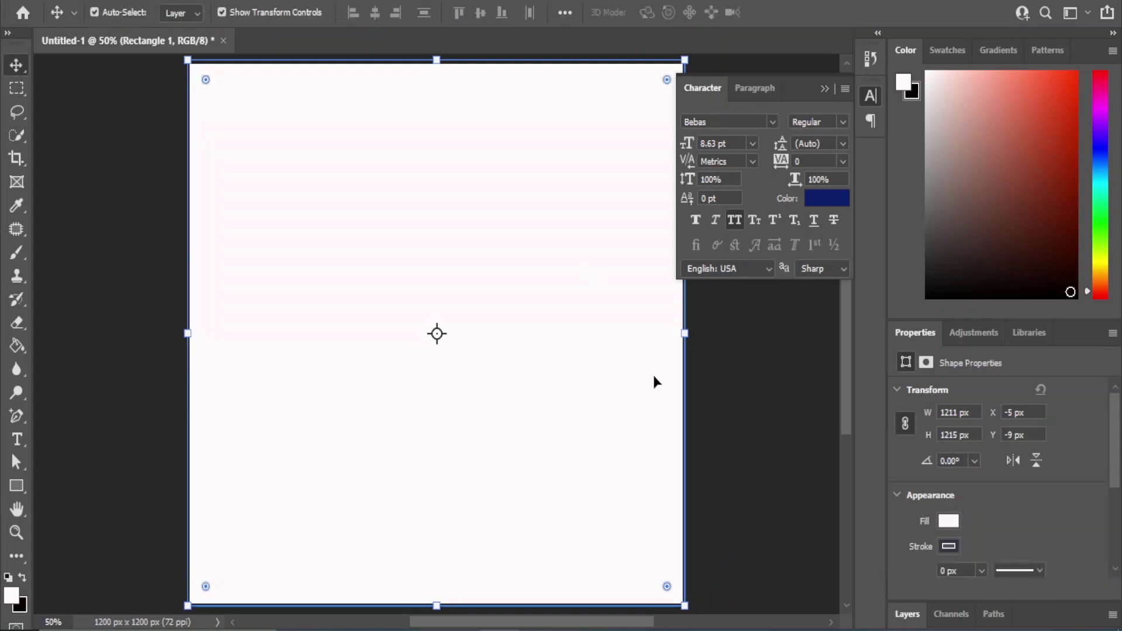
click(746, 409)
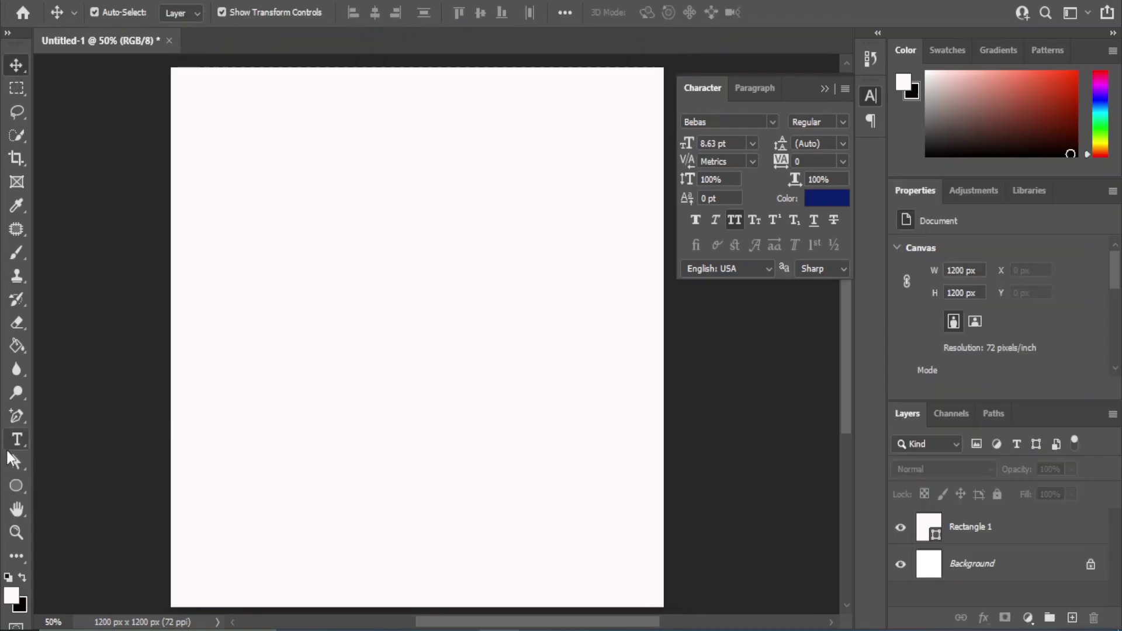
click(16, 486)
- Draw a wide ellipse, centre it and lower it so only its dome shows
right_click(16, 485)
click(68, 498)
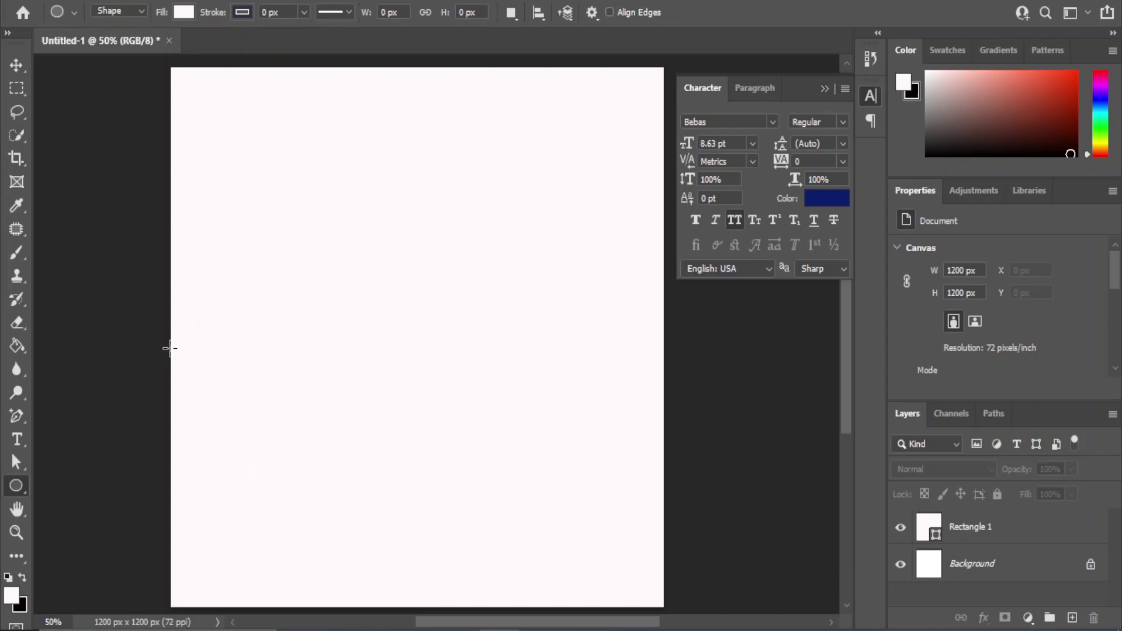
drag(150, 278, 721, 626)
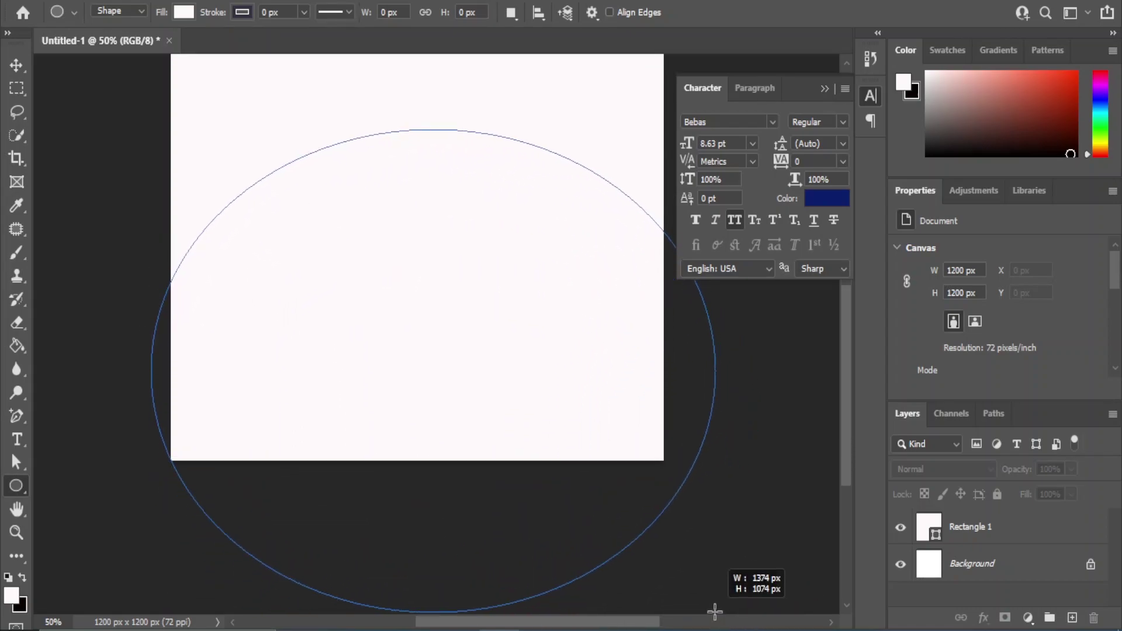
drag(721, 625, 715, 611)
click(17, 64)
drag(479, 237, 474, 244)
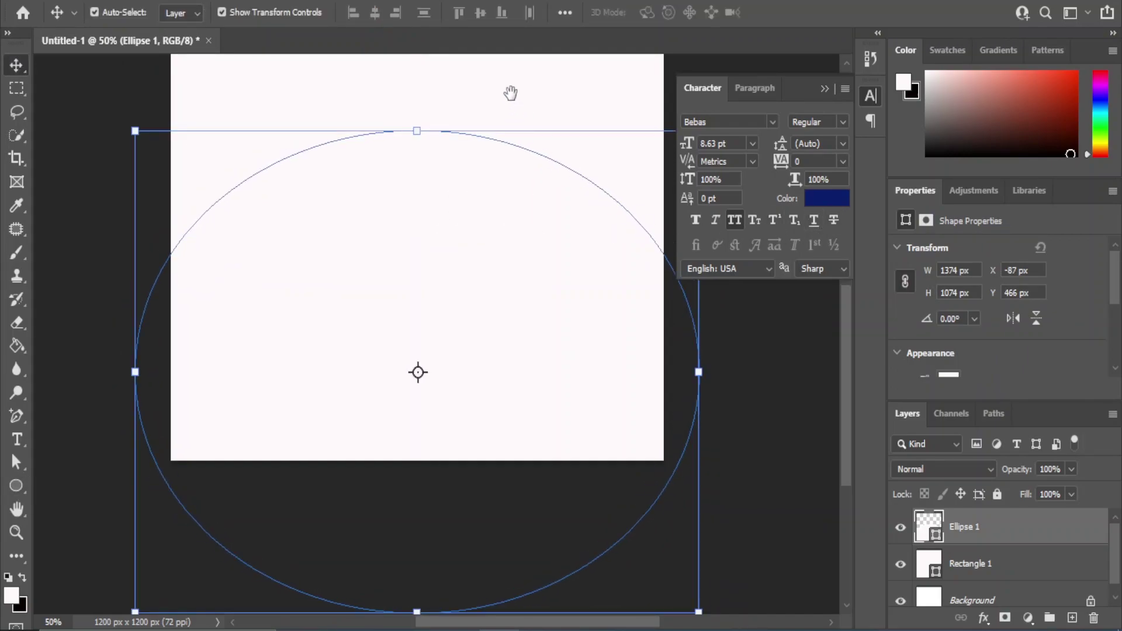
drag(510, 93, 517, 192)
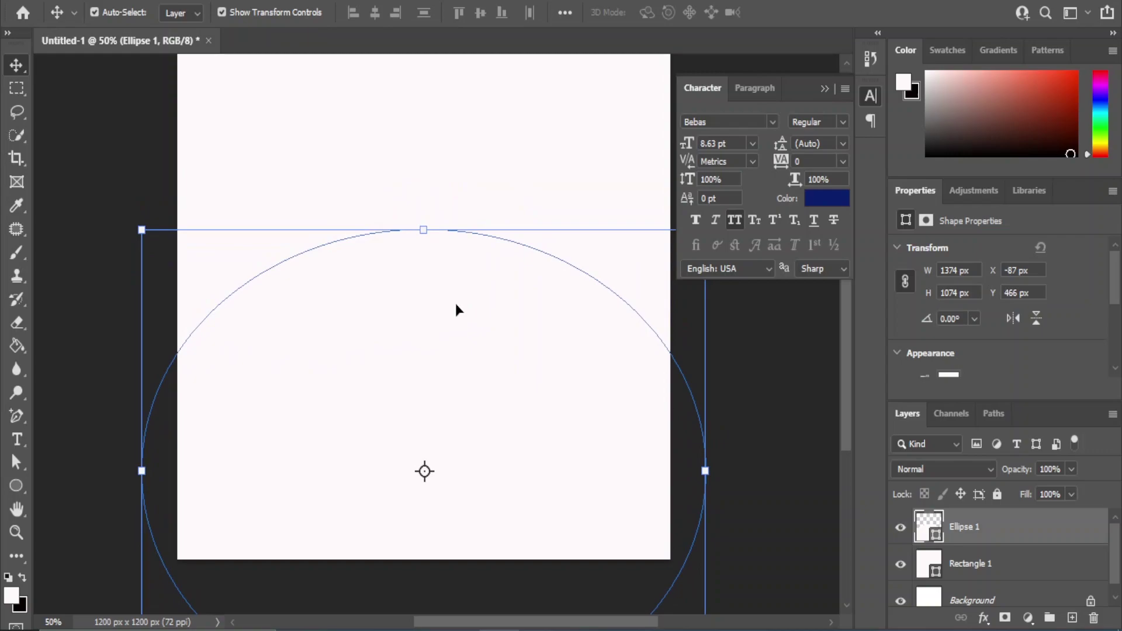
drag(456, 304, 454, 383)
scroll(983, 360, down, 2)
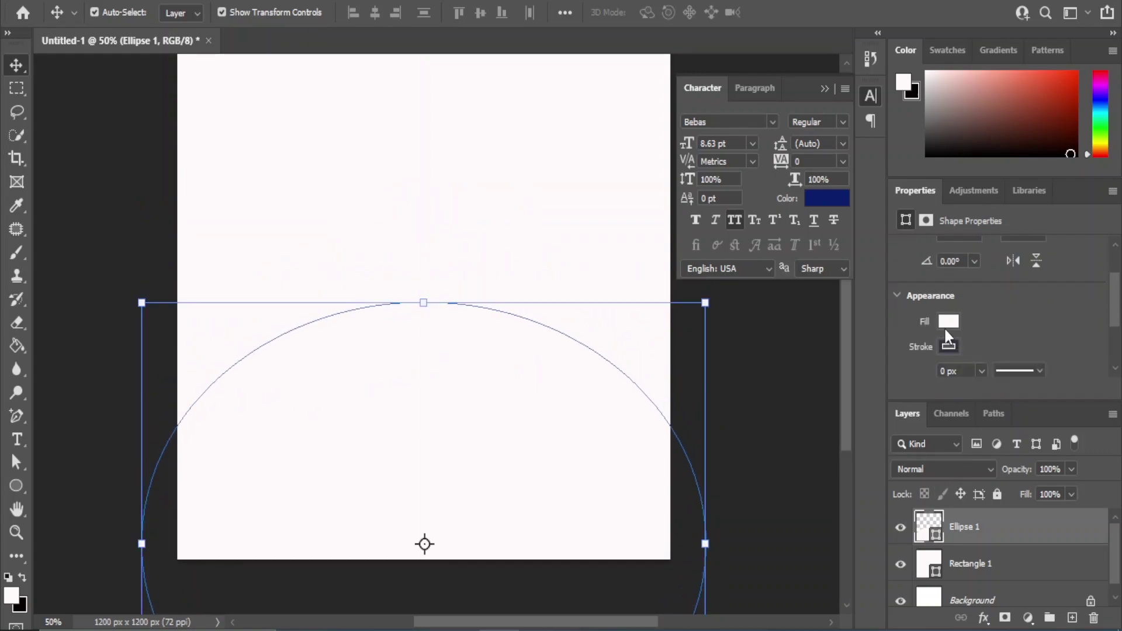
- Fill the ellipse with green and recentre the canvas in view
click(949, 322)
click(897, 418)
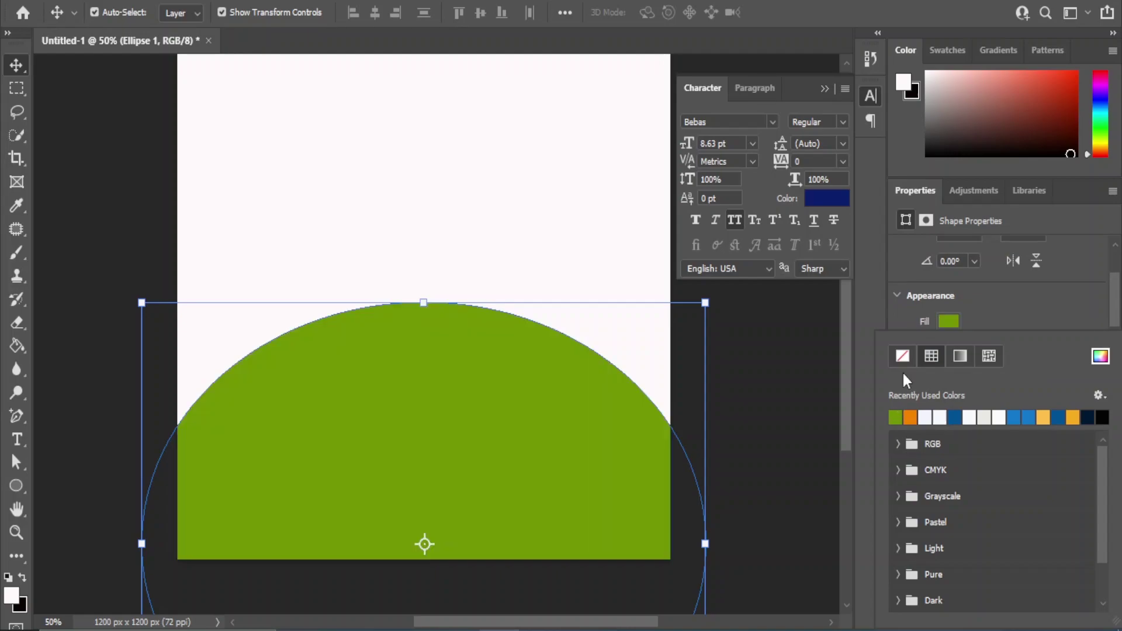
click(752, 385)
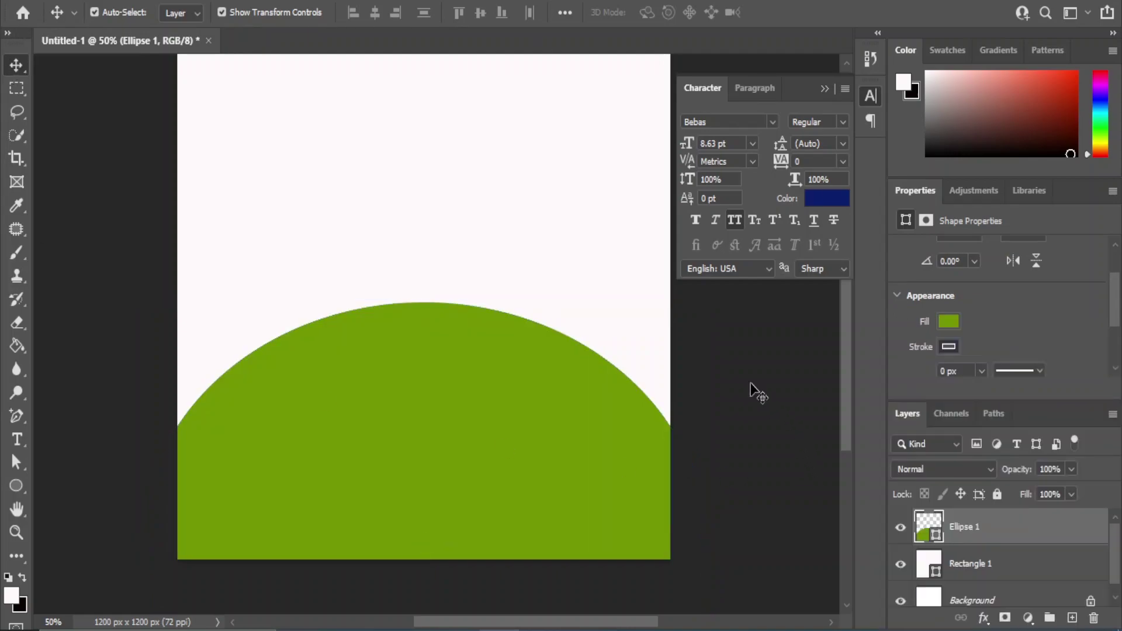
click(500, 146)
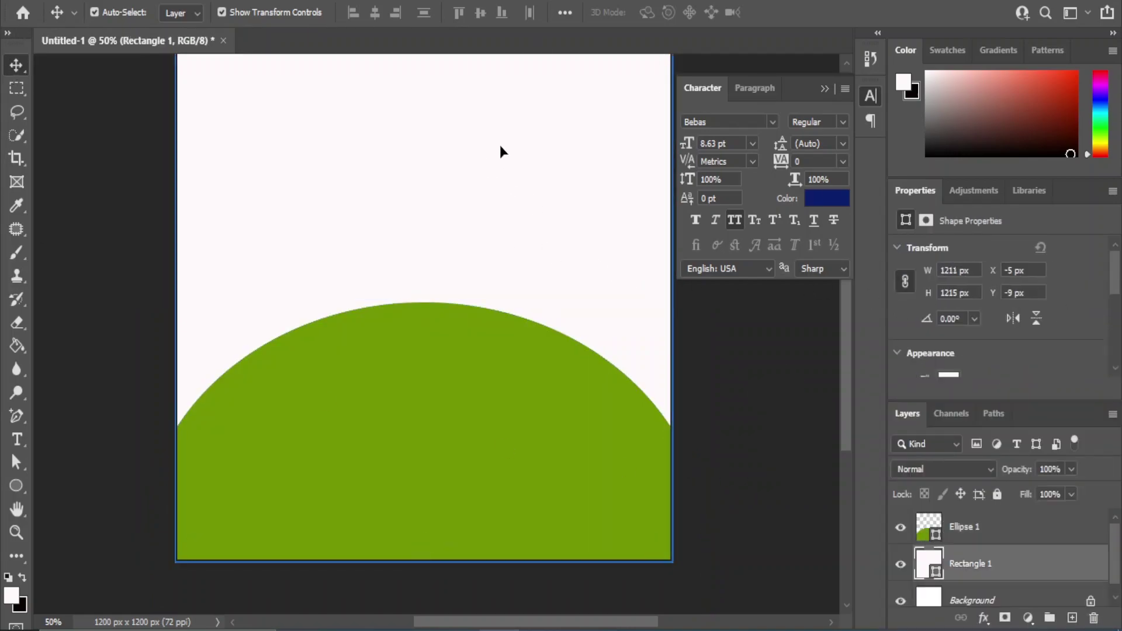
drag(500, 150, 498, 198)
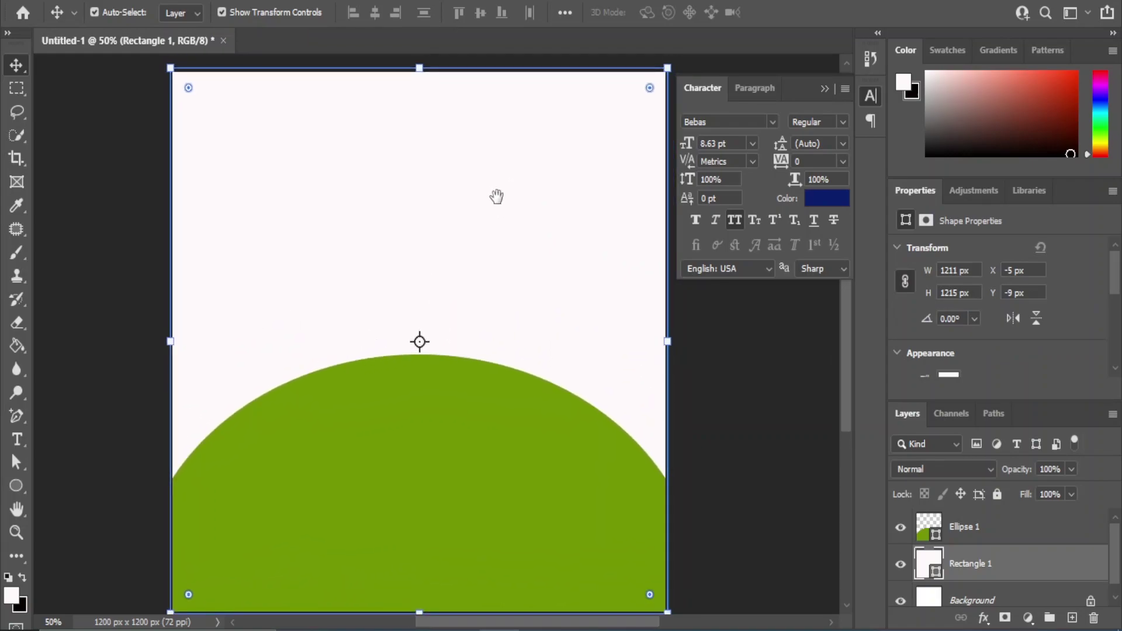
click(741, 434)
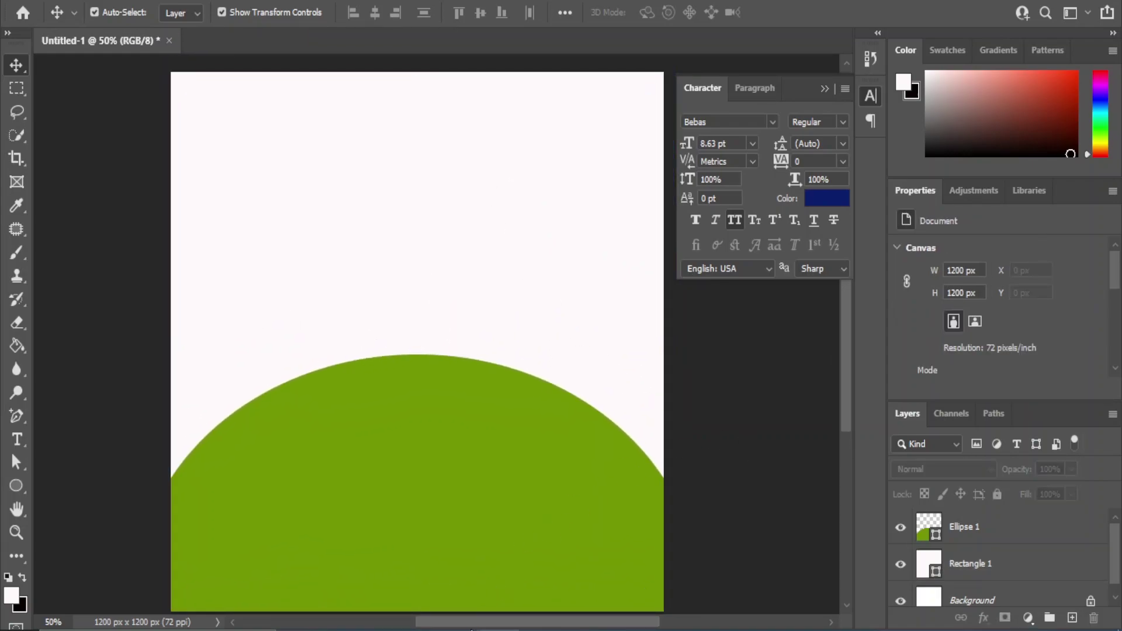
click(496, 582)
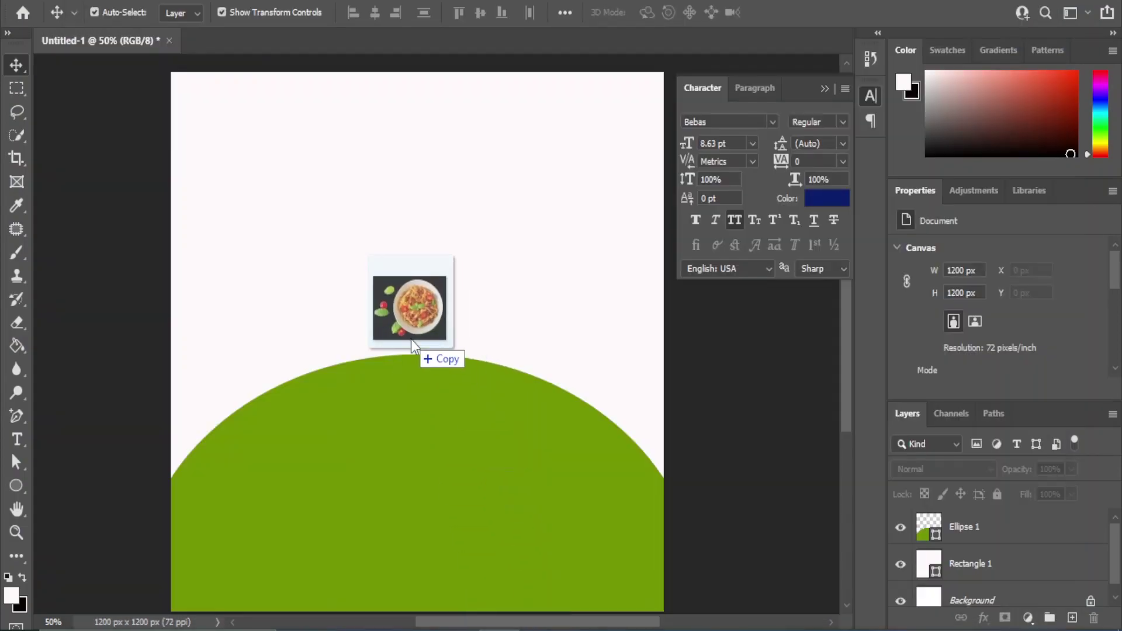
- Drop pasta.png onto the canvas, scale it down and place it over the dome
drag(512, 626, 409, 339)
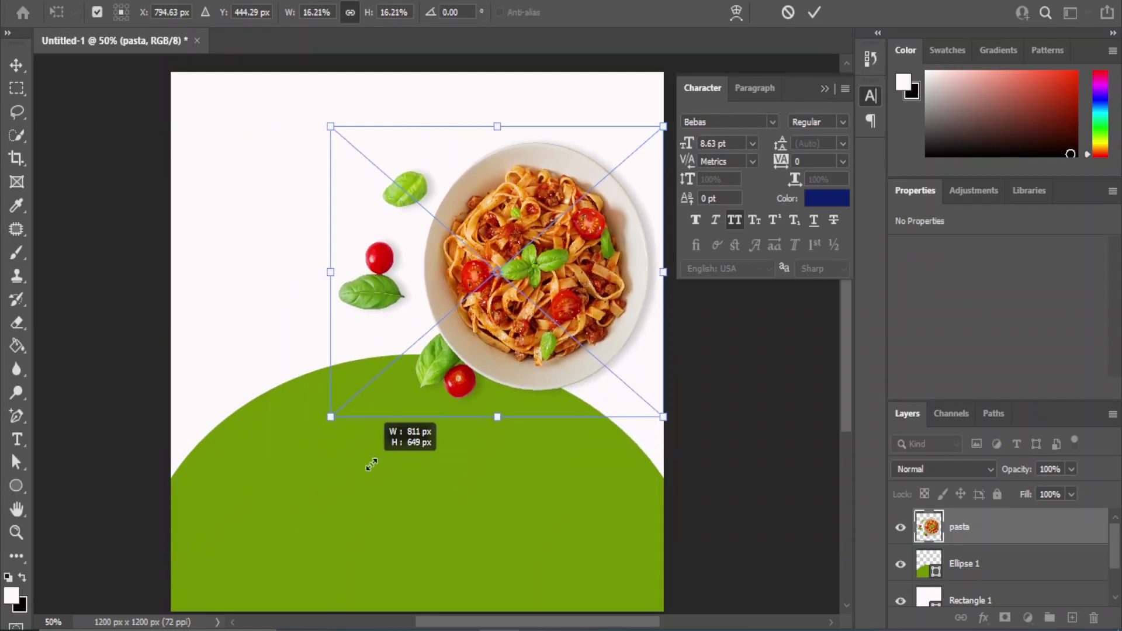
drag(180, 548, 339, 393)
mouse_move(540, 212)
mouse_down()
mouse_move(430, 244)
mouse_move(445, 336)
mouse_up()
key(Return)
- Centre the pasta horizontally with the ellipse and rectangle layers
shift+click(971, 596)
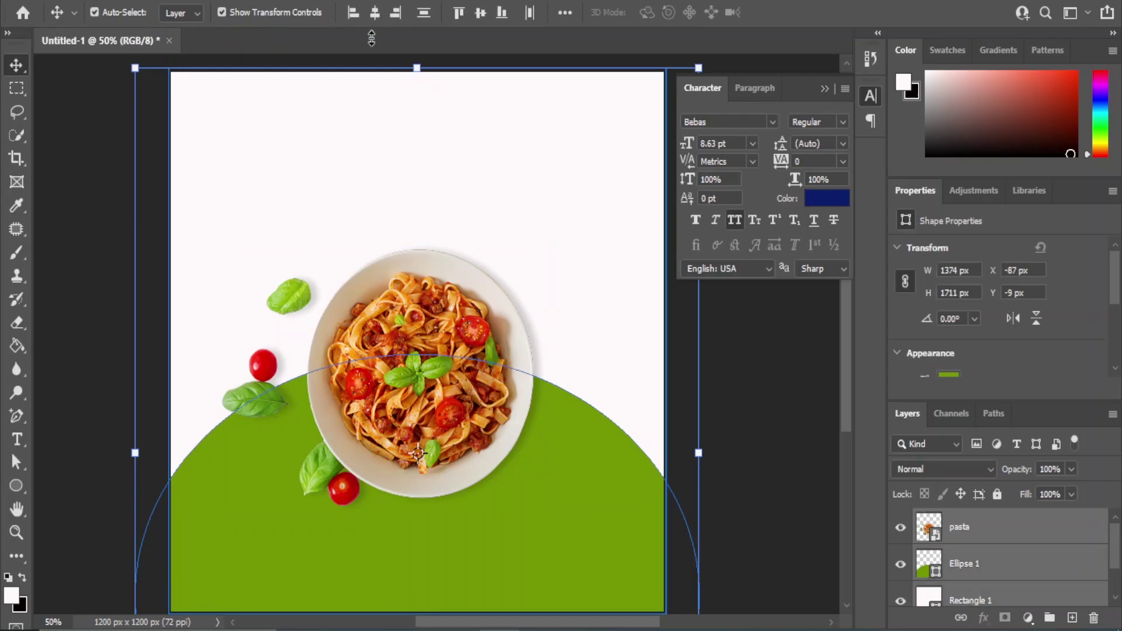
click(375, 14)
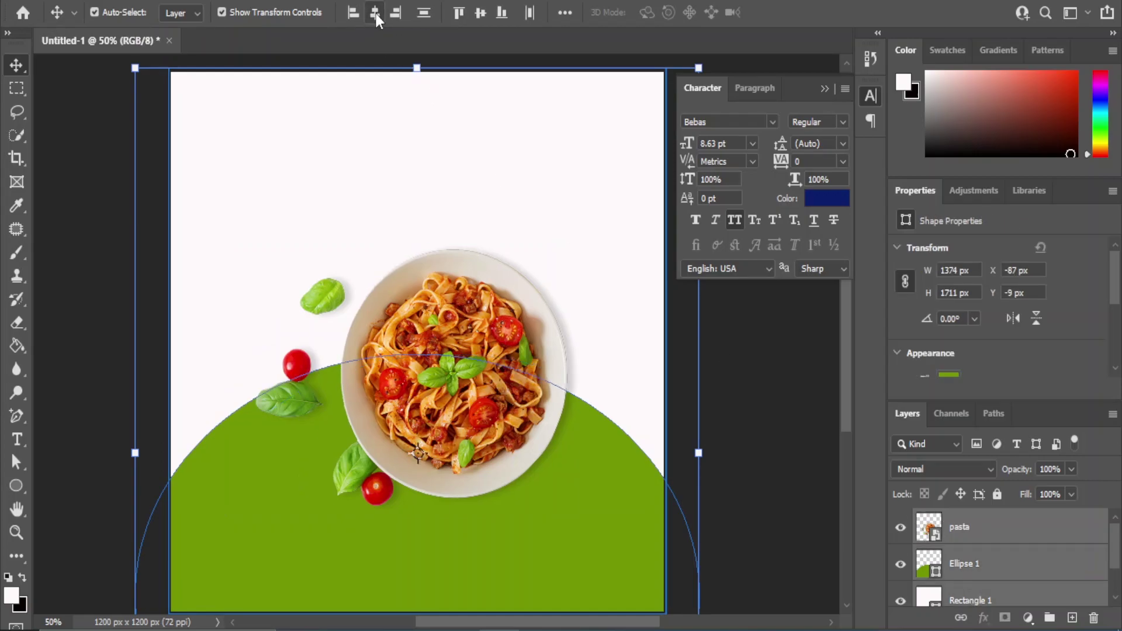
click(760, 406)
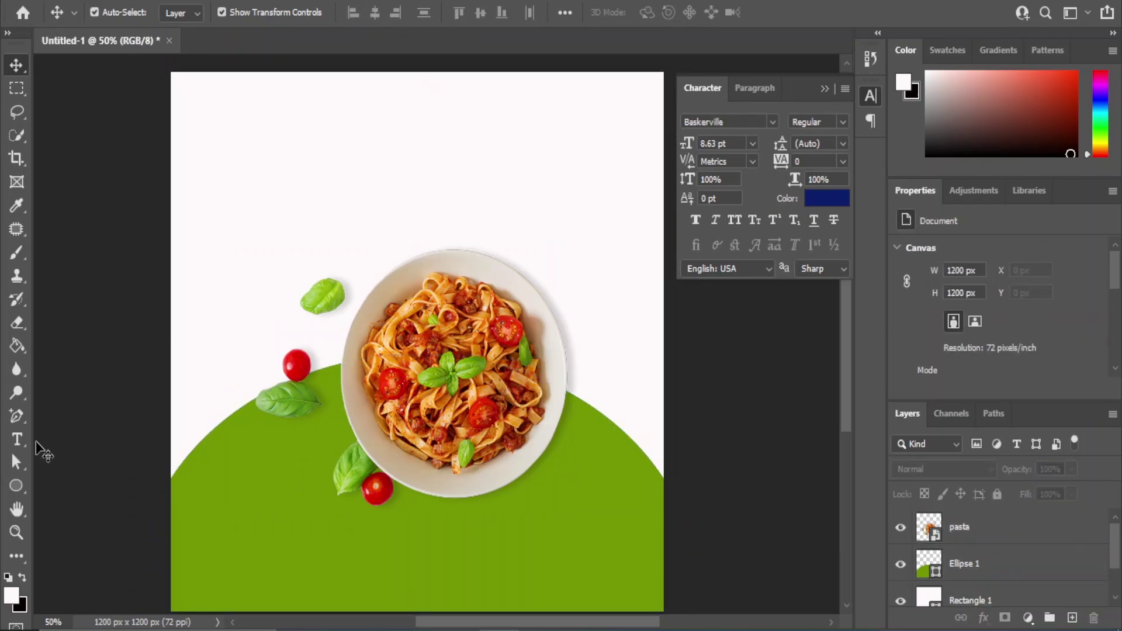
click(16, 439)
- Type Today's above the pasta and set it to 48 pt
click(52, 441)
click(398, 198)
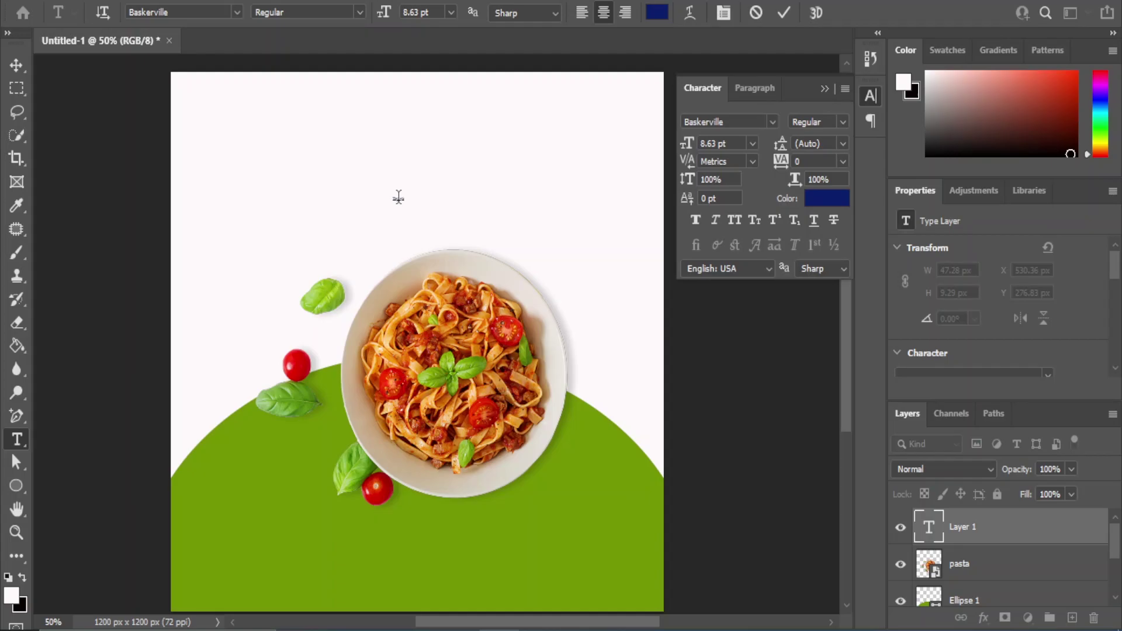
click(16, 65)
click(752, 143)
click(731, 346)
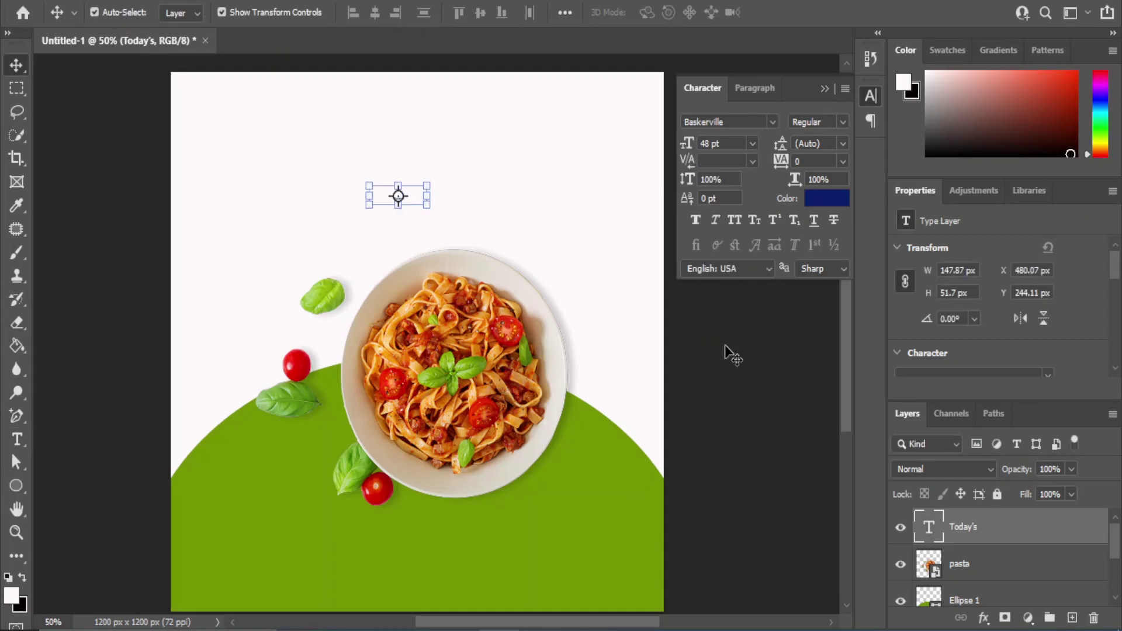
- Apply the Aprikas Black Italic Demo font to the Today's heading
click(772, 121)
scroll(809, 552, down, 5)
scroll(847, 541, down, 5)
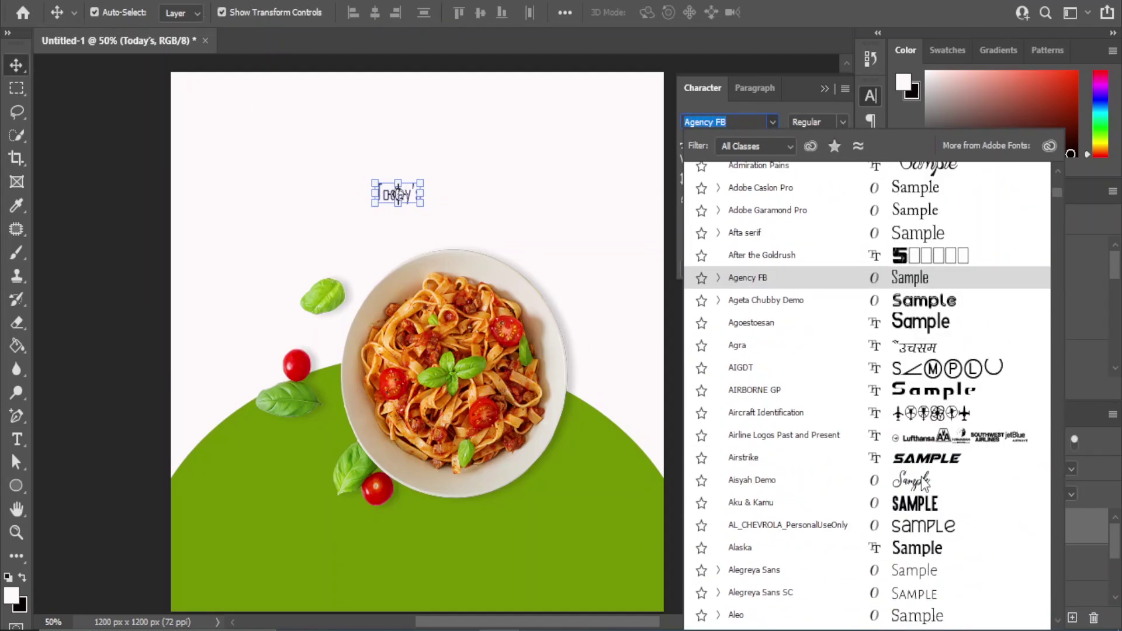
scroll(882, 532, down, 2)
scroll(922, 520, down, 2)
scroll(921, 526, down, 4)
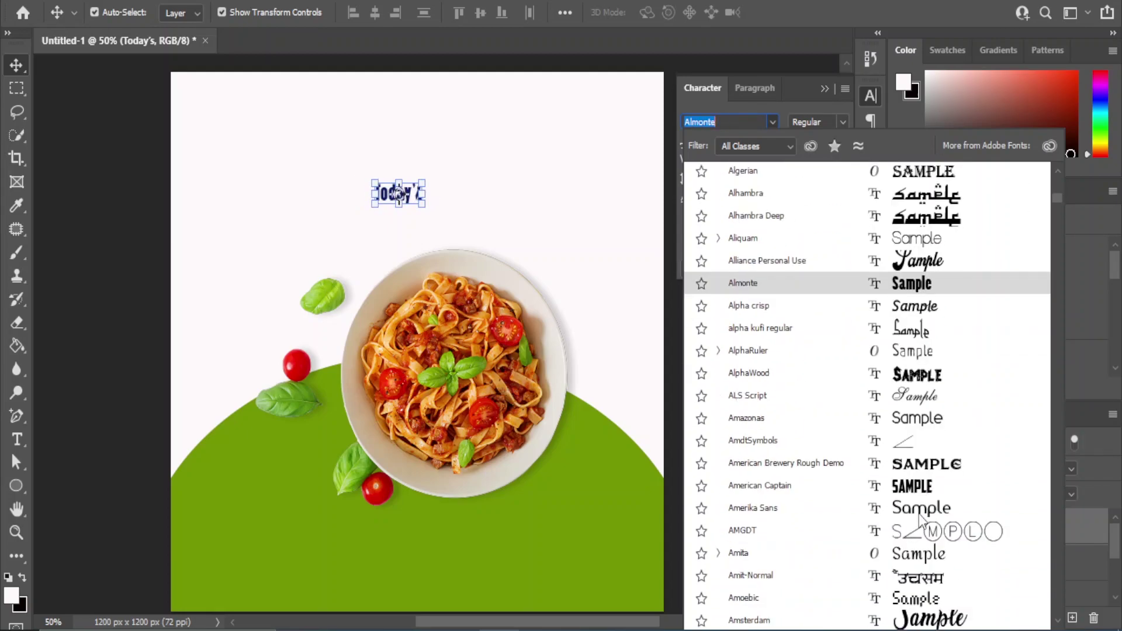
scroll(920, 538, down, 5)
scroll(919, 552, down, 5)
scroll(920, 560, down, 4)
scroll(920, 558, down, 2)
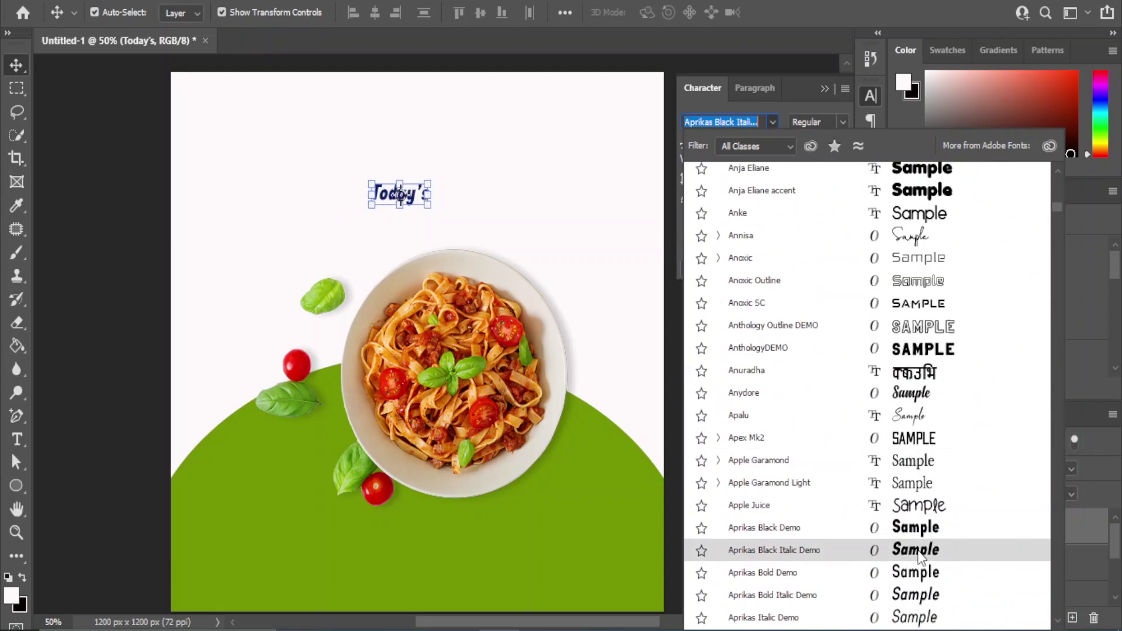
click(919, 550)
click(17, 439)
- Type Special to the left of the bowl at 72 pt
click(249, 278)
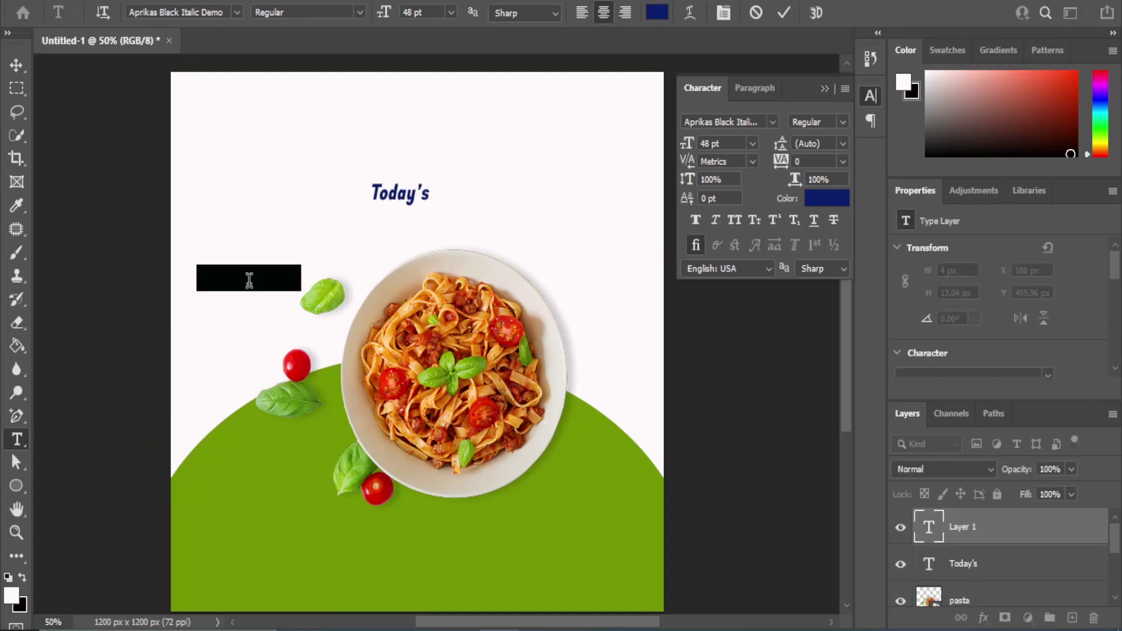
text(Special)
click(15, 70)
click(753, 144)
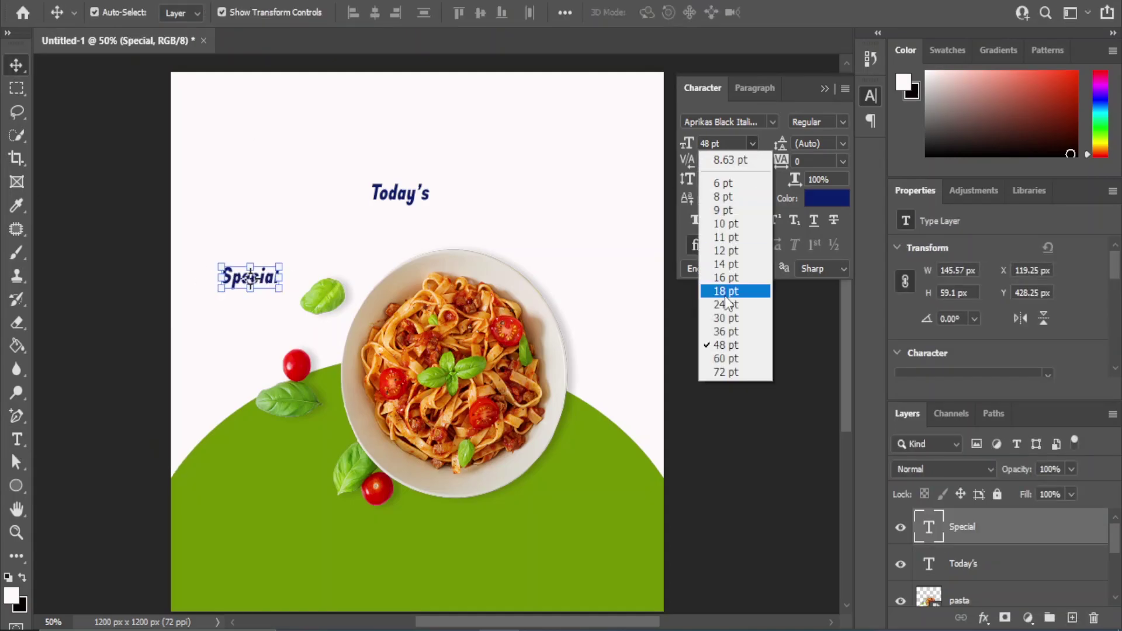
click(728, 365)
- Browse the font families and apply Belymon Script DEMO to Special
click(773, 122)
scroll(929, 404, down, 6)
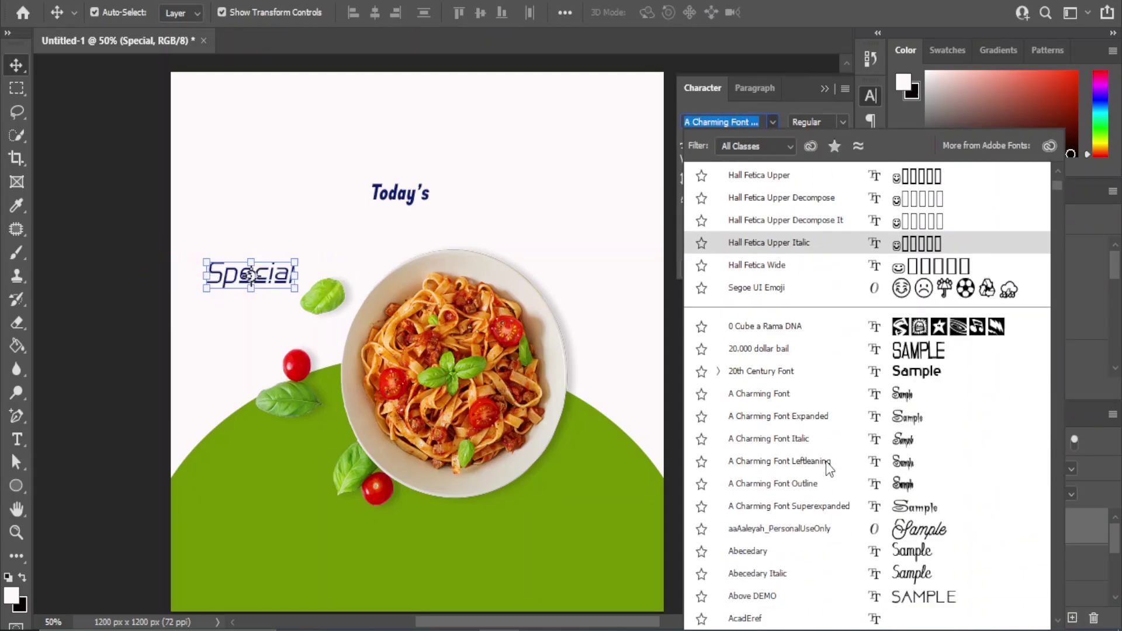
scroll(911, 413, down, 2)
scroll(915, 479, down, 3)
scroll(919, 548, down, 4)
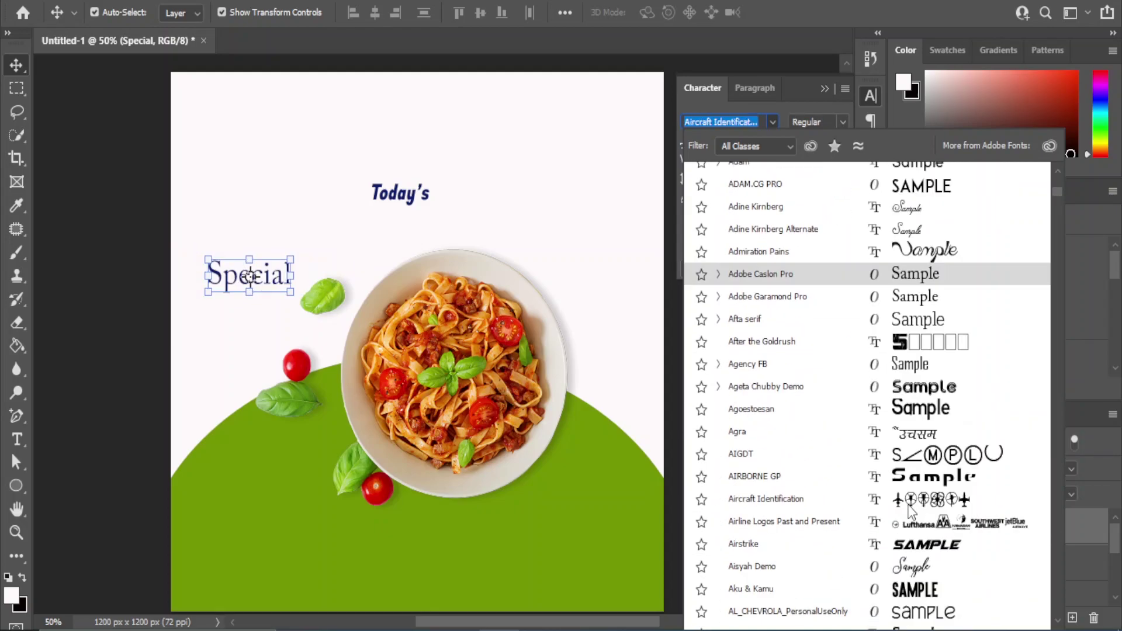
scroll(920, 540, down, 3)
scroll(923, 535, down, 2)
scroll(930, 525, down, 1)
scroll(929, 525, down, 4)
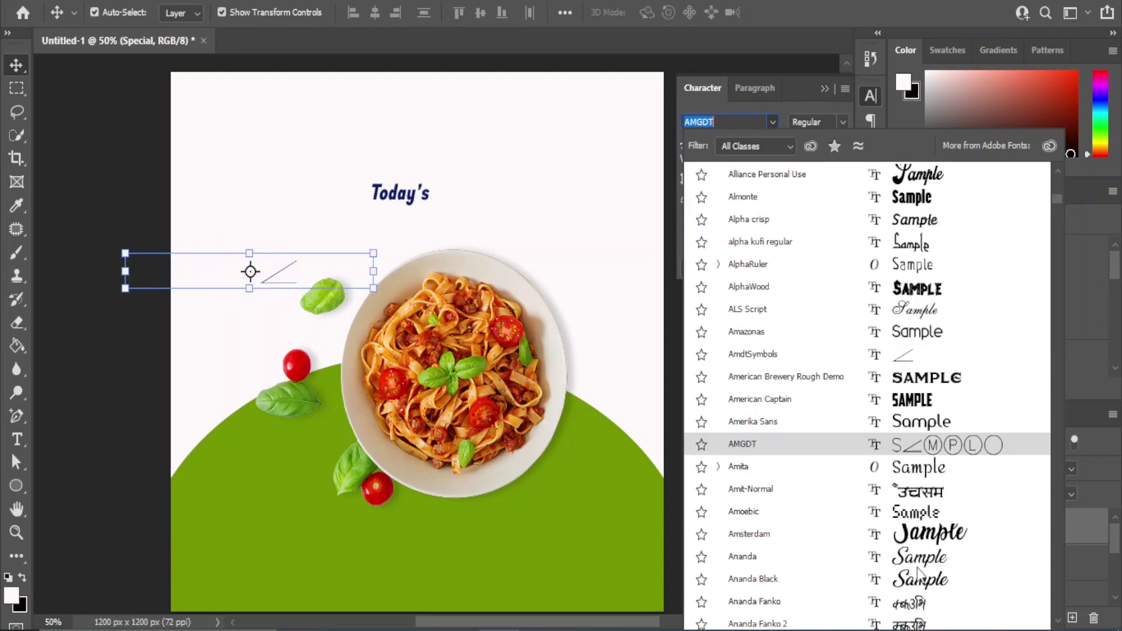
scroll(927, 467, down, 1)
scroll(926, 481, down, 2)
scroll(926, 497, down, 5)
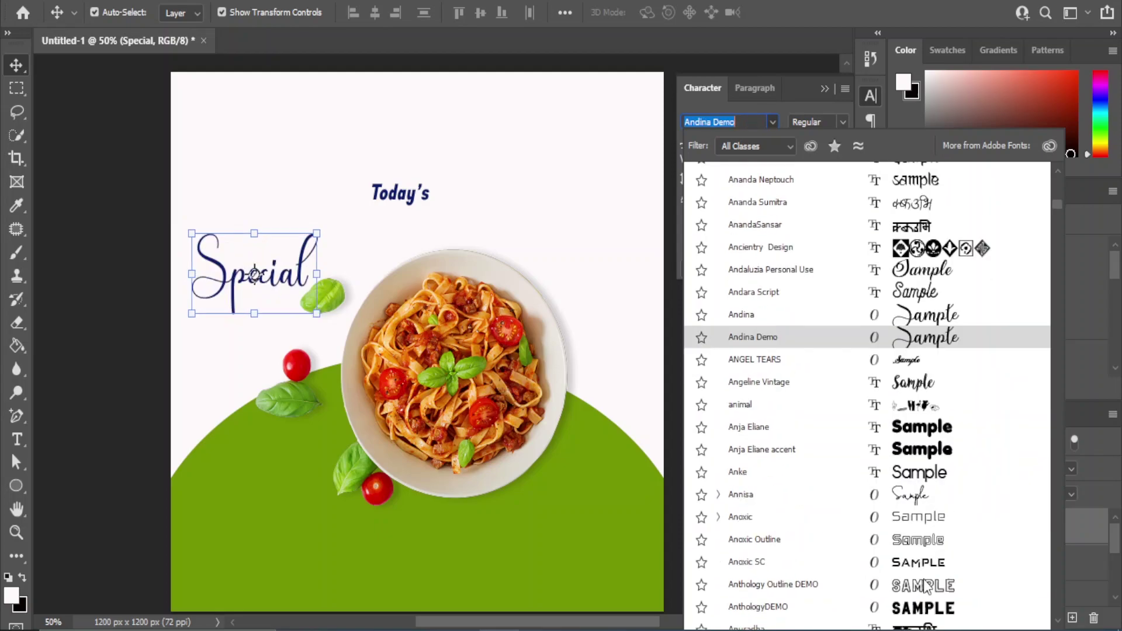
scroll(924, 538, down, 5)
scroll(923, 580, down, 5)
scroll(924, 579, down, 5)
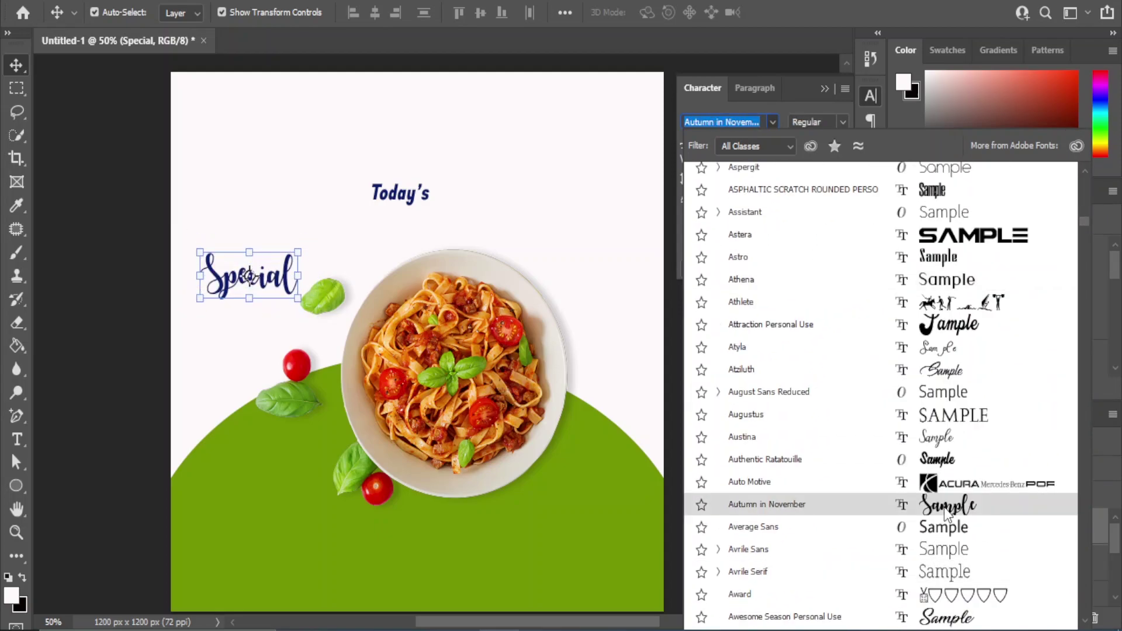
scroll(941, 503, down, 2)
scroll(944, 509, down, 1)
scroll(943, 507, down, 3)
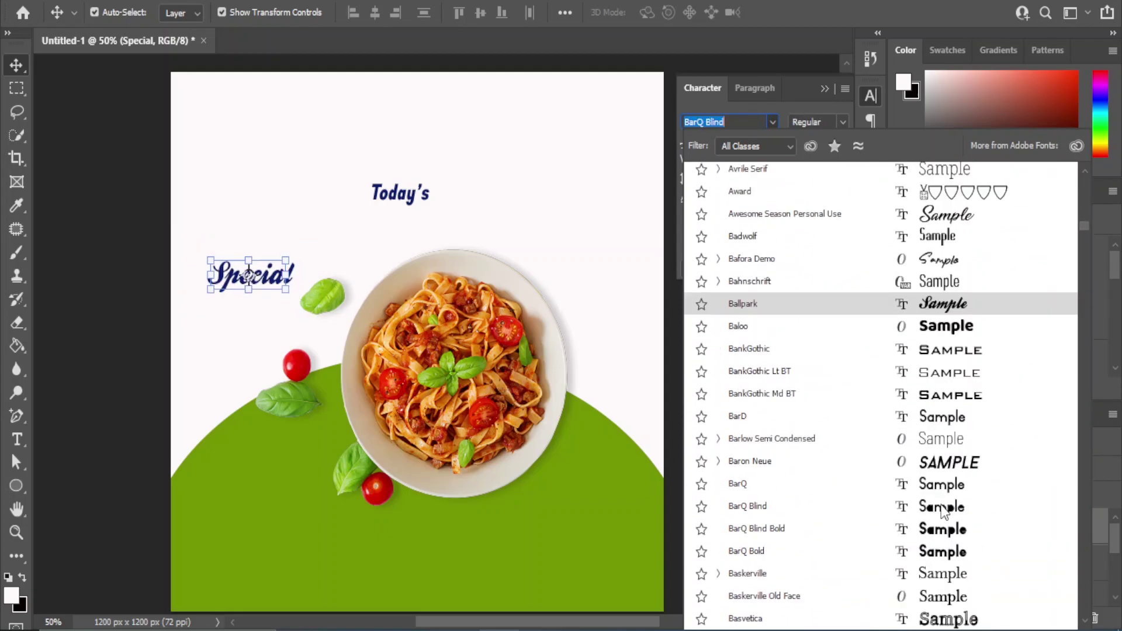
scroll(941, 505, down, 6)
click(945, 476)
- Move Special beneath Today's and enlarge it with Free Transform
click(393, 220)
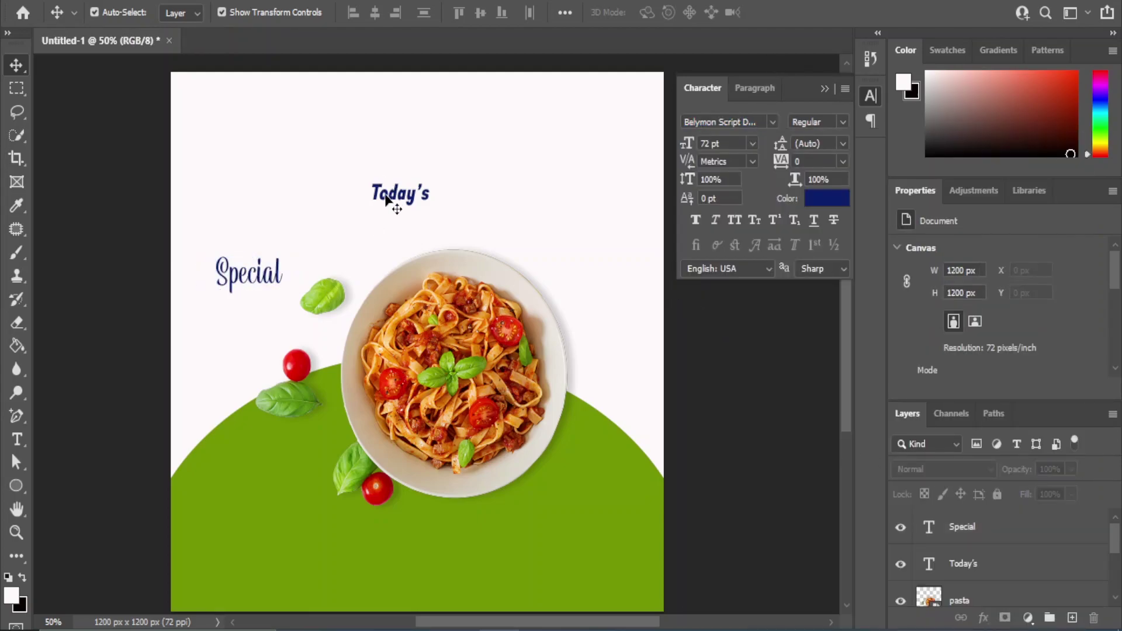
drag(400, 193, 403, 134)
mouse_move(249, 273)
mouse_down()
mouse_move(402, 169)
mouse_move(502, 234)
mouse_up()
click(844, 121)
click(824, 144)
key(ctrl+t)
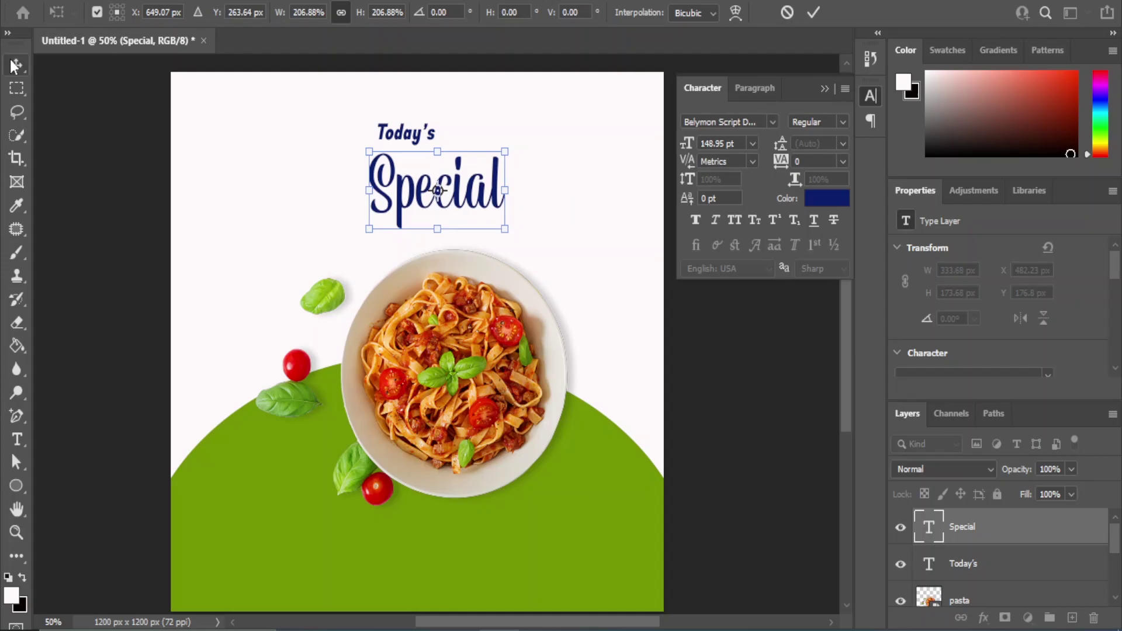
key(Return)
- Set Today's close above Special and nudge both title lines upward
drag(400, 137, 421, 151)
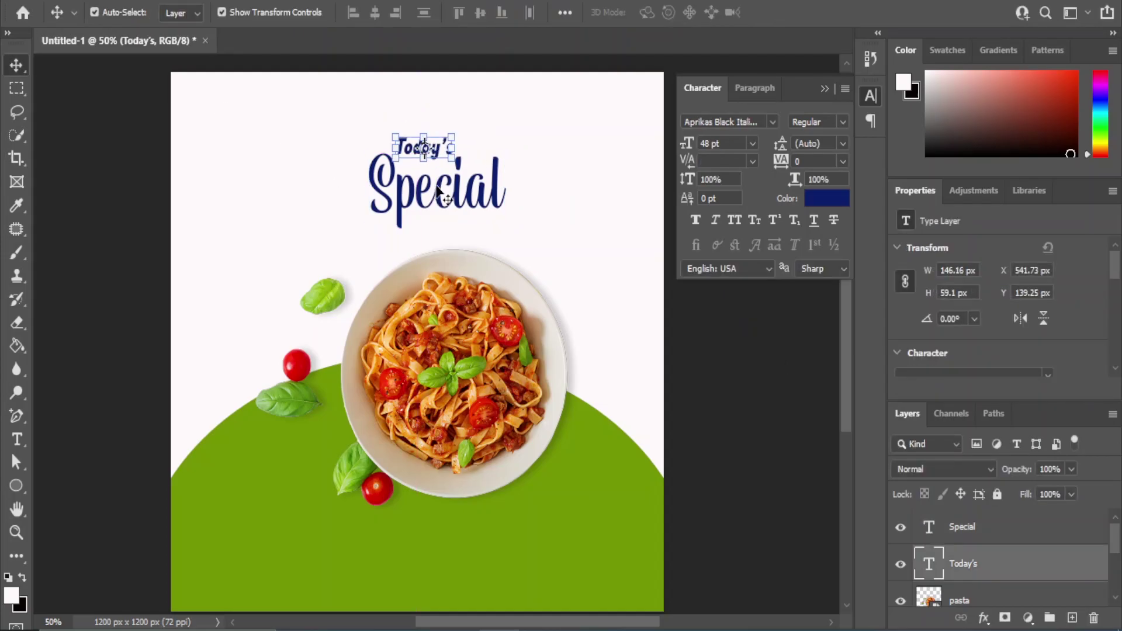
click(994, 535)
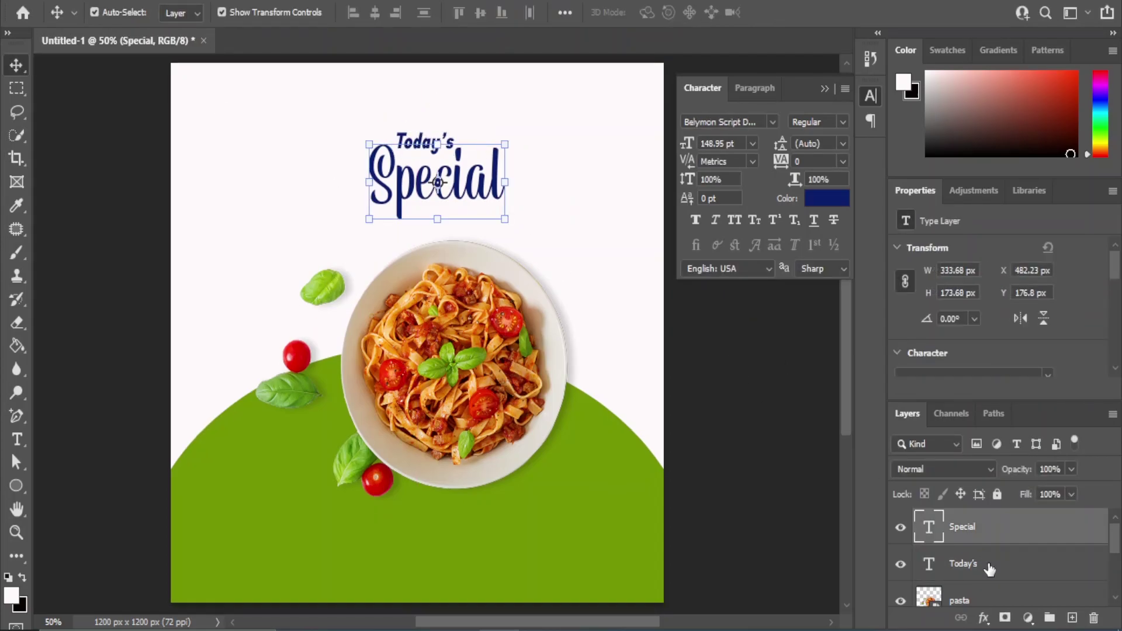
shift+click(989, 568)
key(shift+Up)
key(shift+Up)
key(shift+Up)
key(shift+Up)
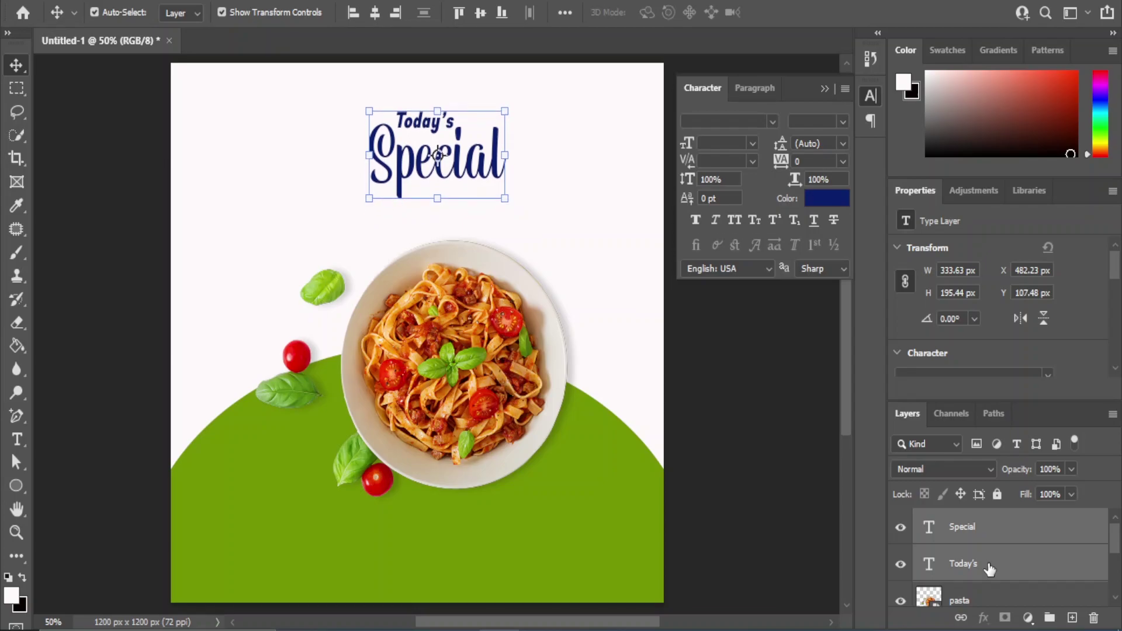
click(754, 406)
- Add a 60 pt Menu line under Special, aligned to its right edge
click(18, 445)
click(464, 227)
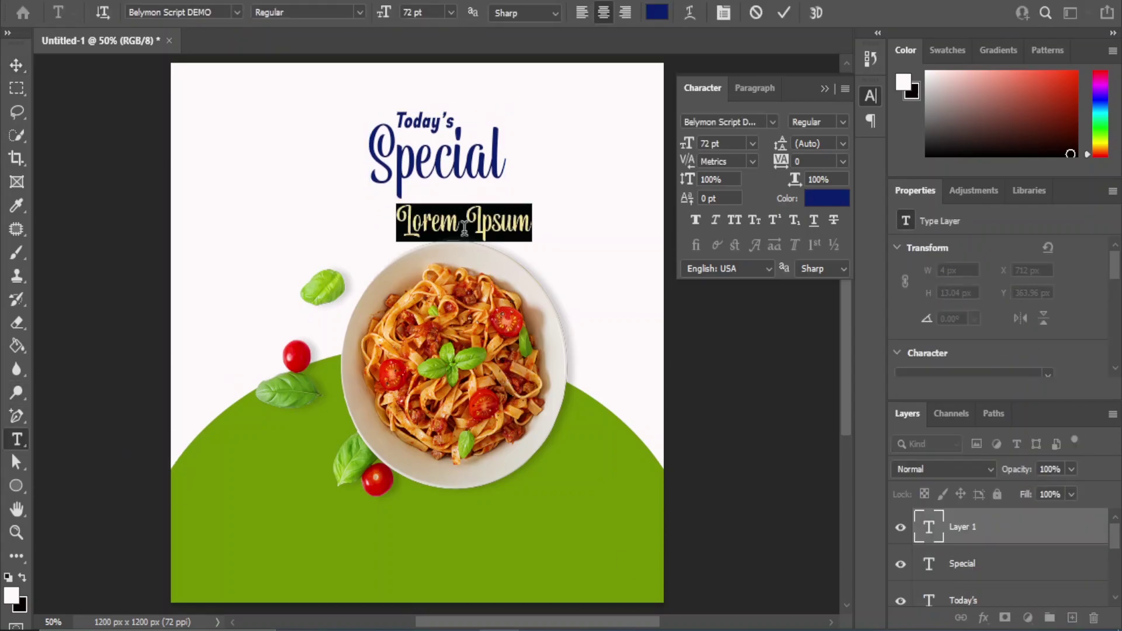
text(Menu)
click(16, 65)
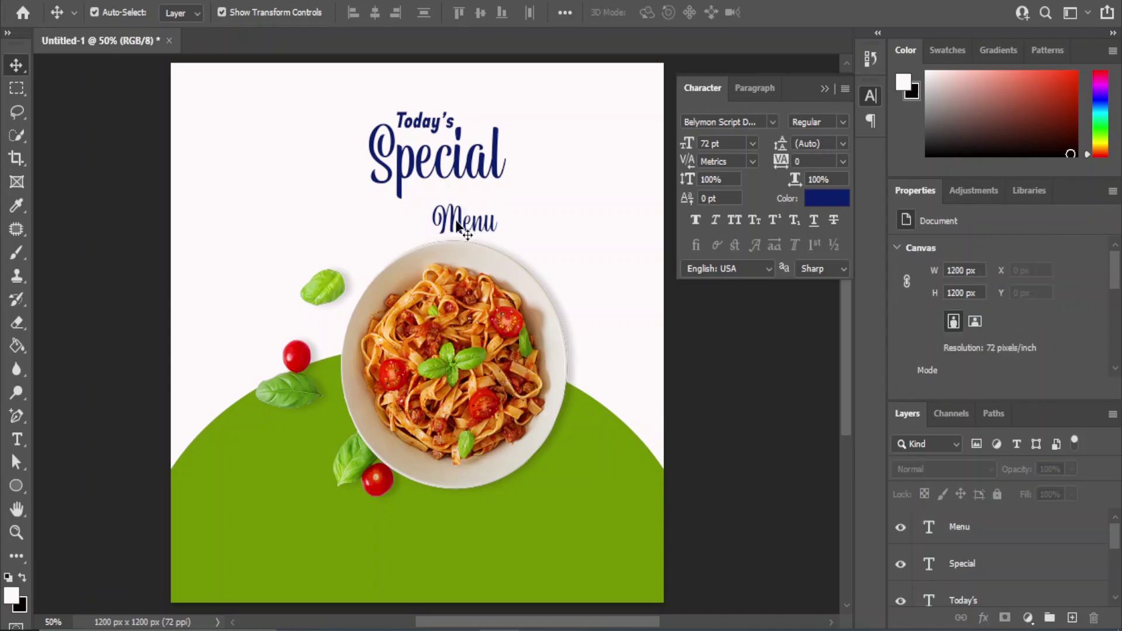
drag(465, 222, 481, 201)
click(753, 143)
click(731, 344)
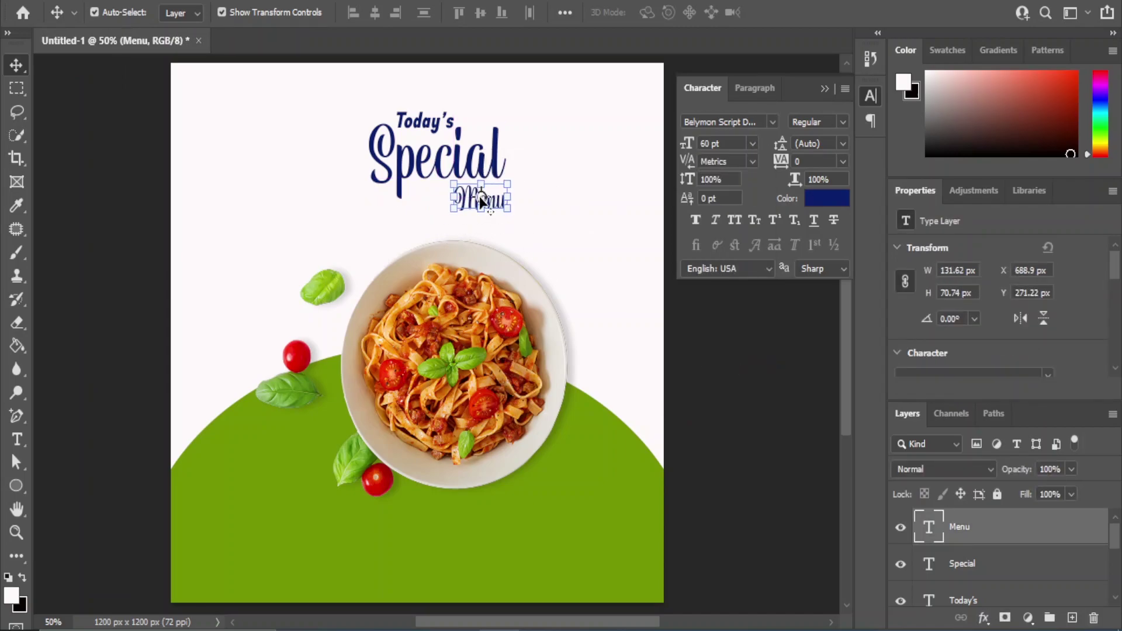
ctrl+click(966, 581)
click(397, 14)
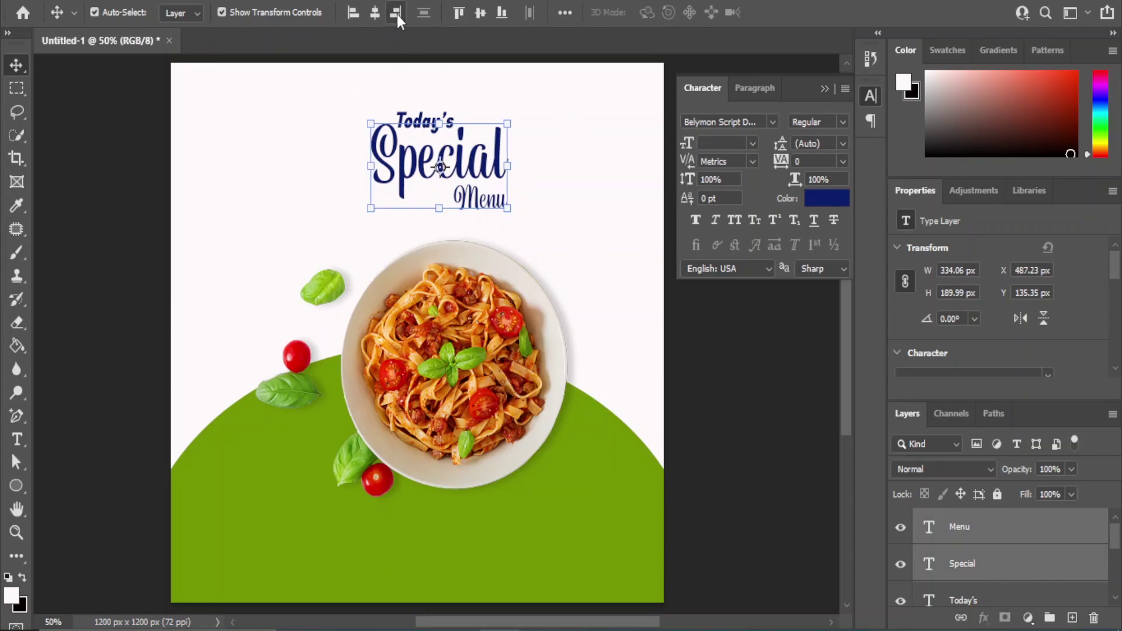
click(731, 443)
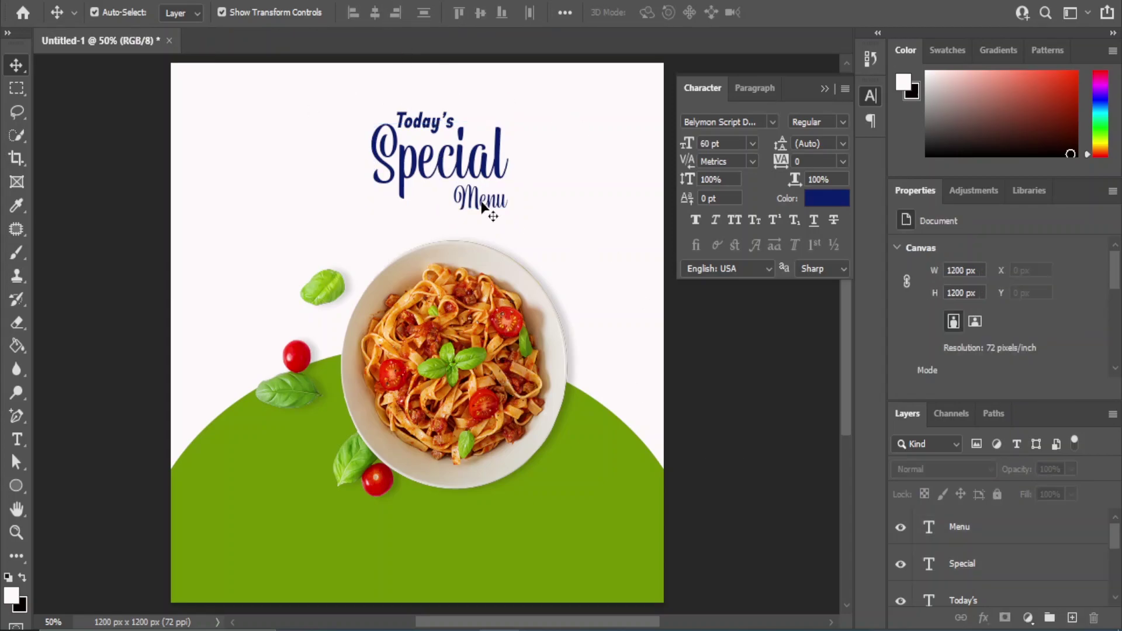
- Colour the Special text red, #cc0004
click(445, 155)
click(827, 198)
text(cc0004)
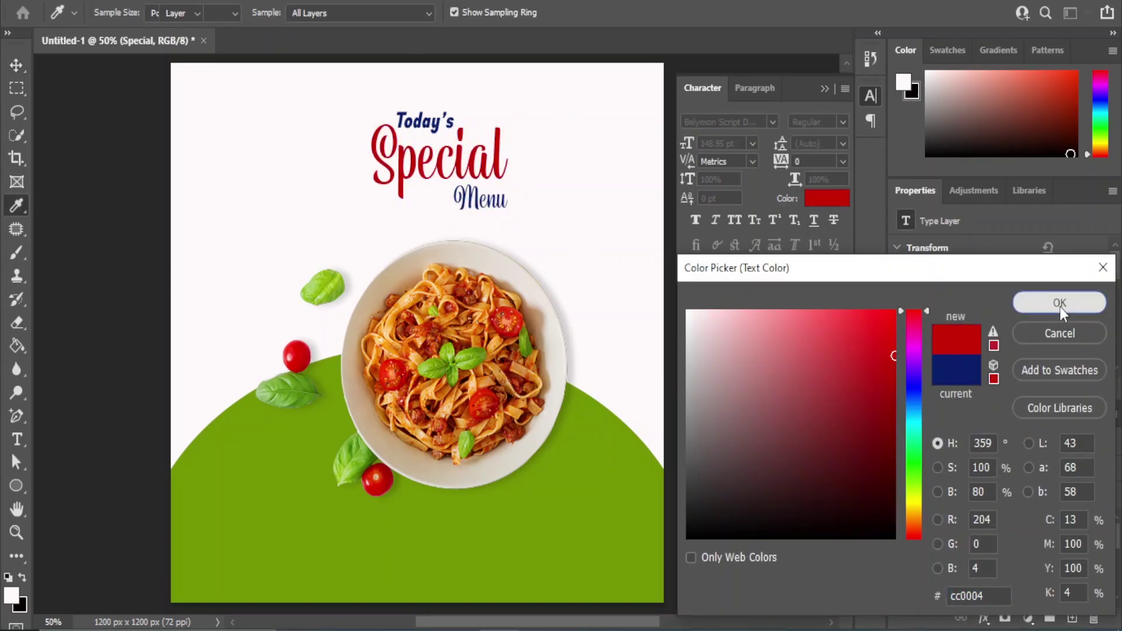
click(1060, 304)
- Colour Menu and Today's with green sampled from the ellipse shape
click(485, 200)
click(827, 199)
click(442, 524)
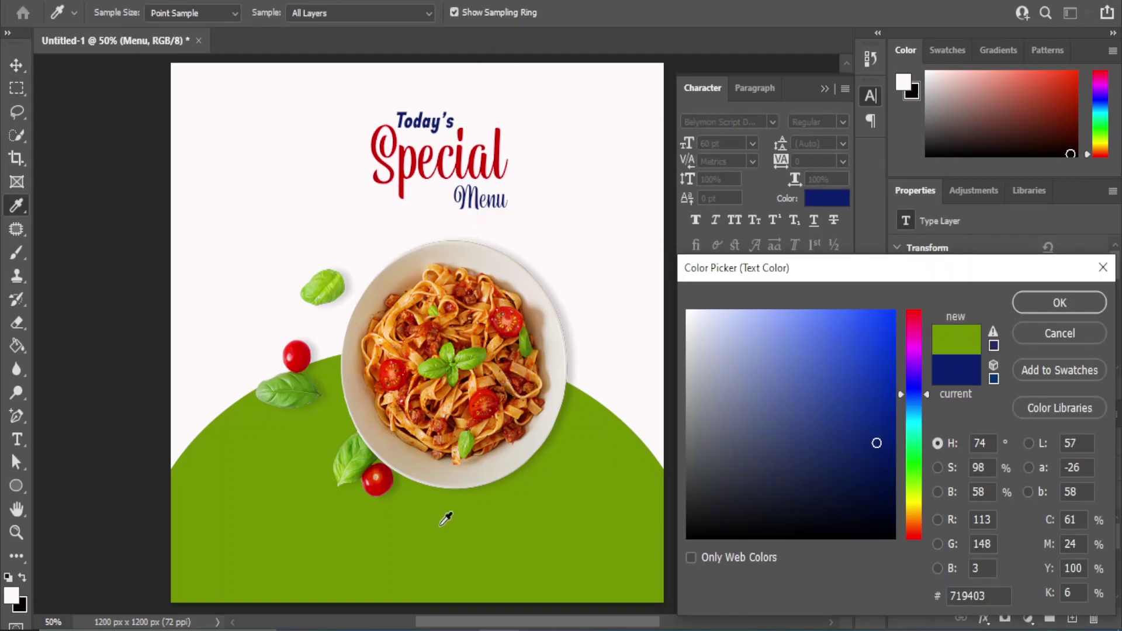
click(1061, 303)
click(425, 121)
click(827, 198)
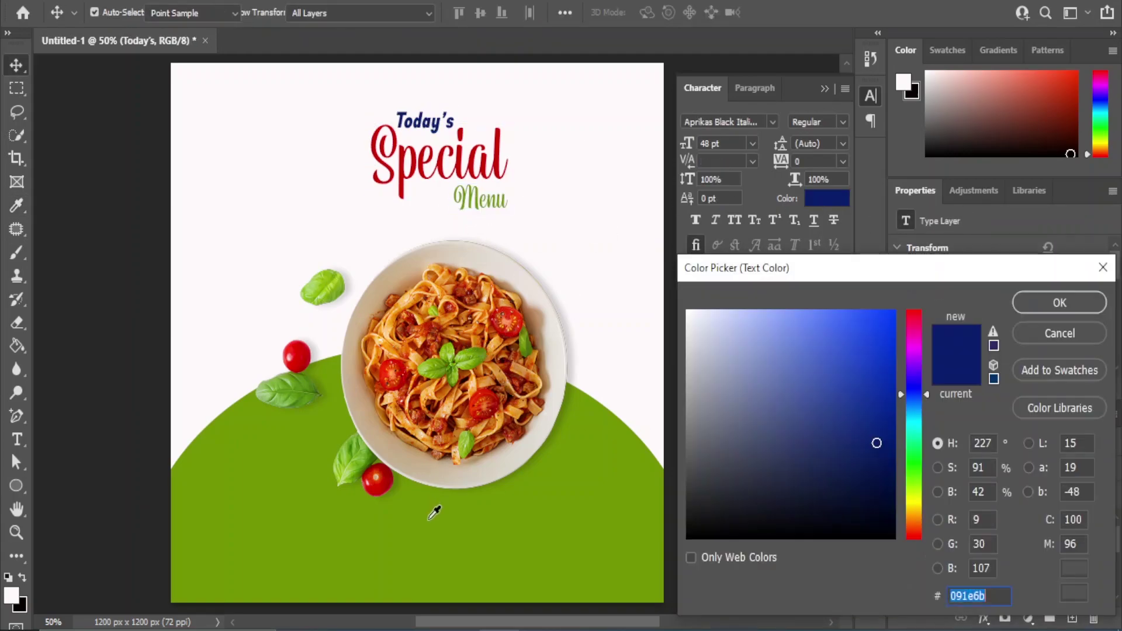
click(434, 512)
click(1060, 302)
click(772, 453)
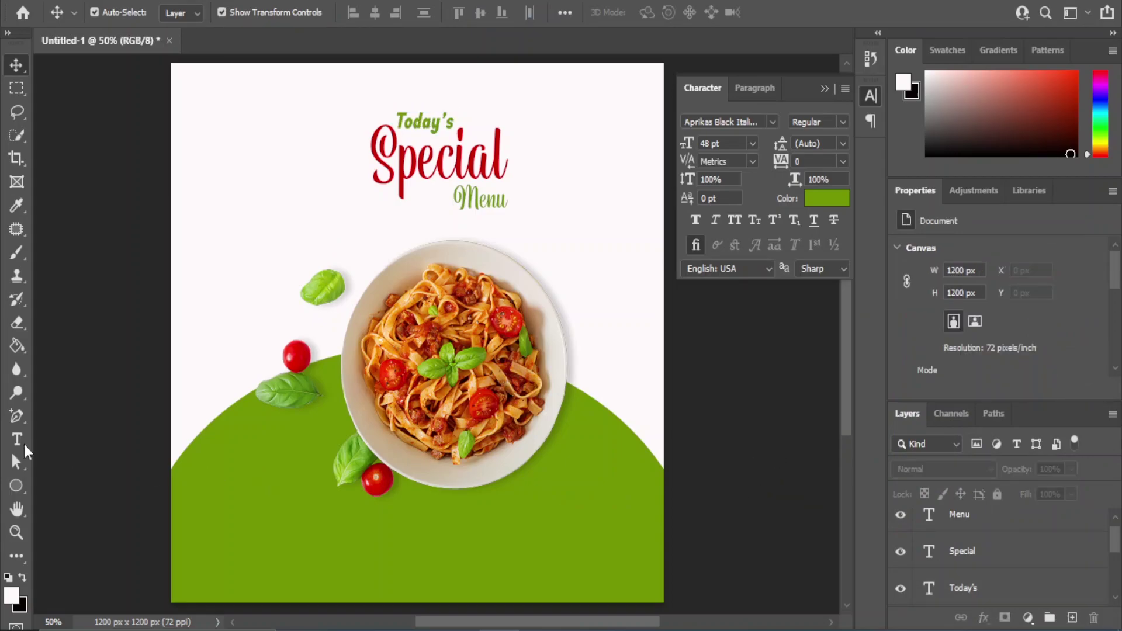
- Type 40% left of the plate in the Aku & Kamu font
click(18, 441)
click(231, 290)
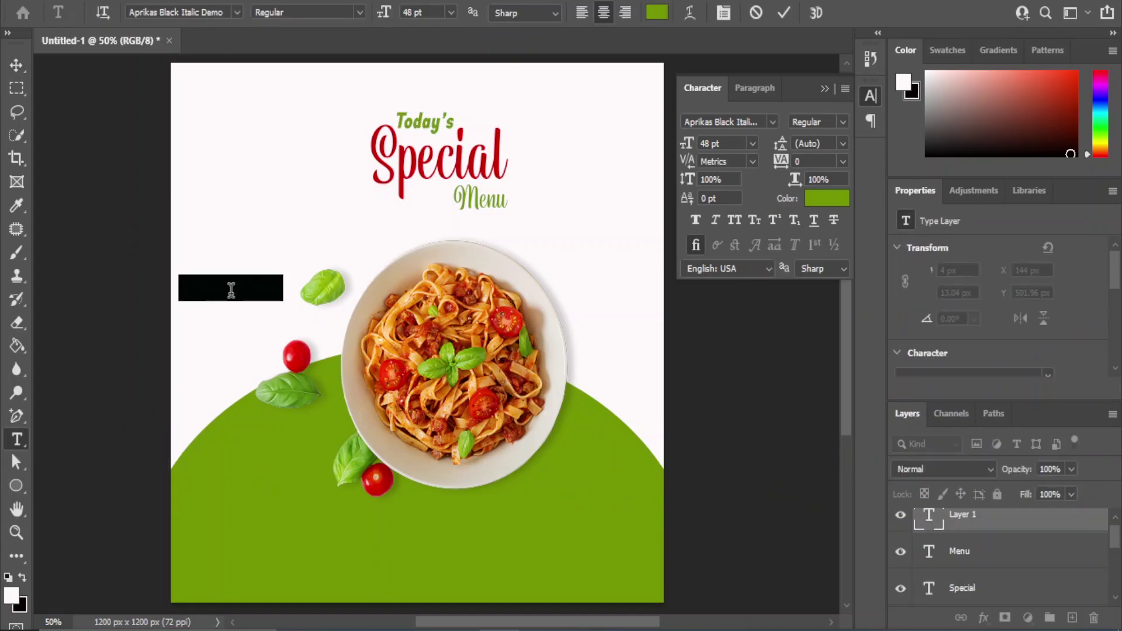
text(40)
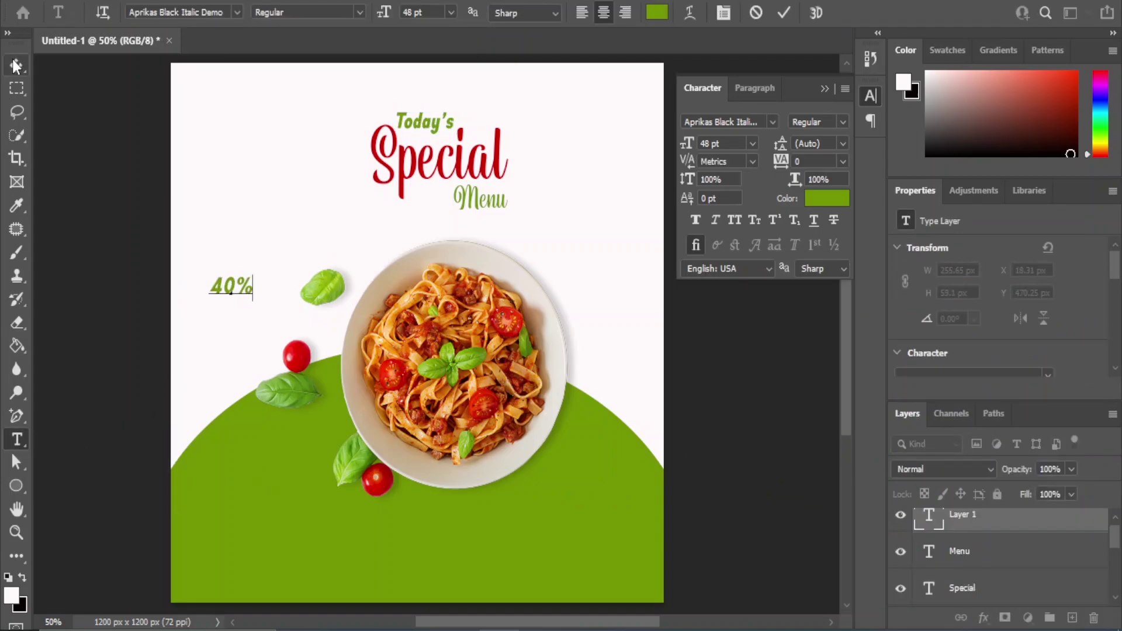
click(16, 66)
click(773, 122)
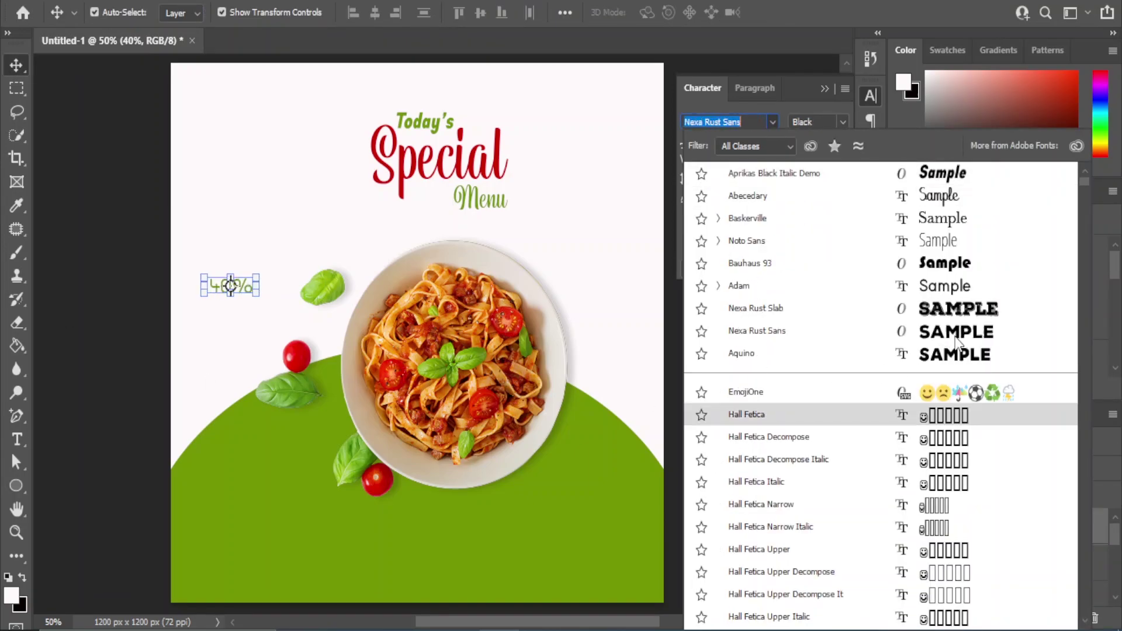
scroll(938, 355, down, 5)
scroll(875, 497, down, 10)
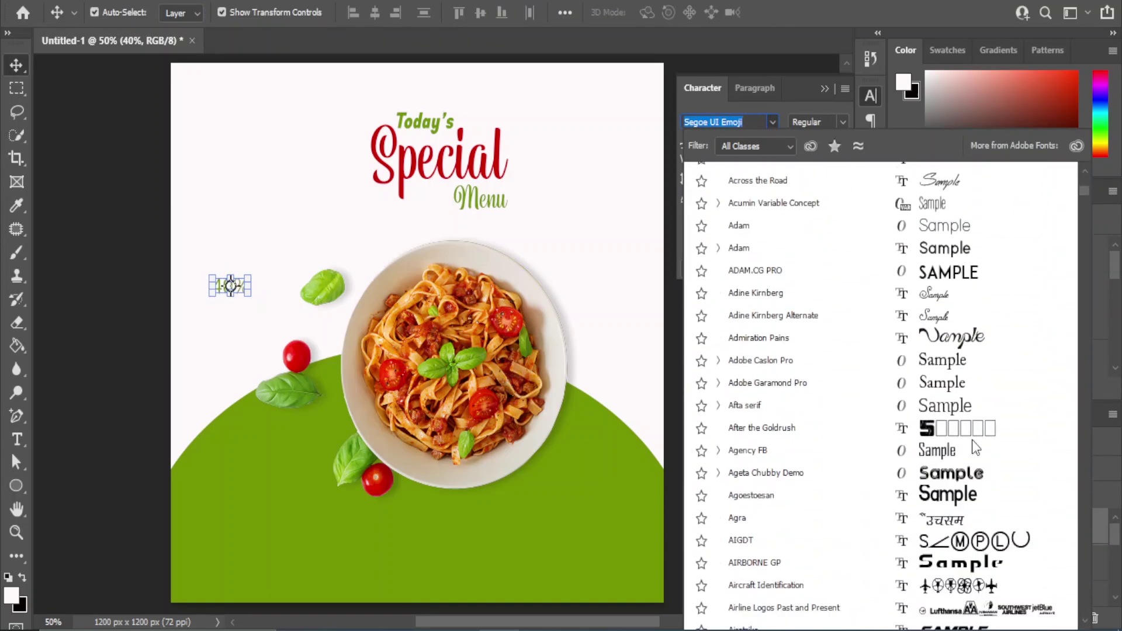
scroll(941, 497, down, 3)
scroll(942, 496, down, 1)
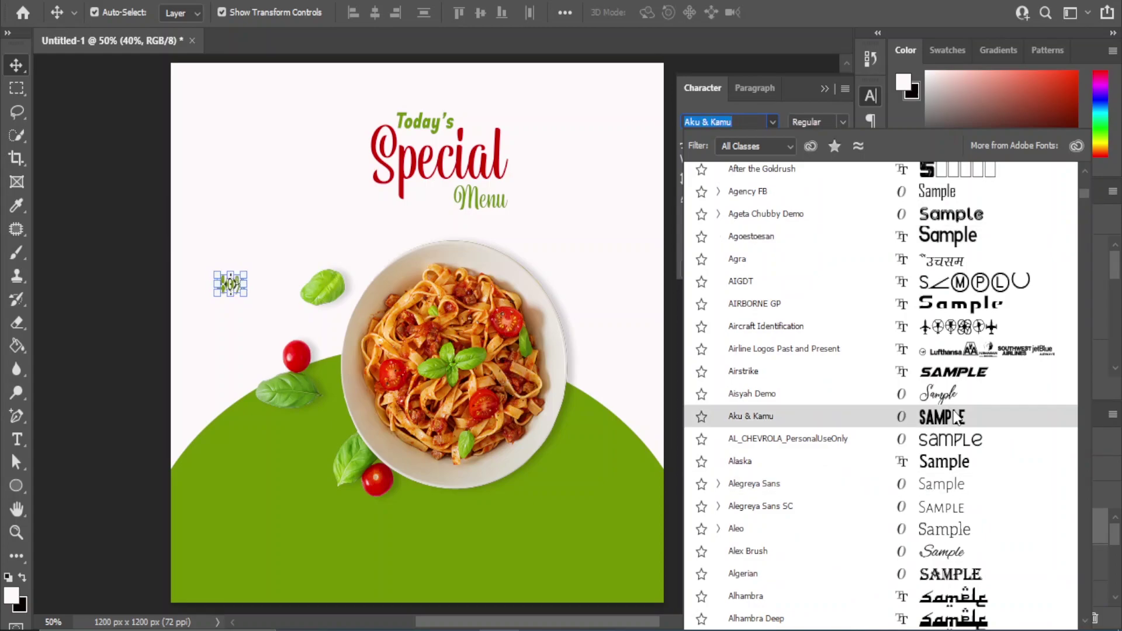
click(941, 414)
- Set 40% to 72 pt, move it near the left tomato, and enlarge it slightly
click(752, 143)
click(724, 386)
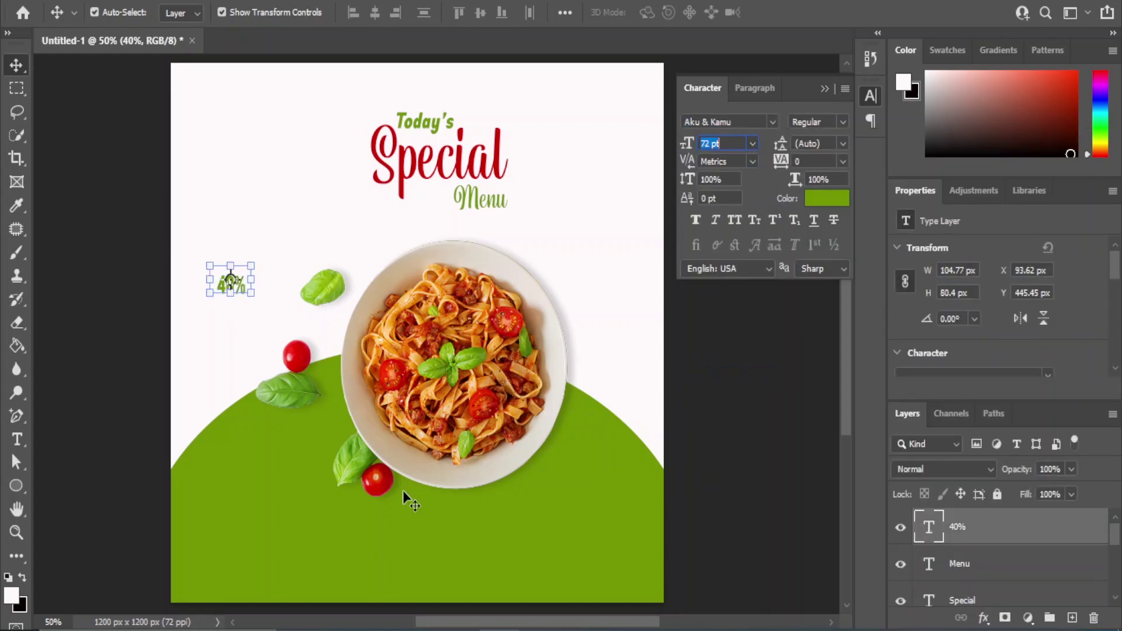
mouse_move(227, 275)
mouse_down()
mouse_move(219, 327)
mouse_move(194, 304)
mouse_up()
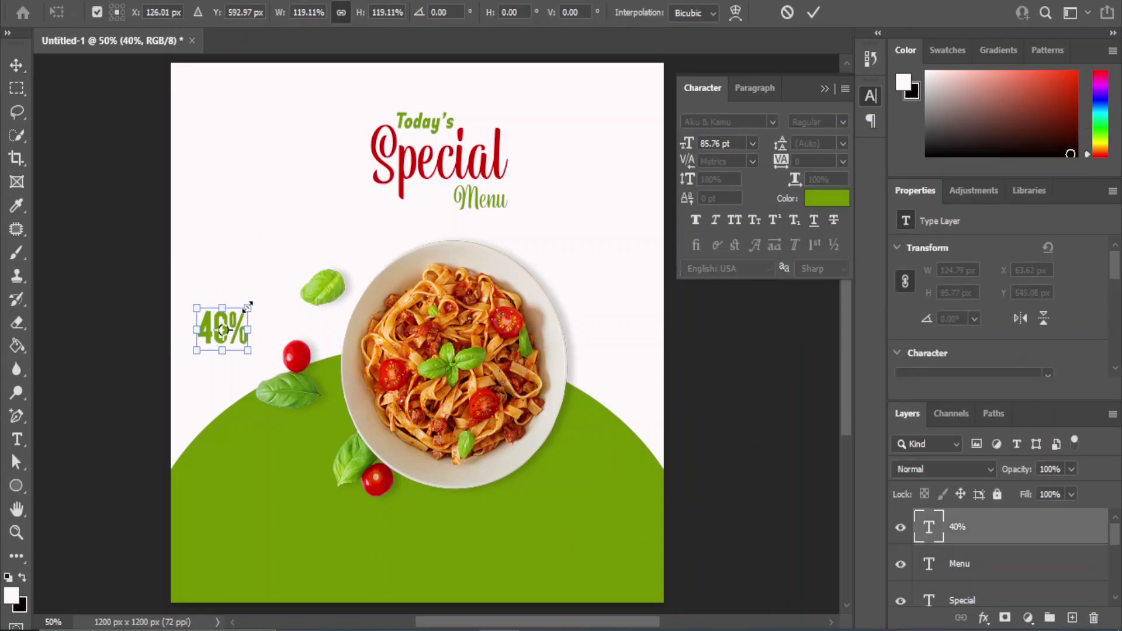
click(559, 383)
right_click(16, 439)
- Create the Discount text box above the 40% and move it beside the number
click(88, 436)
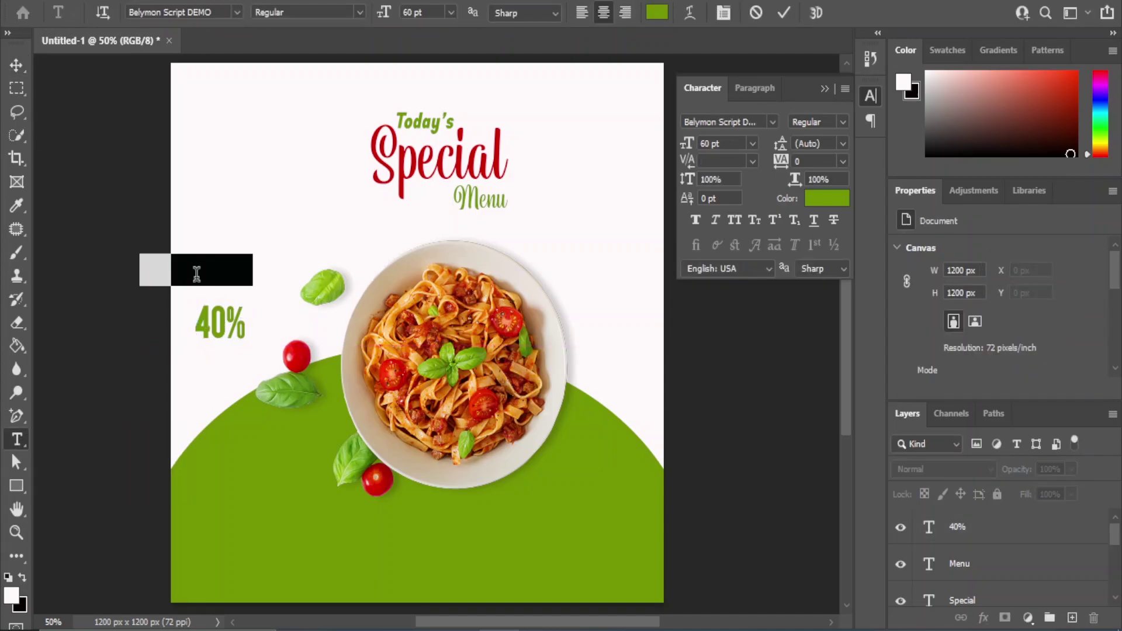
click(196, 270)
text(Discount)
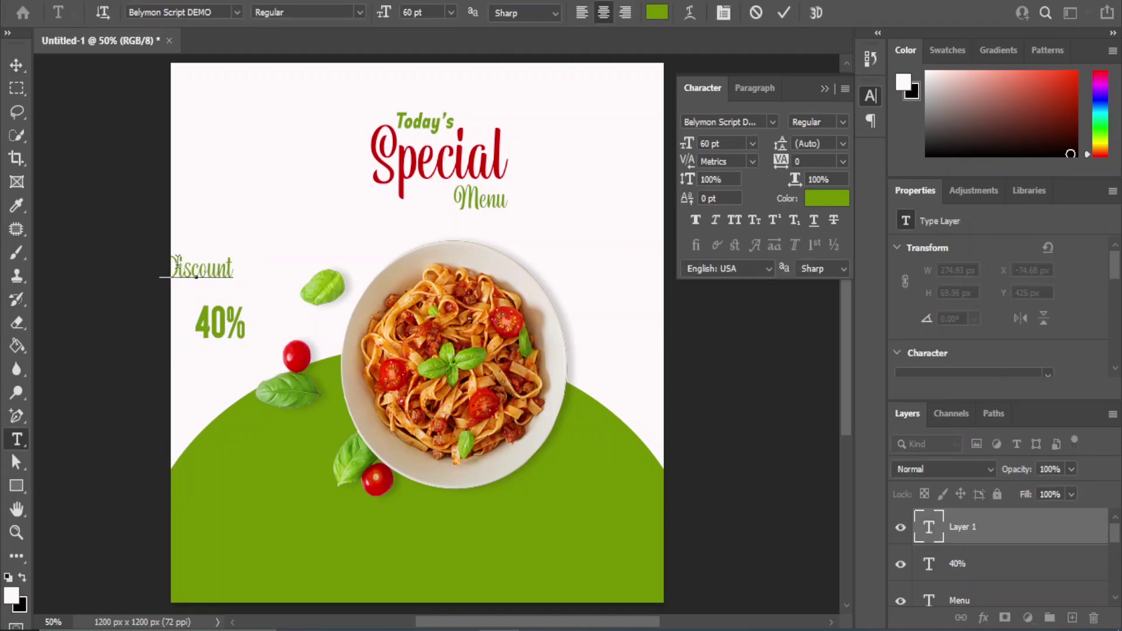
click(16, 65)
drag(183, 279, 212, 298)
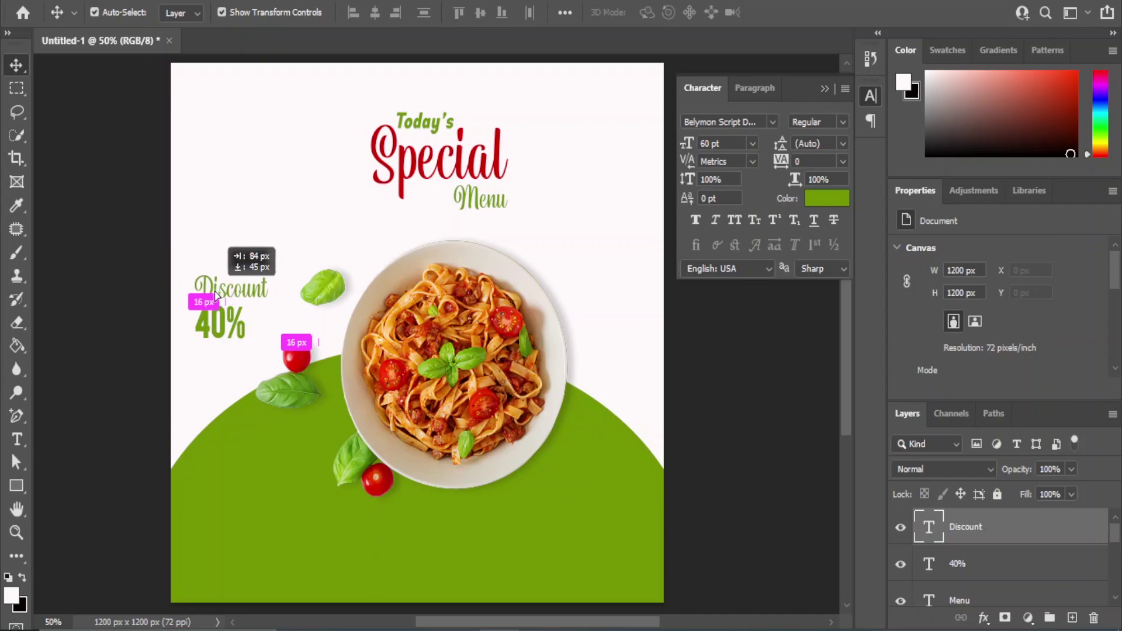
- Set the Discount text font to Poppins Bold Italic
click(773, 121)
click(725, 170)
click(842, 122)
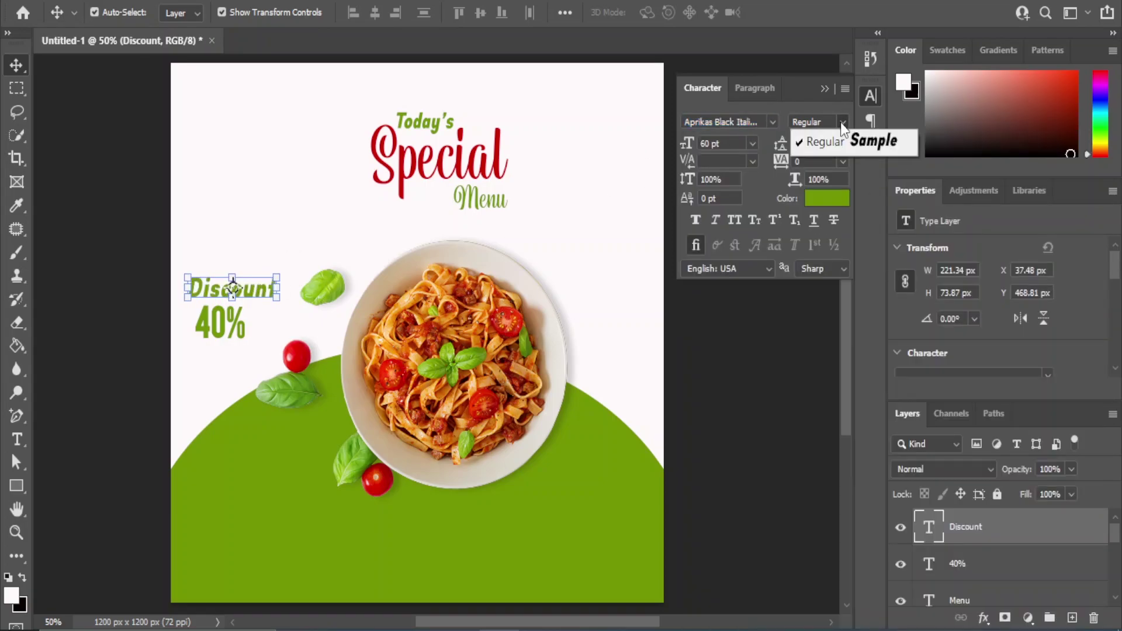
click(754, 120)
text(popl)
key(Escape)
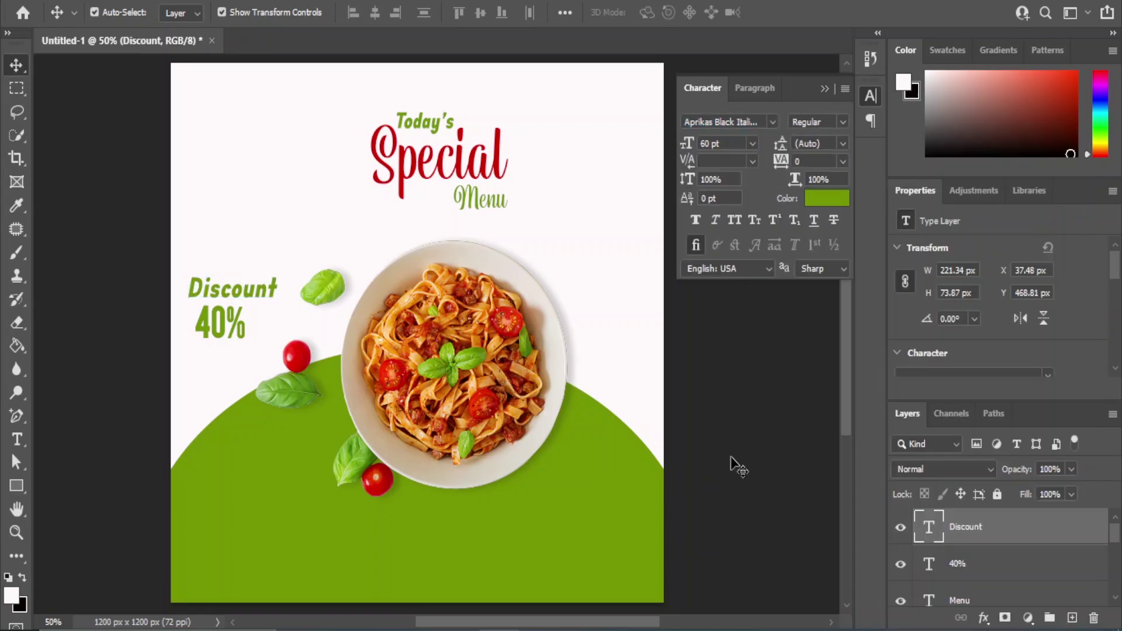
key(Down)
key(Down)
click(760, 121)
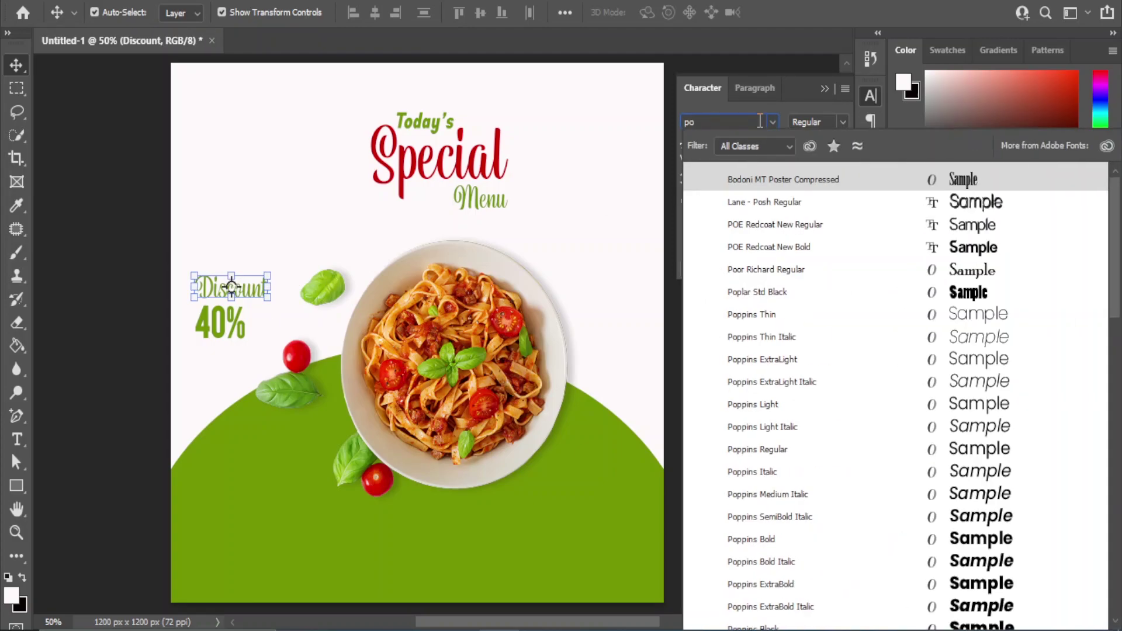
text(pop)
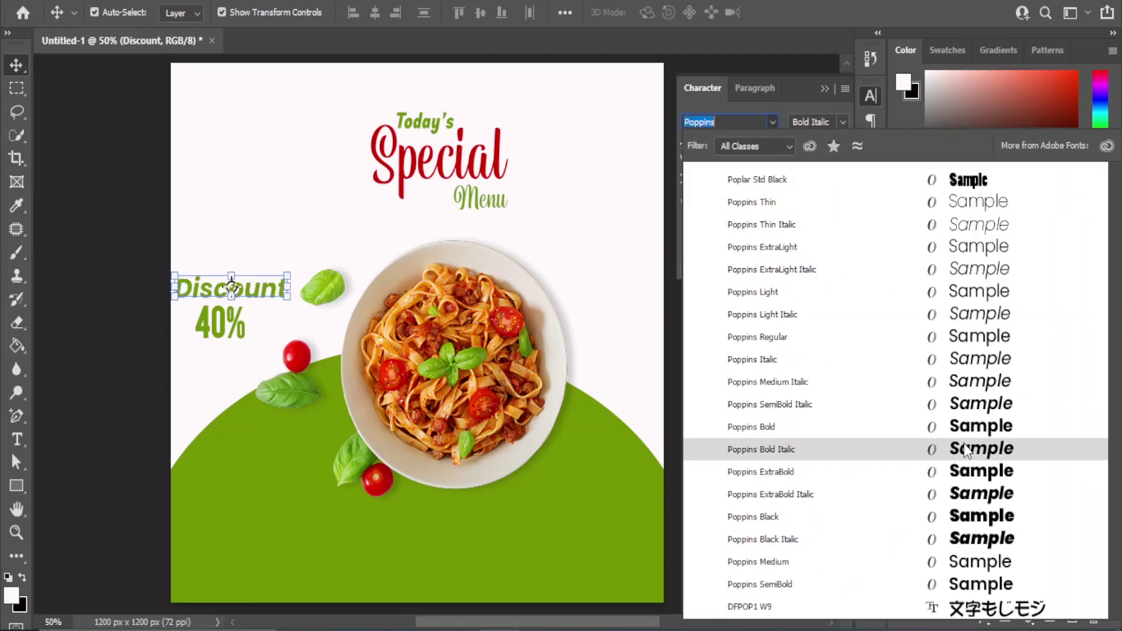
click(964, 449)
- Size Discount at 24 pt and place it just above the 40%
click(753, 144)
click(723, 346)
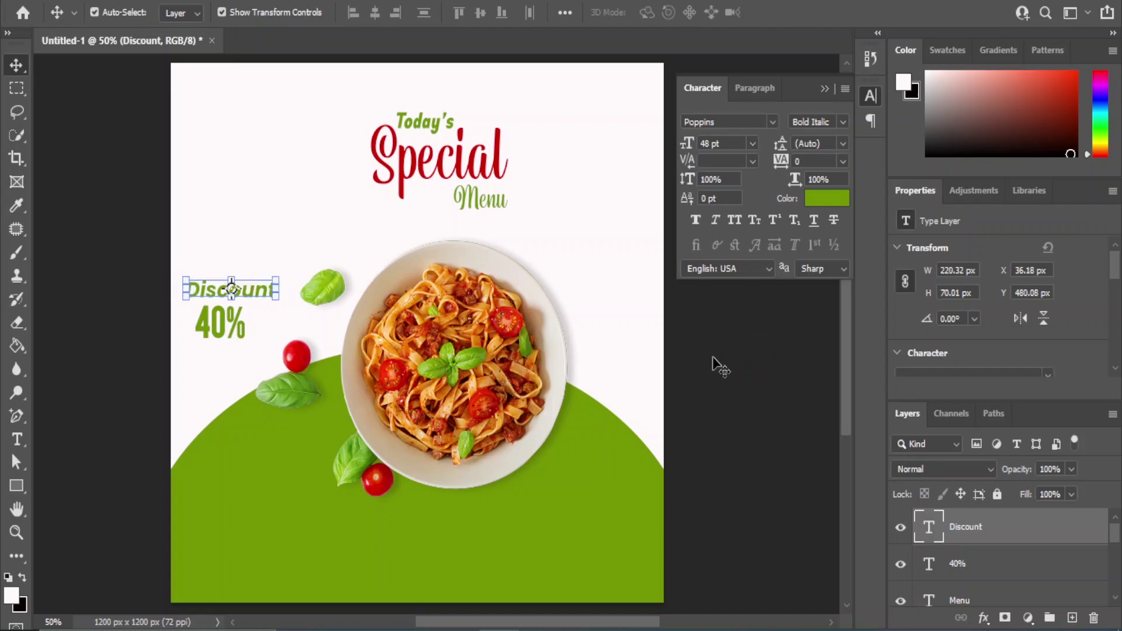
drag(228, 292, 236, 299)
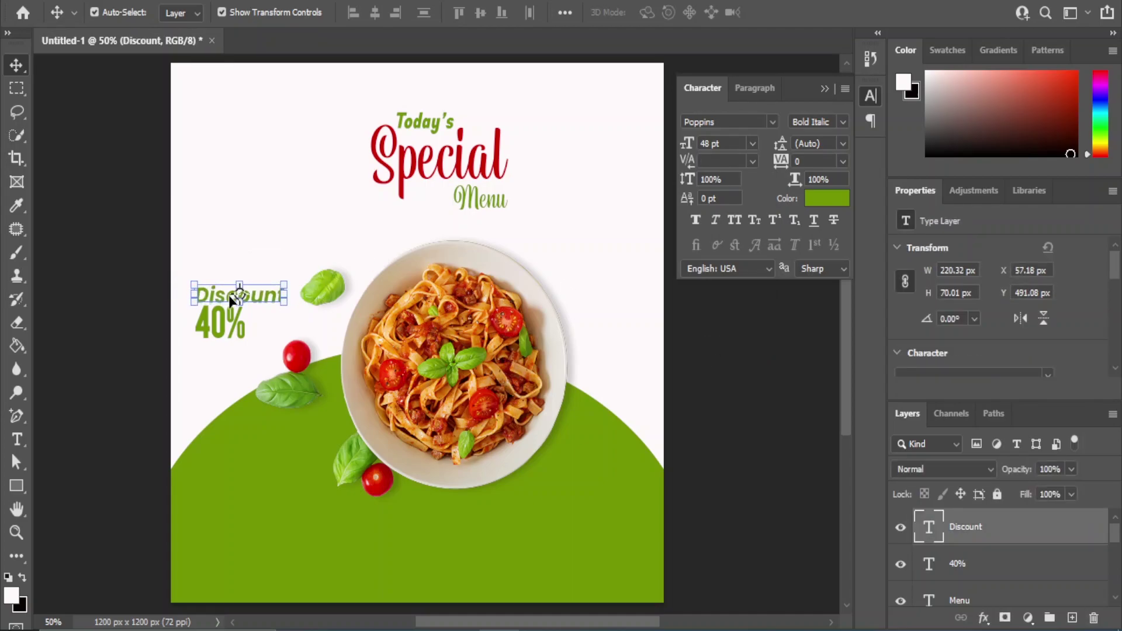
click(753, 143)
click(723, 302)
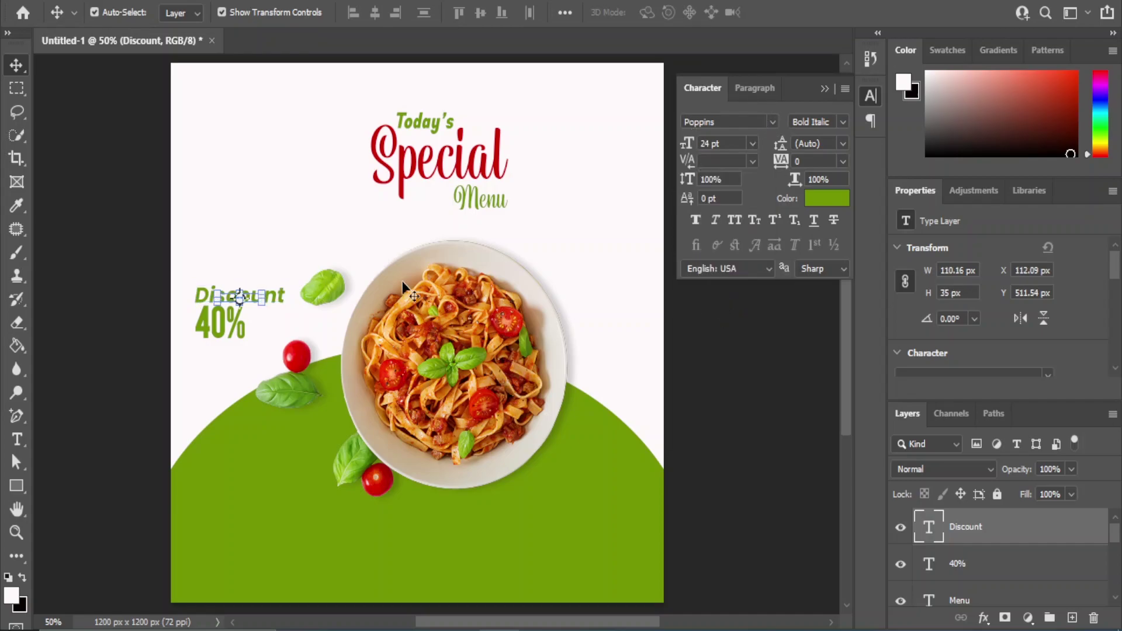
drag(222, 297, 233, 301)
- Select and deselect the Discount and 40% layers to check their placement
shift+click(957, 564)
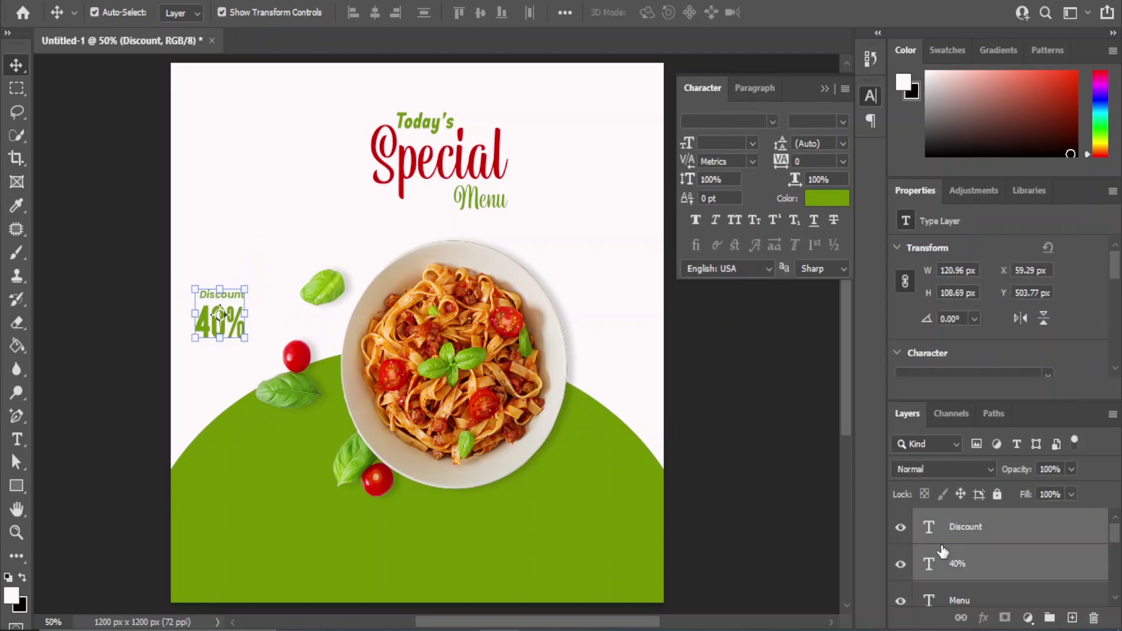
click(285, 351)
click(221, 329)
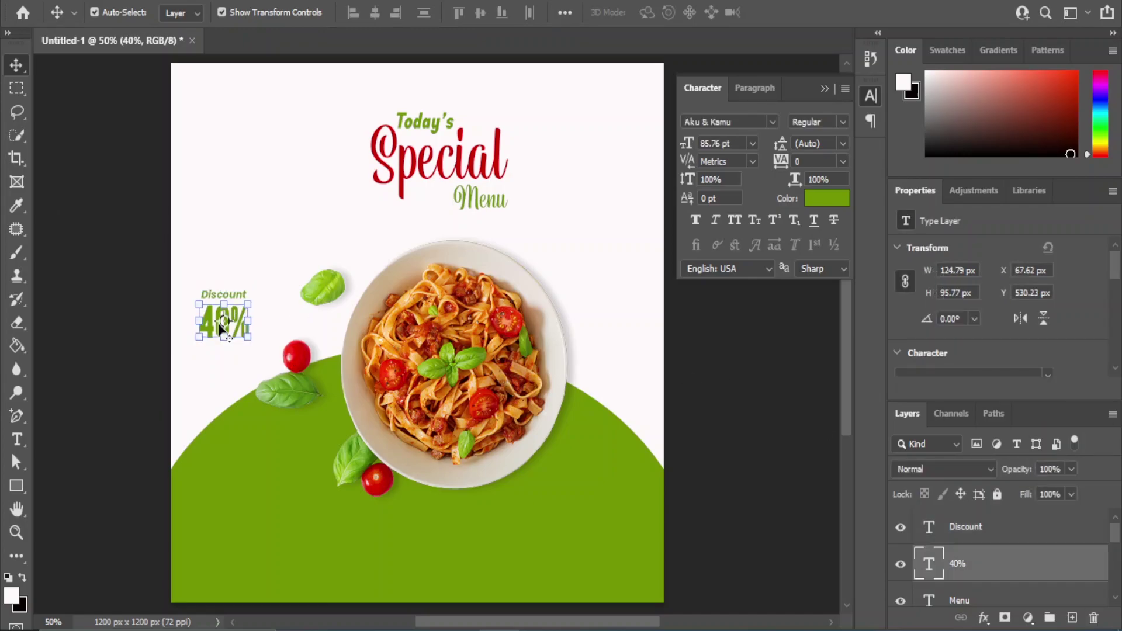
click(735, 406)
click(16, 485)
- Draw a rectangle behind the Discount and 40% text, filled with the sampled green #719403
drag(190, 287, 261, 345)
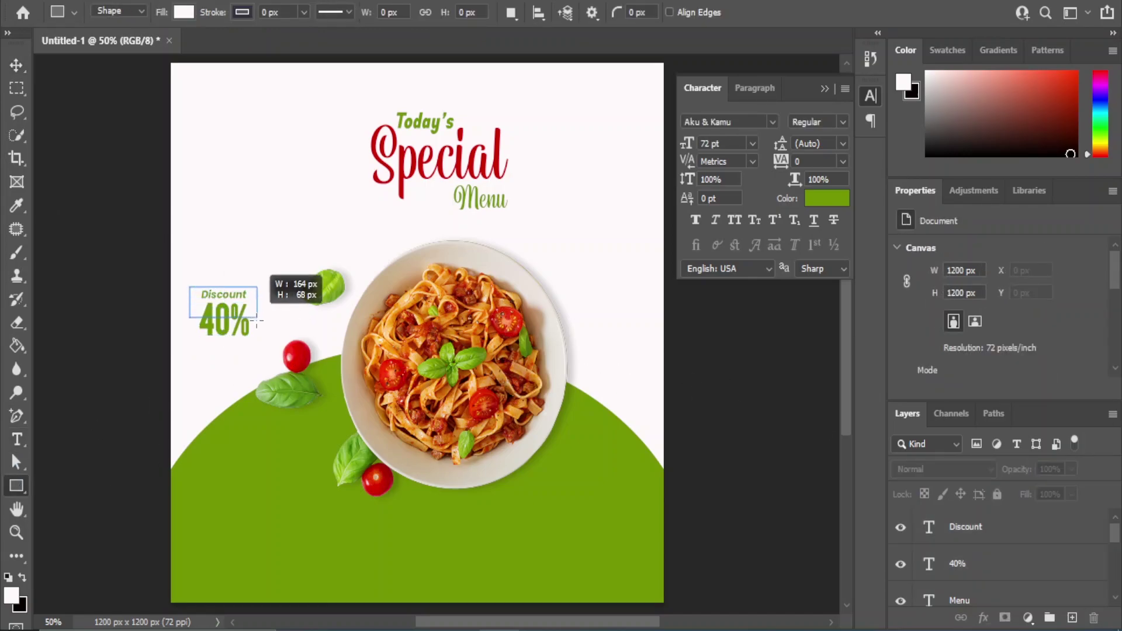
key(v)
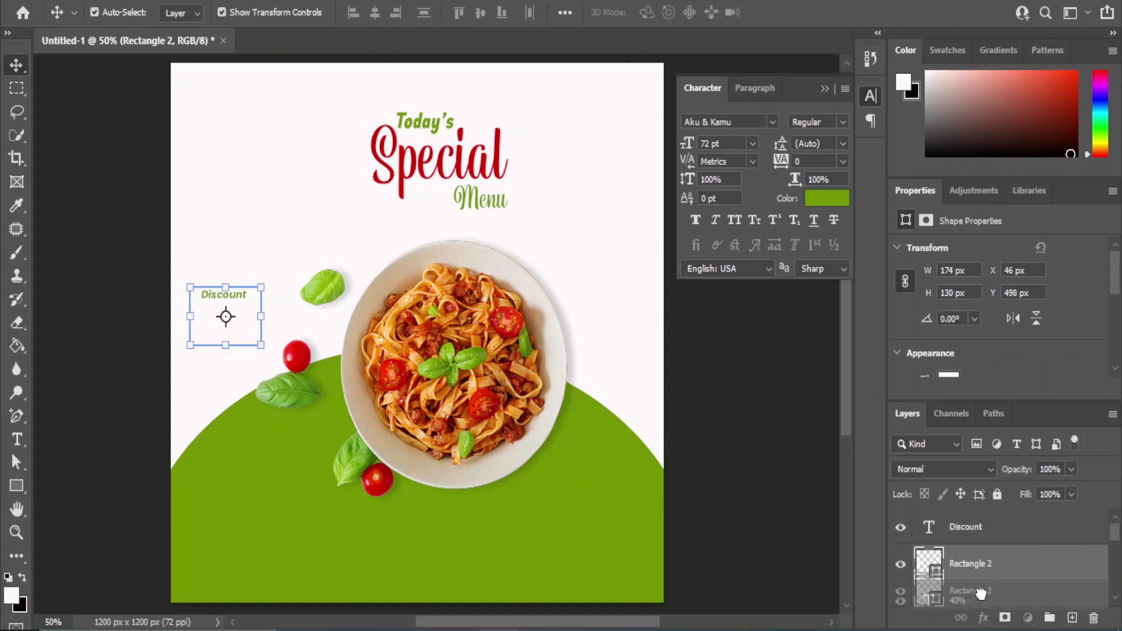
drag(1001, 537, 1001, 605)
double_click(929, 588)
click(281, 471)
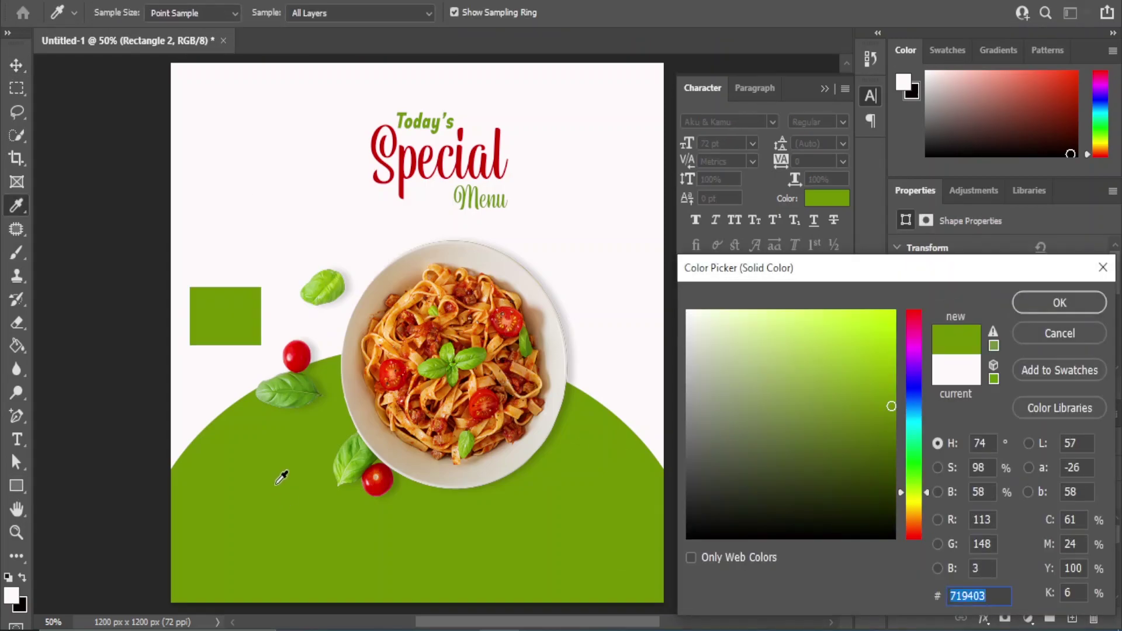
click(308, 349)
click(612, 520)
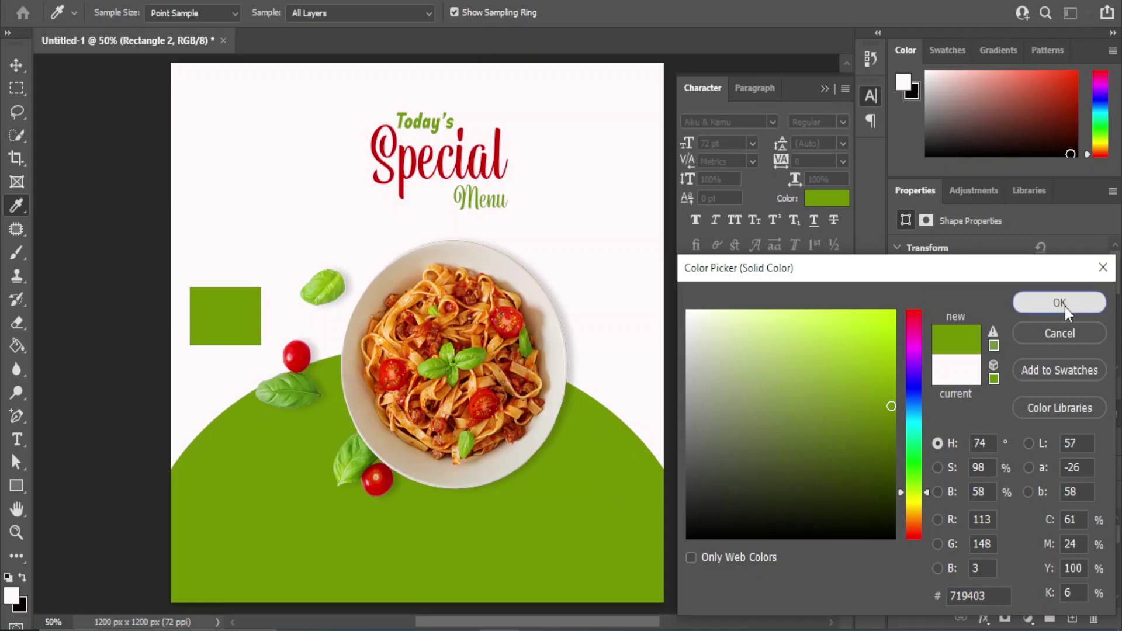
- Make both the 40% and Discount text white
click(1059, 302)
click(964, 552)
click(827, 198)
key(Return)
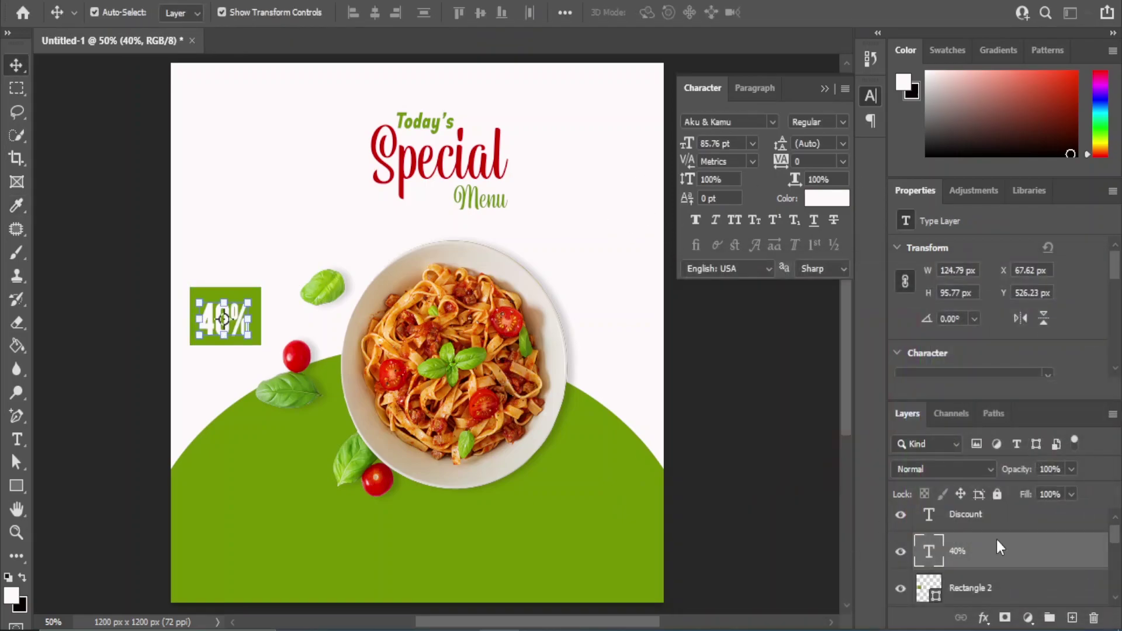
click(980, 520)
click(827, 198)
key(Return)
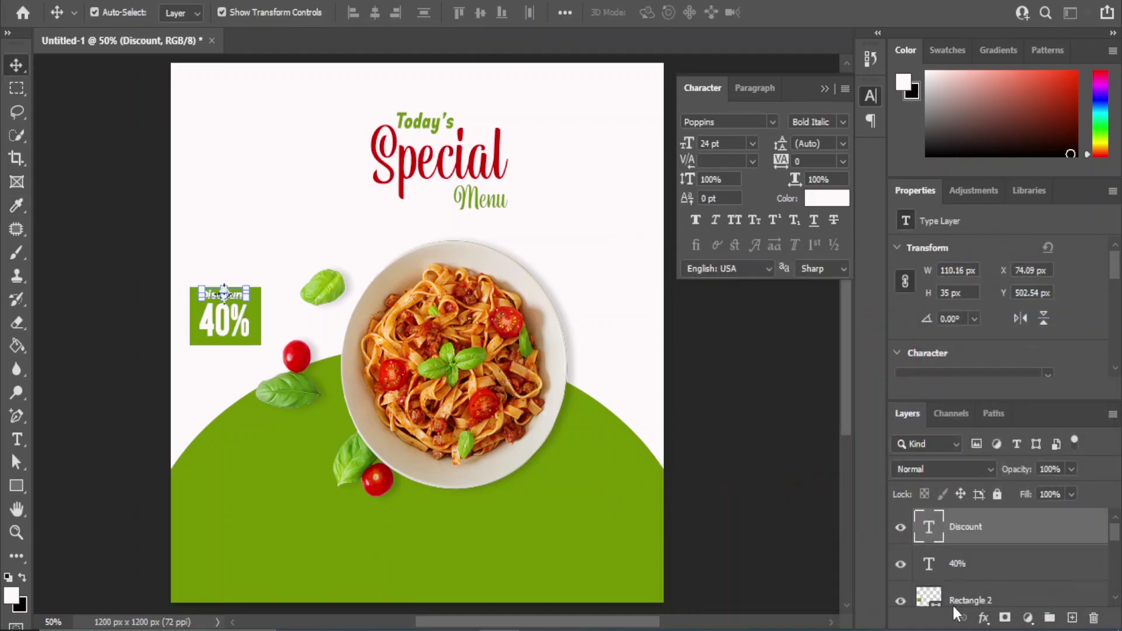
- Centre the text on the badge, nudge the rectangle up, and drag in the swirl image
shift+click(963, 600)
click(375, 11)
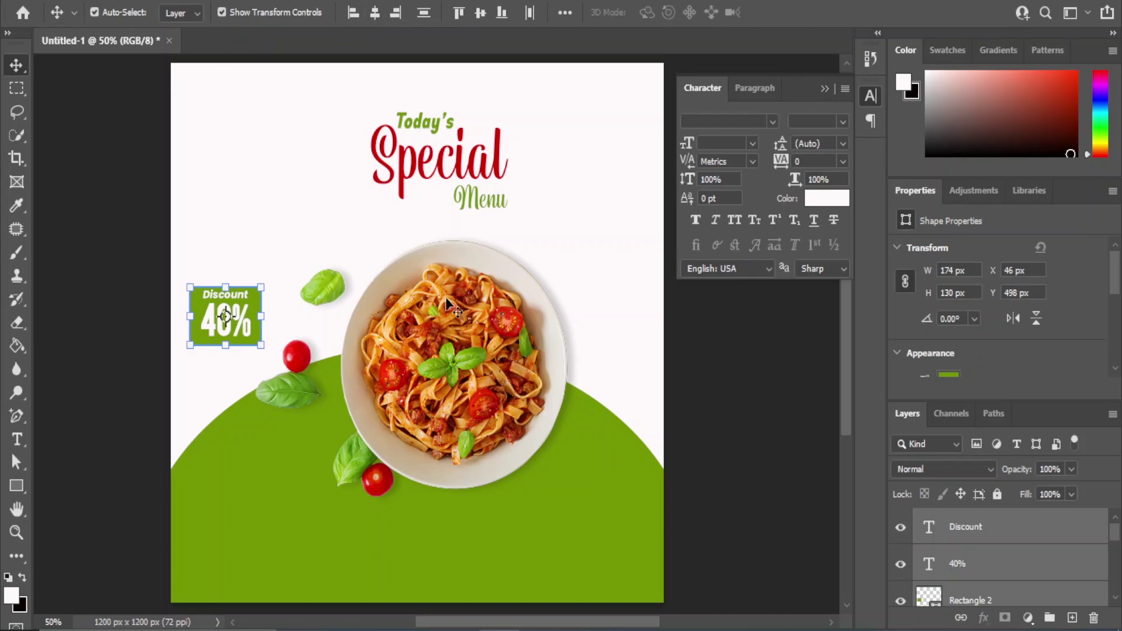
click(255, 297)
key(Up)
key(Up)
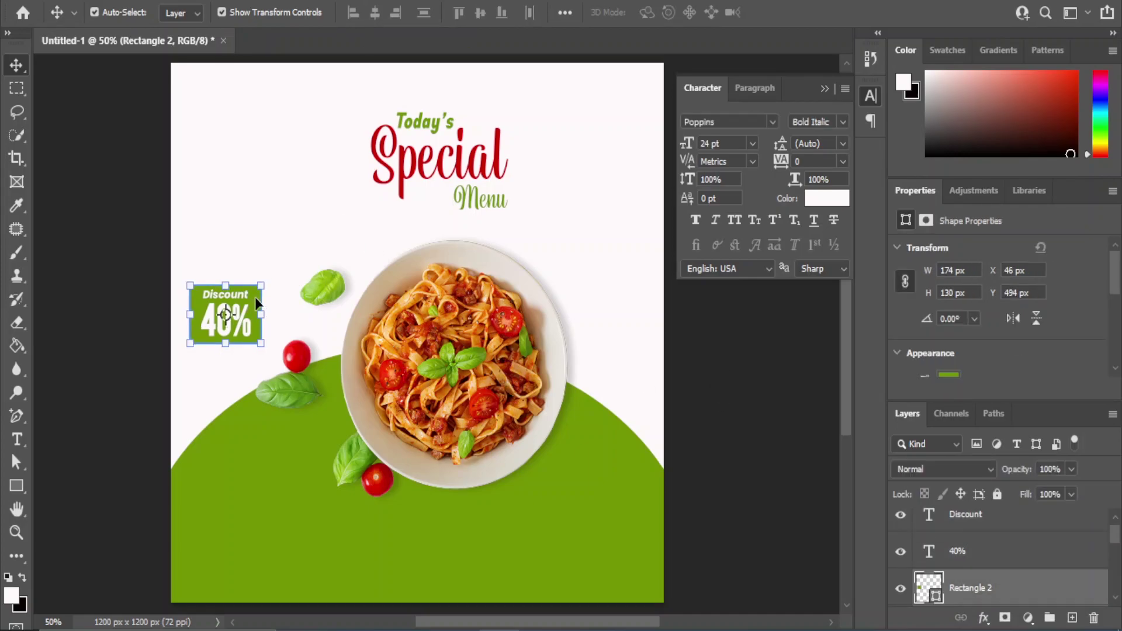
click(712, 392)
key(alt+Tab)
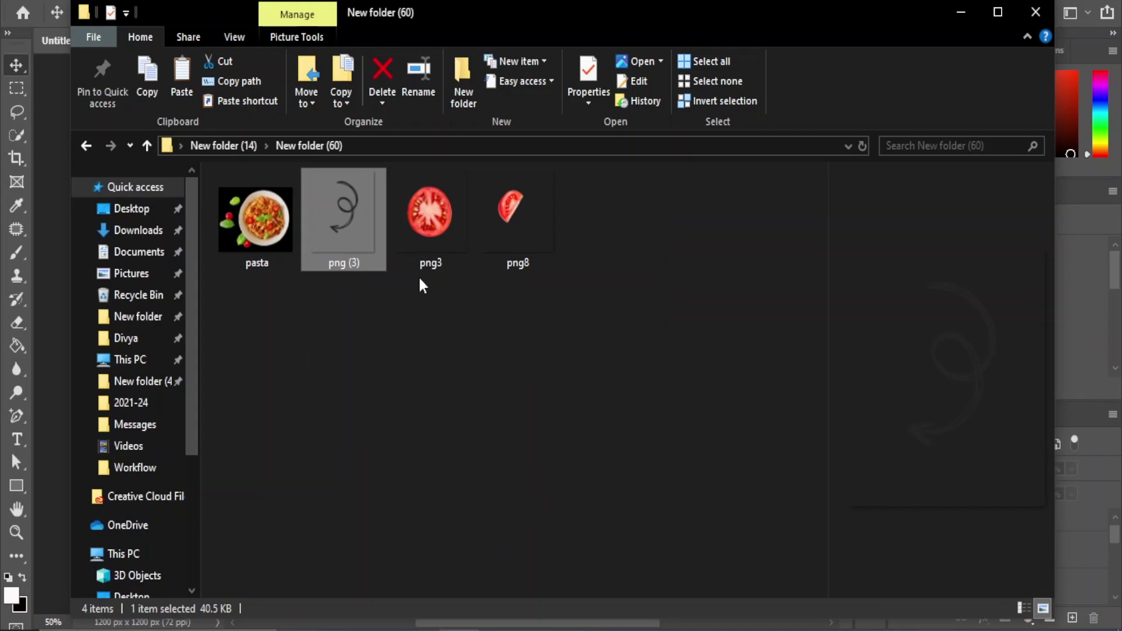
mouse_move(356, 234)
mouse_down()
mouse_move(611, 489)
mouse_move(596, 501)
mouse_up()
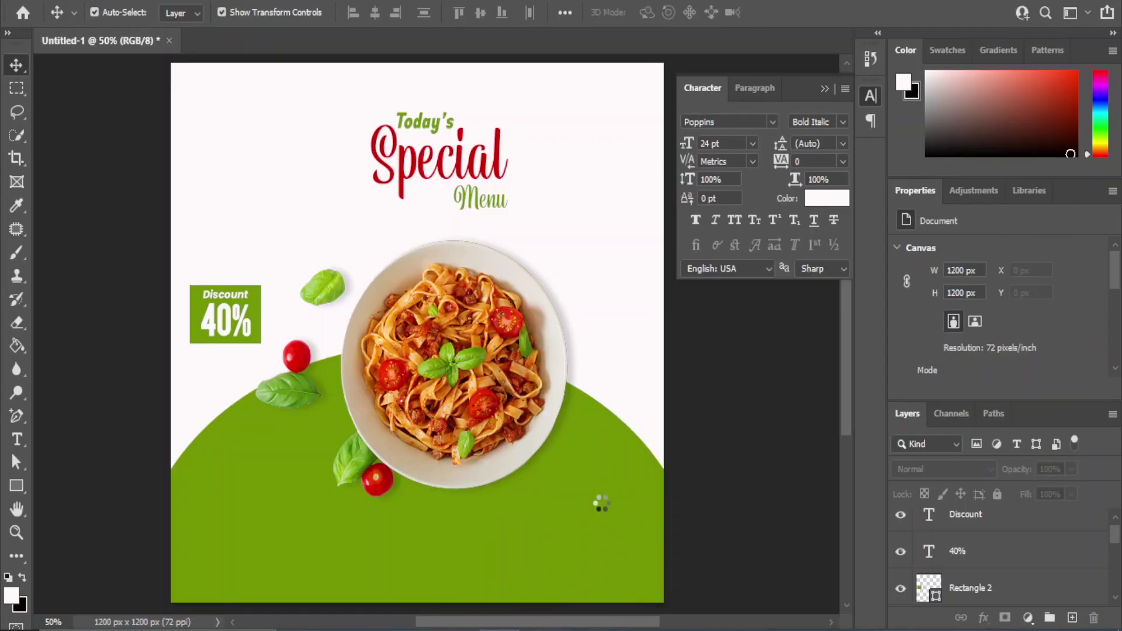
- Scale the swirl into the lower-left green area and give it a white Color Overlay
mouse_move(423, 289)
mouse_down()
mouse_move(284, 436)
mouse_move(314, 459)
mouse_move(288, 493)
mouse_move(234, 472)
mouse_move(244, 493)
mouse_up()
key(Return)
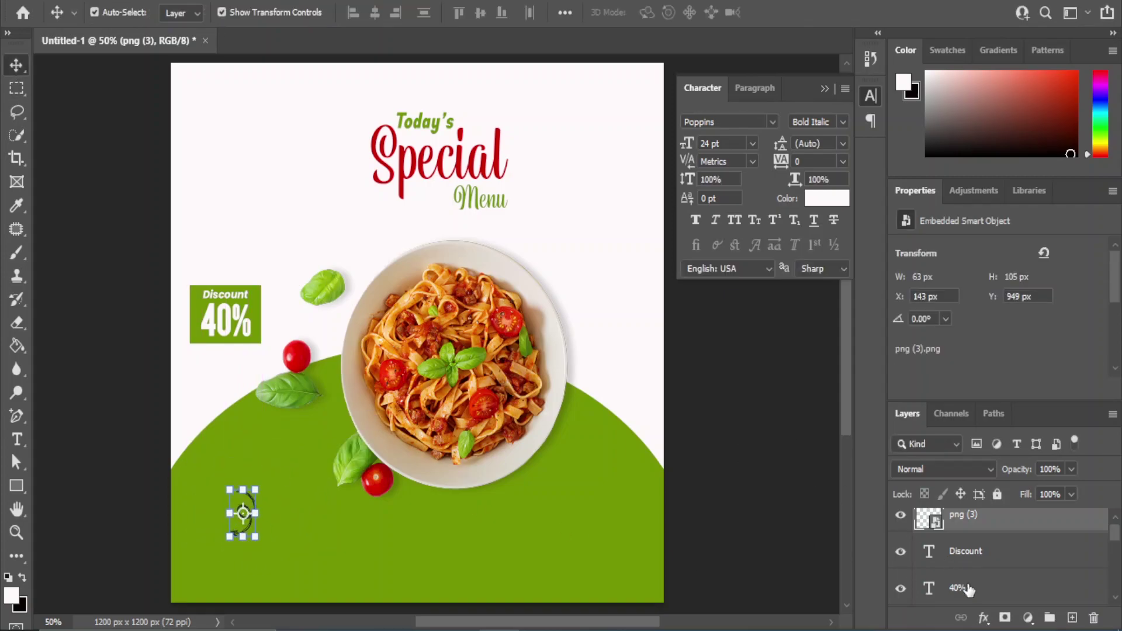
click(984, 618)
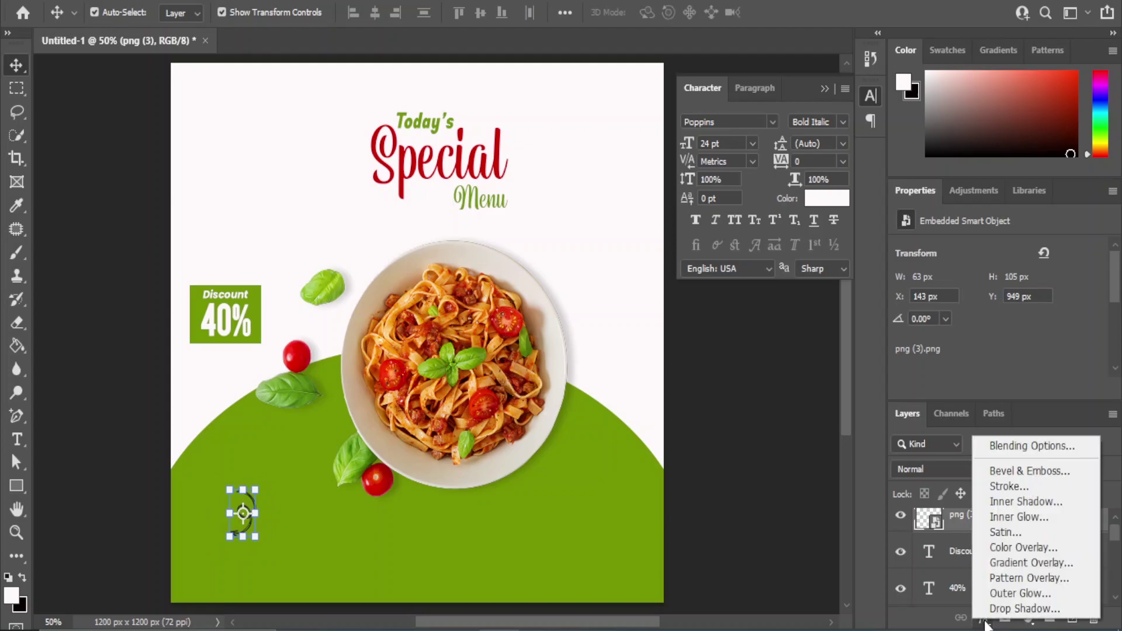
click(1046, 560)
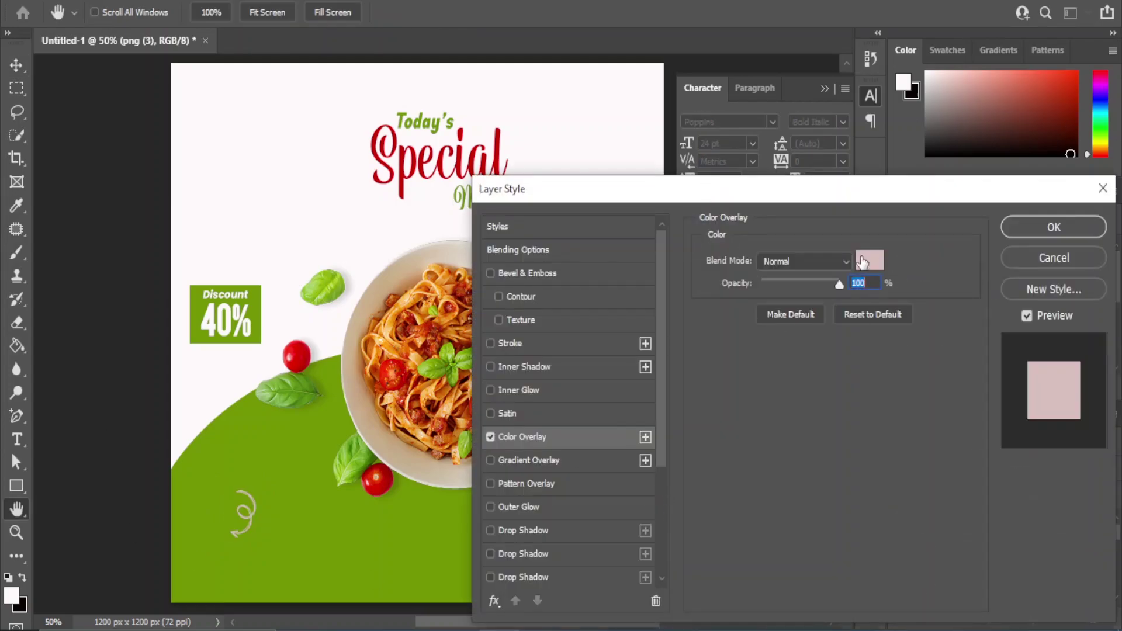
click(862, 261)
click(343, 166)
click(1054, 303)
click(1054, 227)
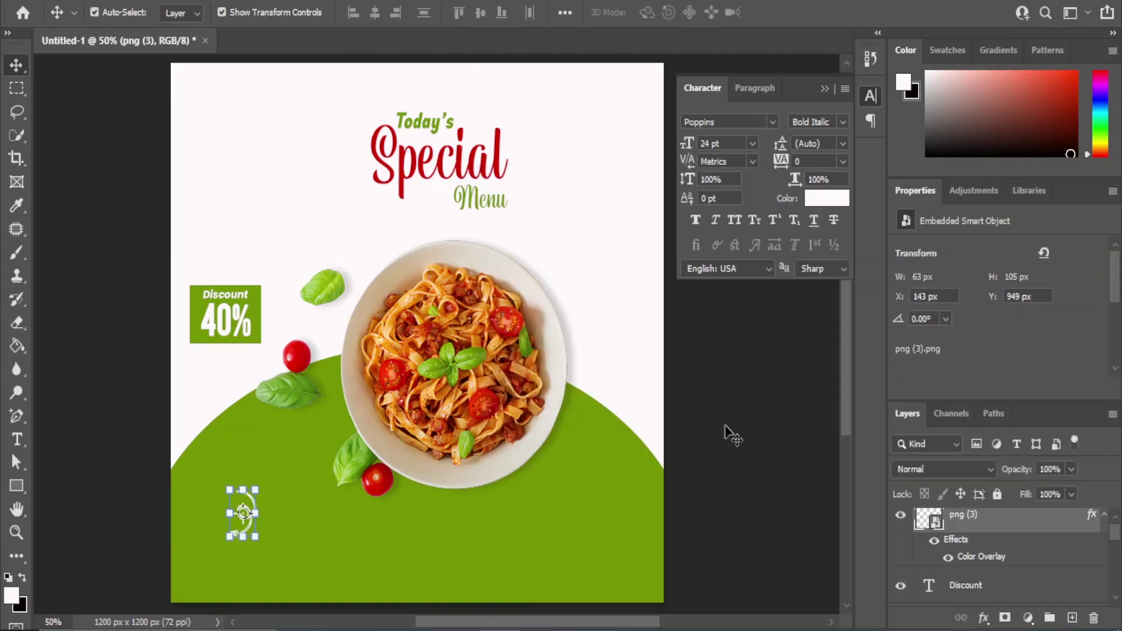
- Start a new text line below the swirl
click(732, 435)
click(16, 439)
click(211, 572)
text(Order Now)
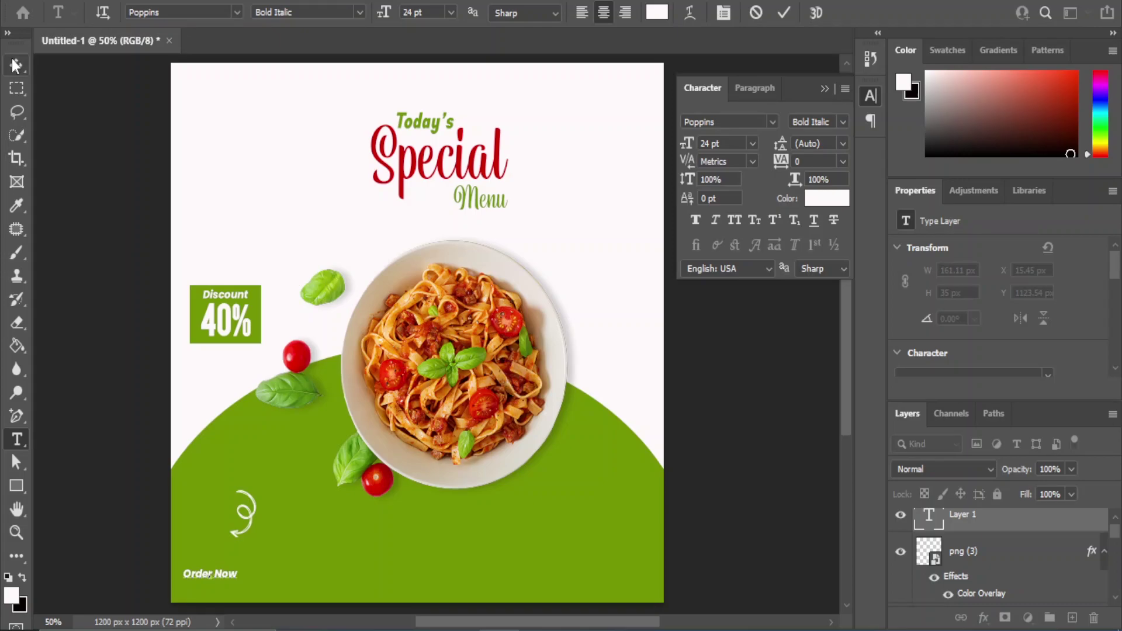
- Place Order Now under the swirl and draw a rectangle behind it
click(16, 65)
drag(210, 573, 228, 556)
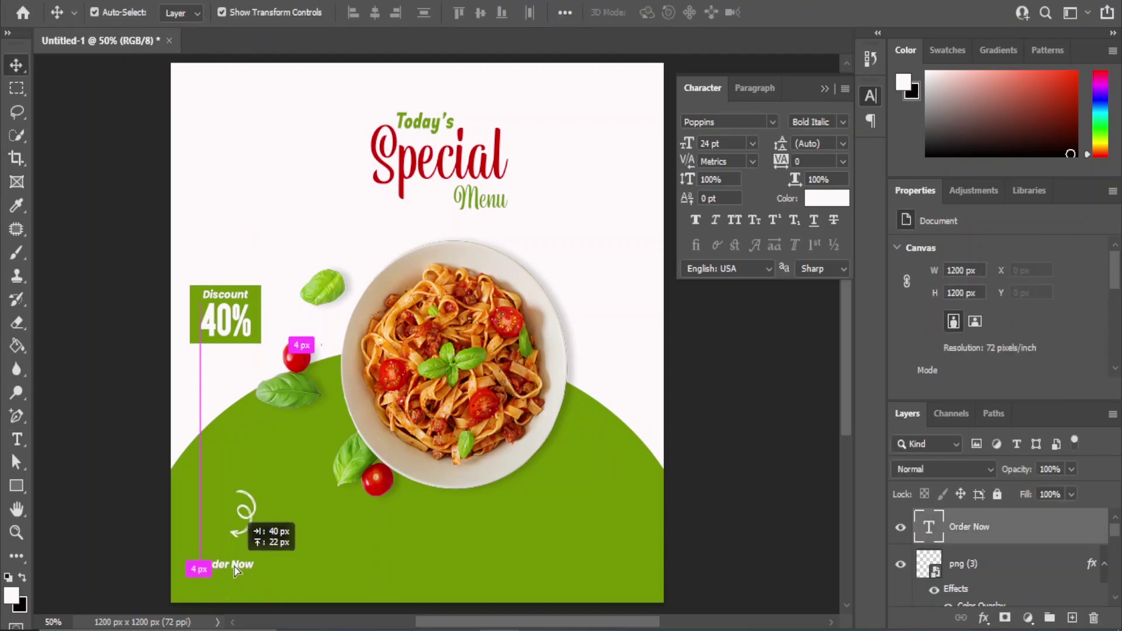
click(419, 557)
click(16, 486)
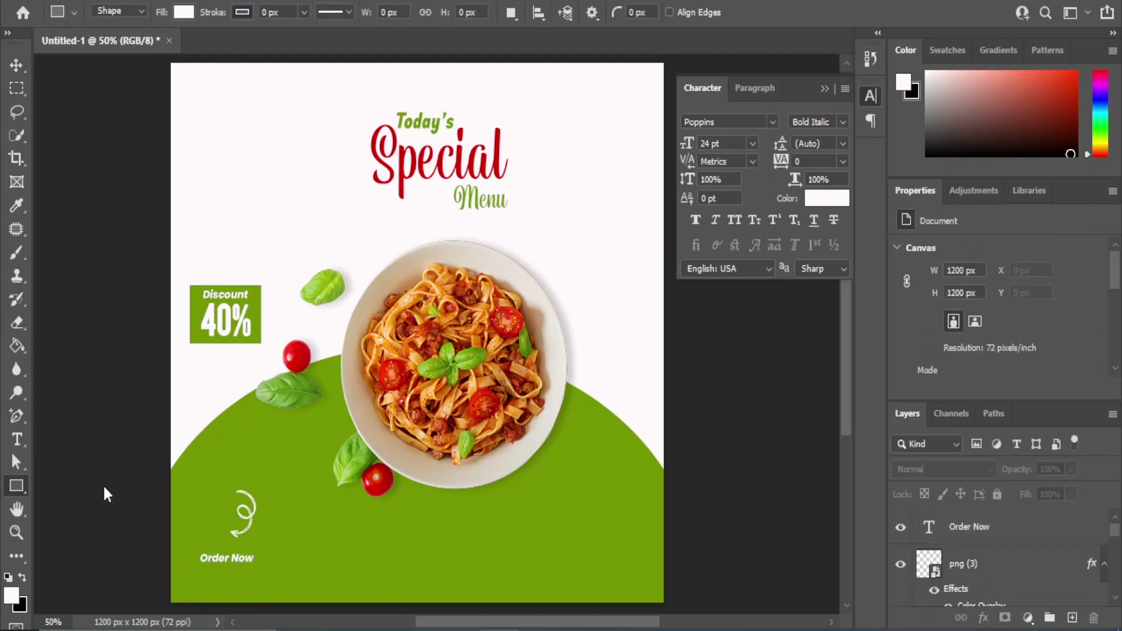
drag(196, 549, 261, 567)
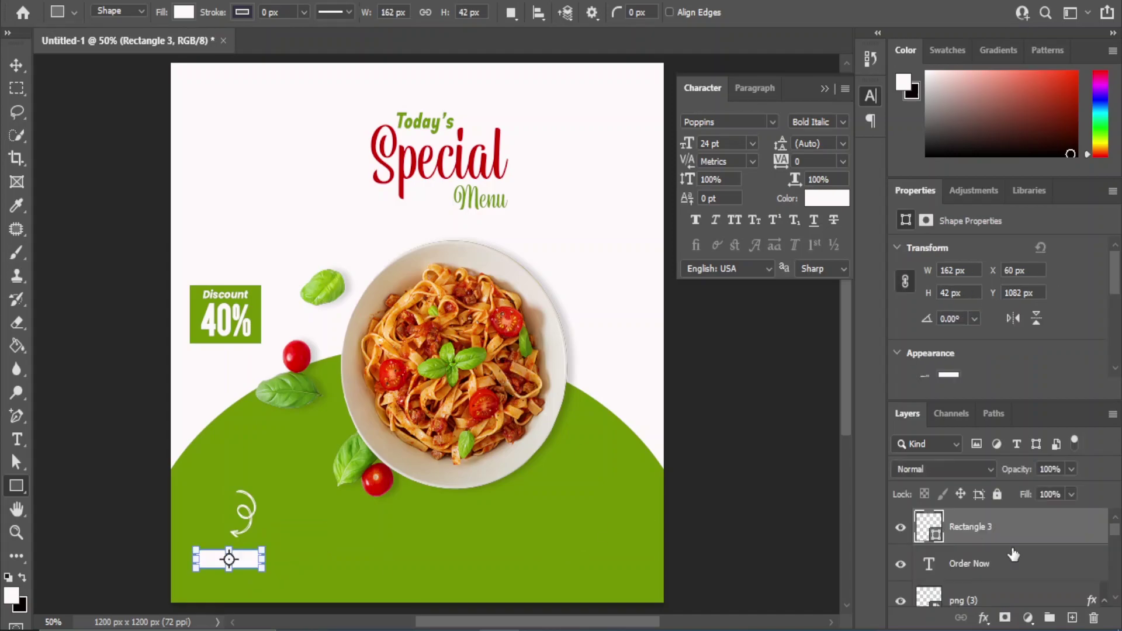
drag(994, 527, 984, 579)
- Colour the Order Now text green
click(969, 529)
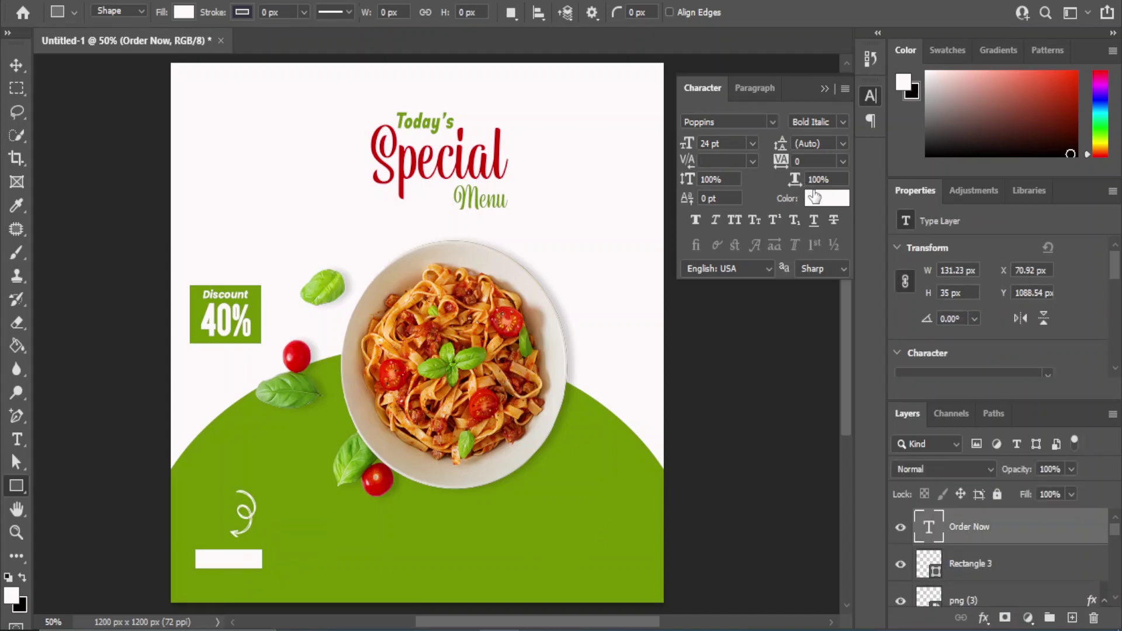
click(826, 199)
click(308, 349)
click(270, 462)
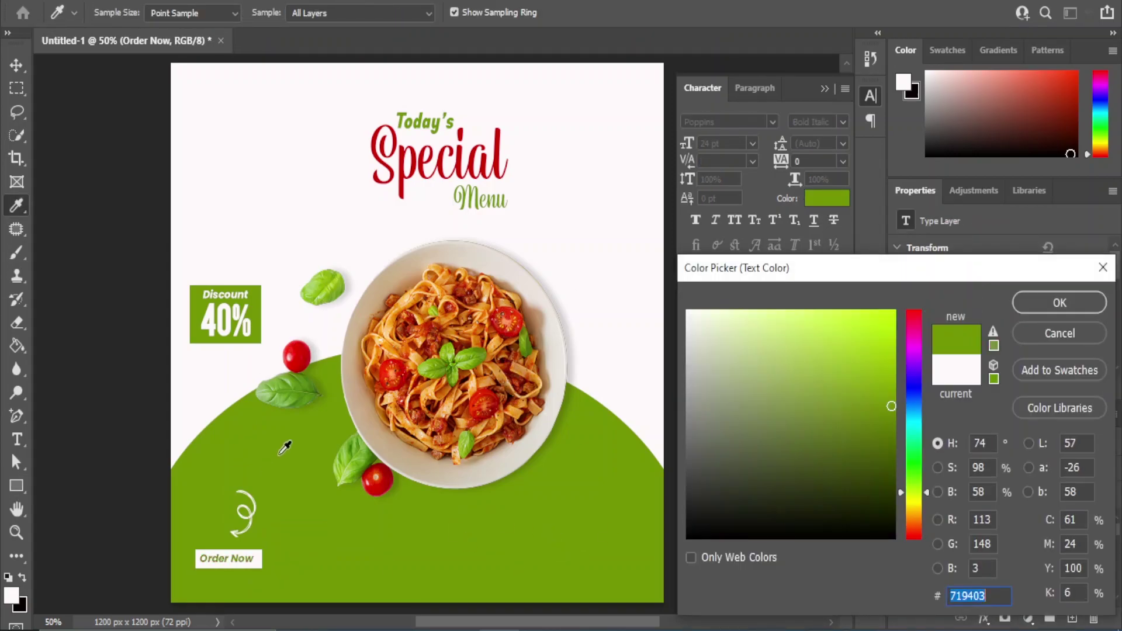
click(1060, 302)
- Nudge the button shape and Order Now text slightly down together
click(970, 564)
scroll(987, 338, down, 3)
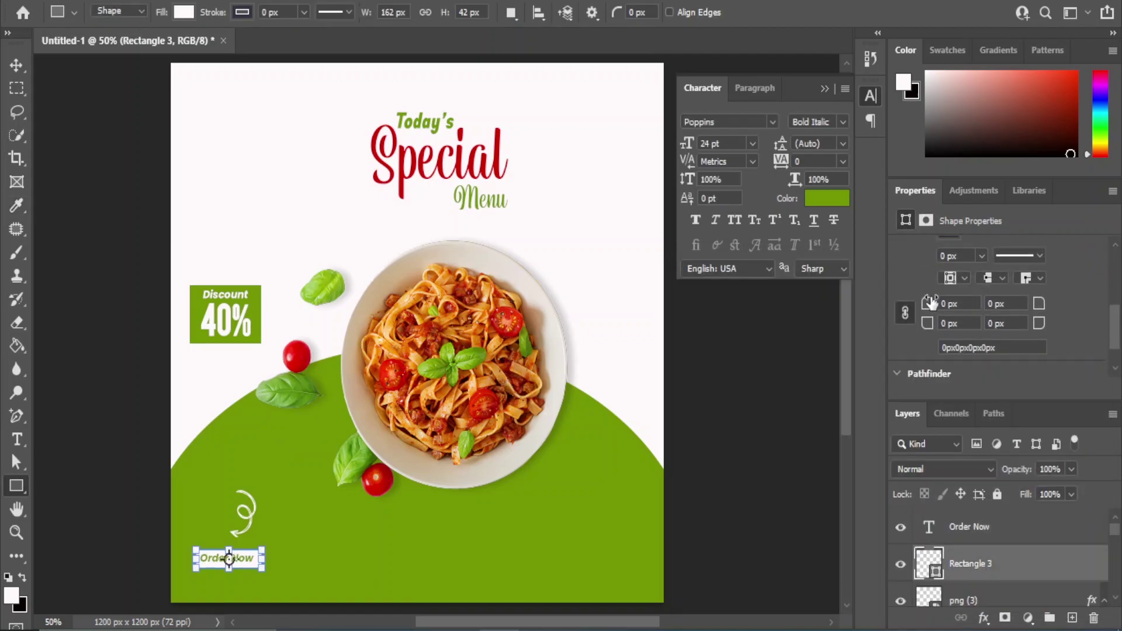
shift+click(984, 530)
key(v)
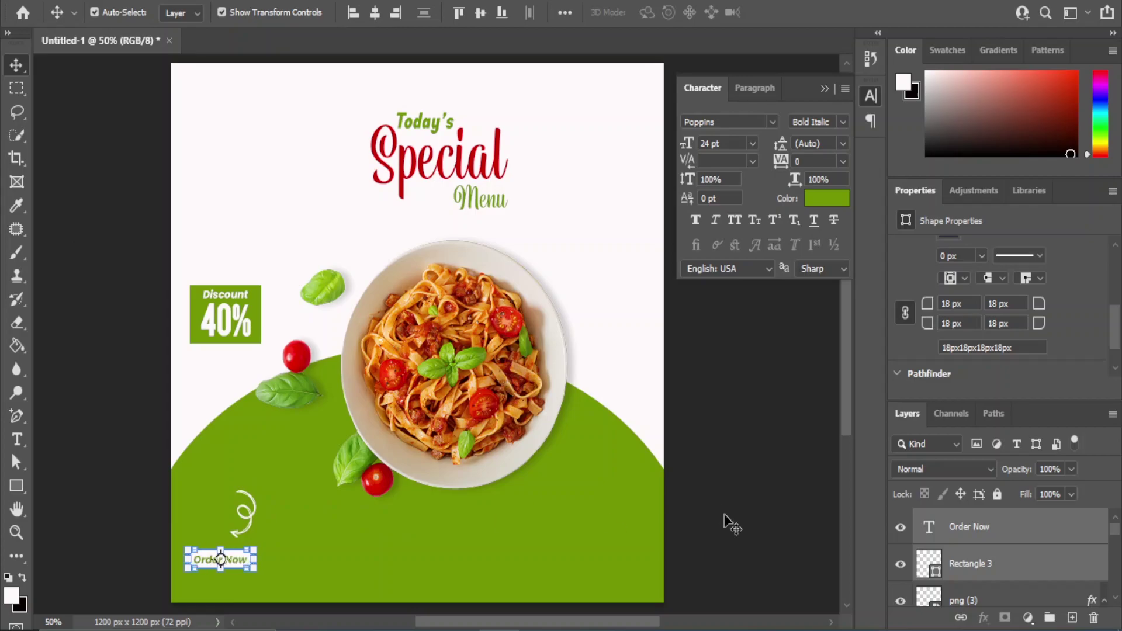
key(shift+Down)
key(shift+Down)
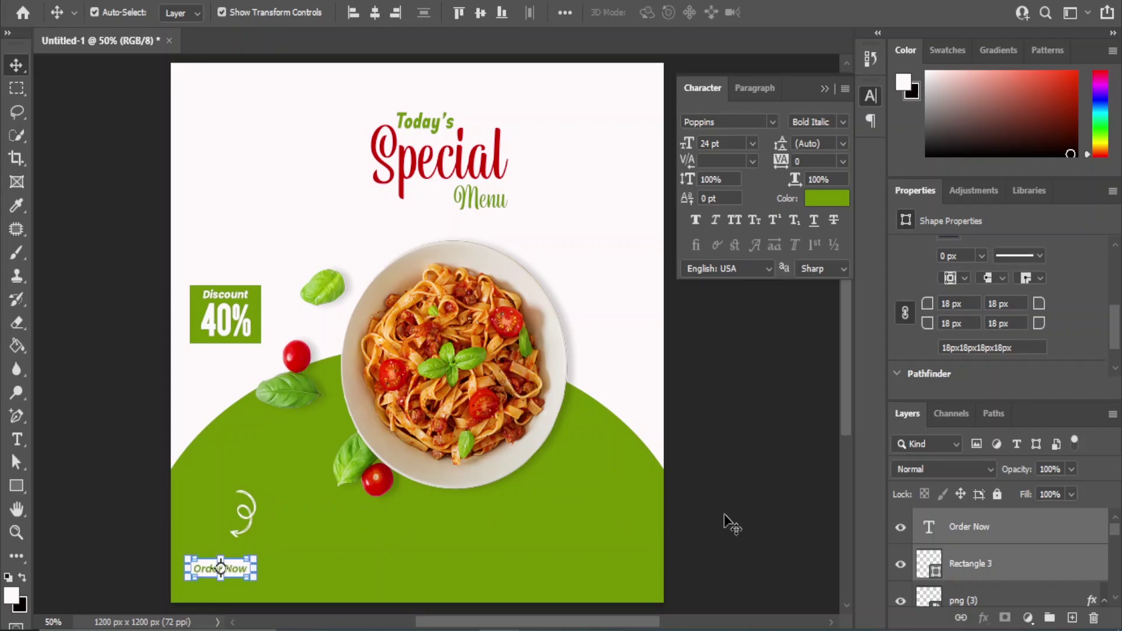
click(242, 512)
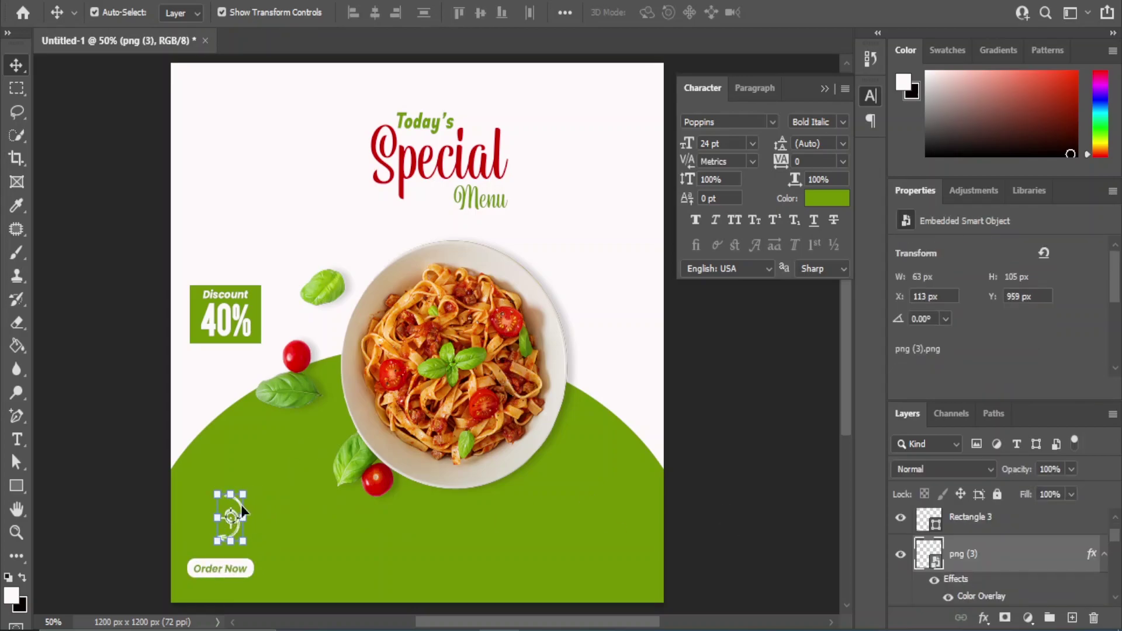
- Duplicate Order Now, move the copy right, and make it white
click(225, 571)
key(ctrl+j)
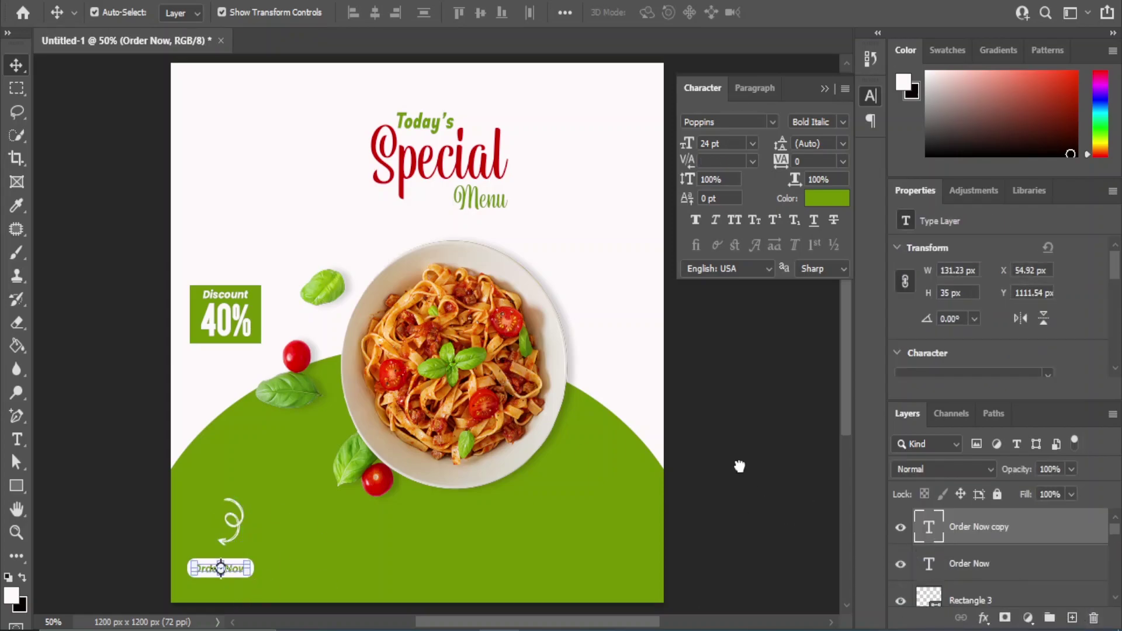
drag(249, 568, 413, 585)
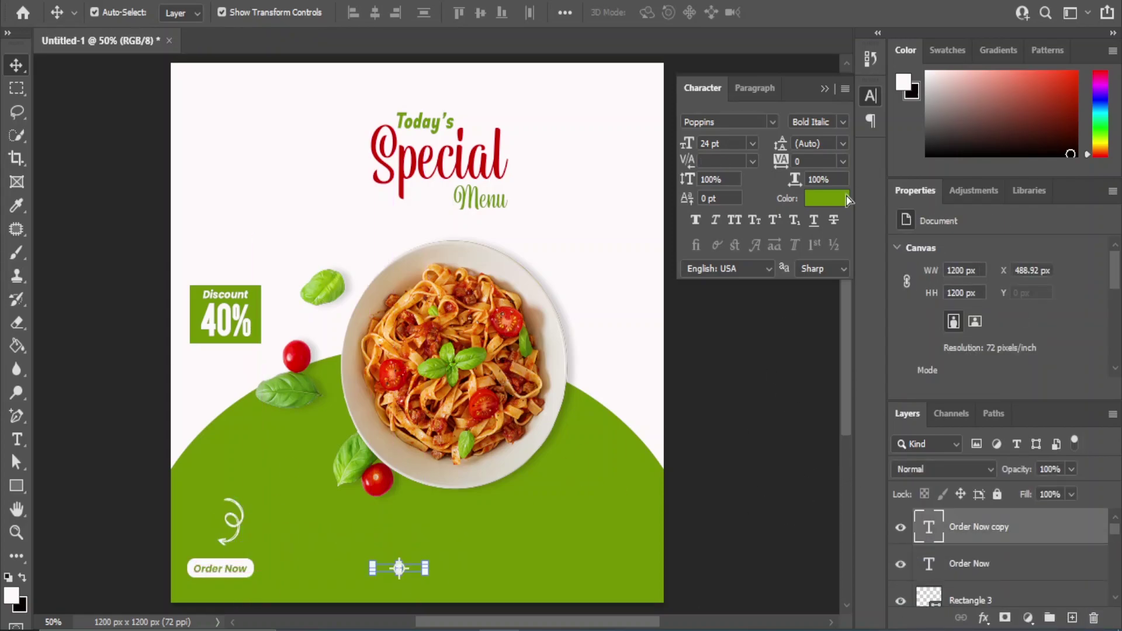
click(827, 198)
click(613, 158)
click(1057, 301)
key(t)
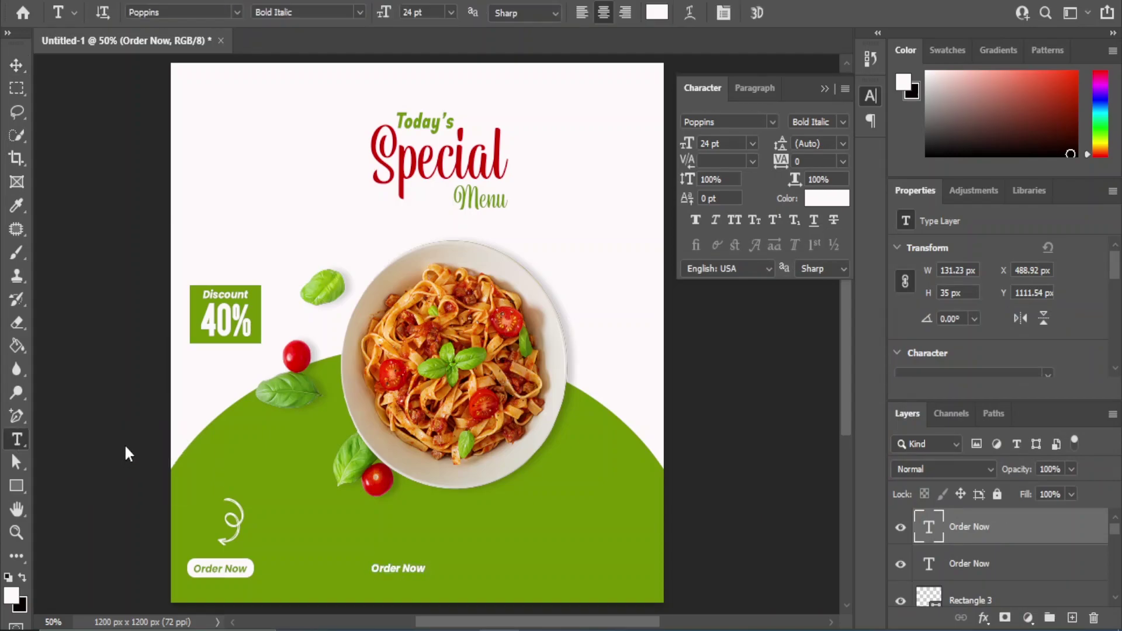
text(www)
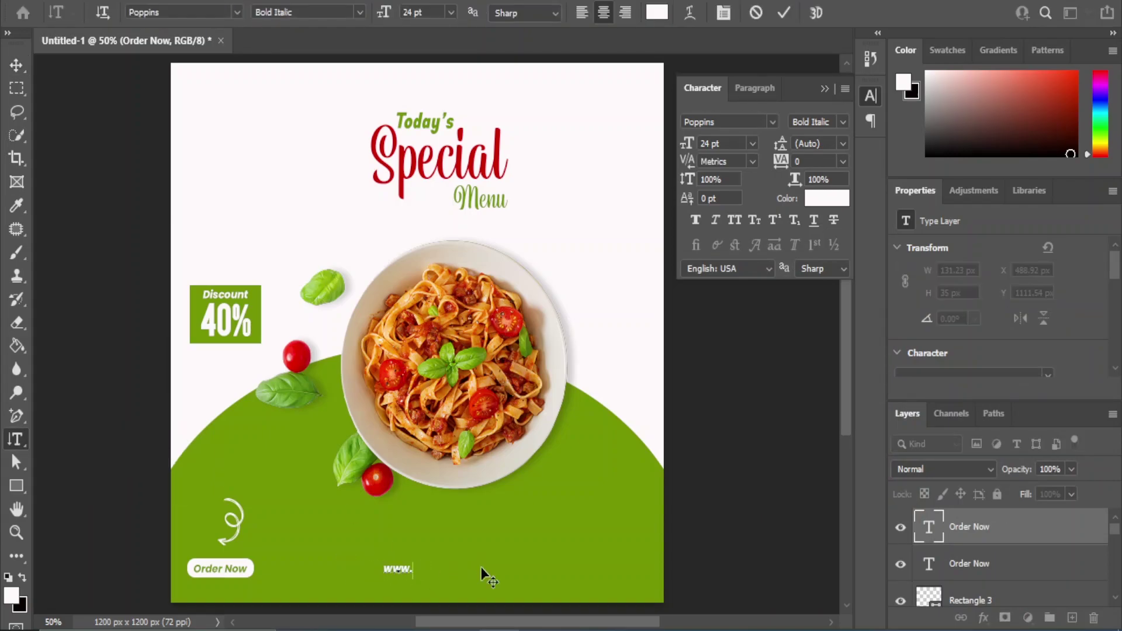
text(.food.com)
key(ctrl+Return)
key(v)
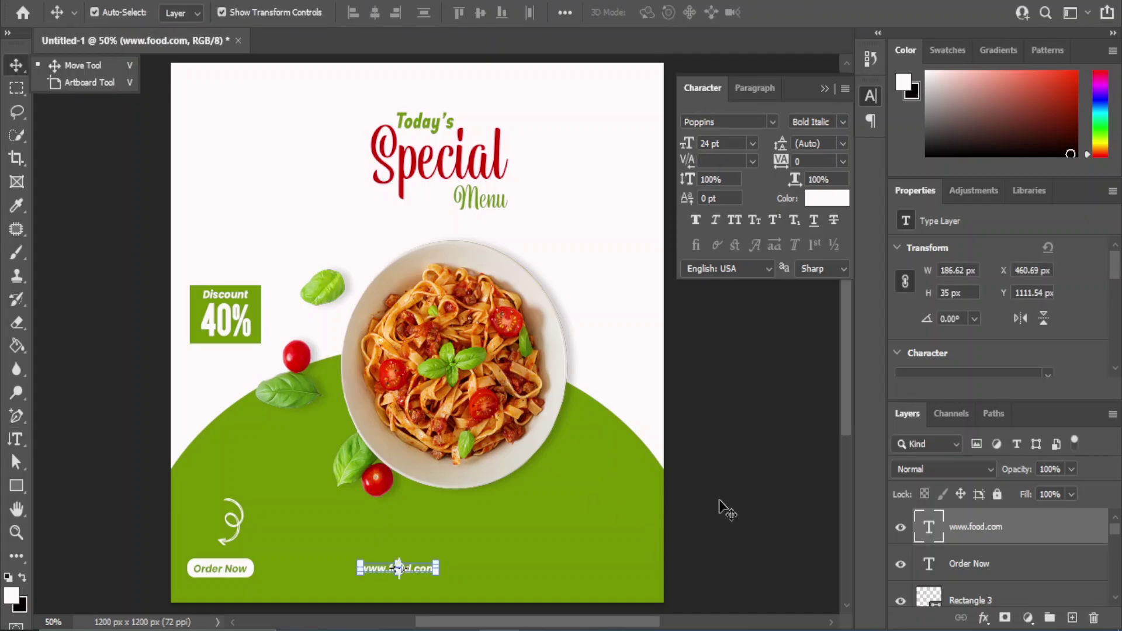
click(412, 573)
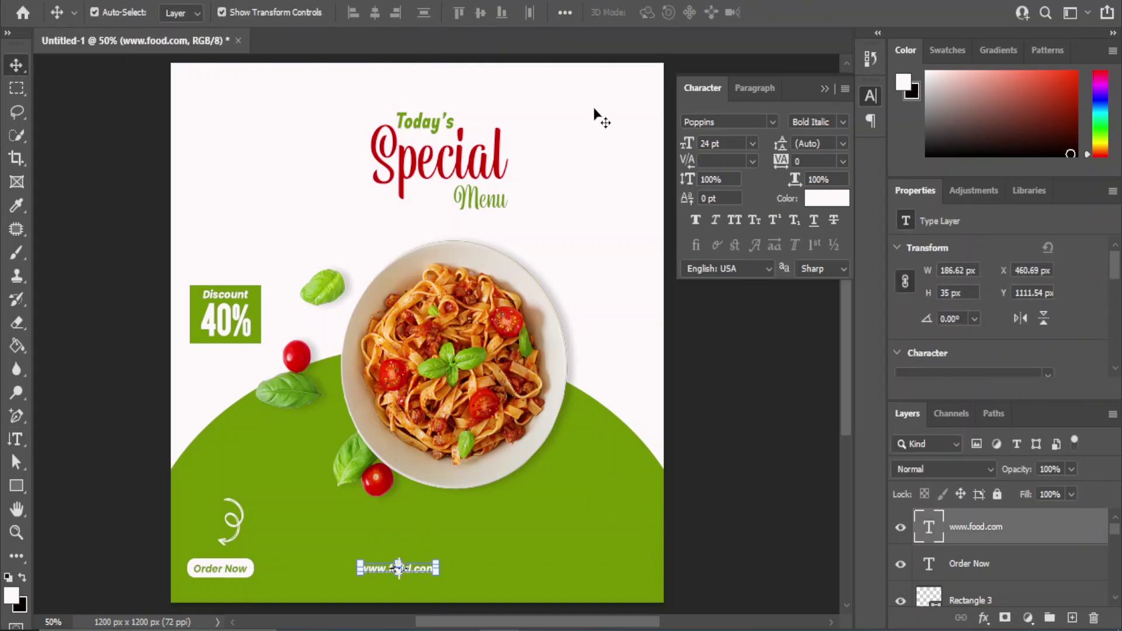
ctrl+click(759, 438)
click(1010, 592)
scroll(972, 537, up, 3)
ctrl+click(971, 536)
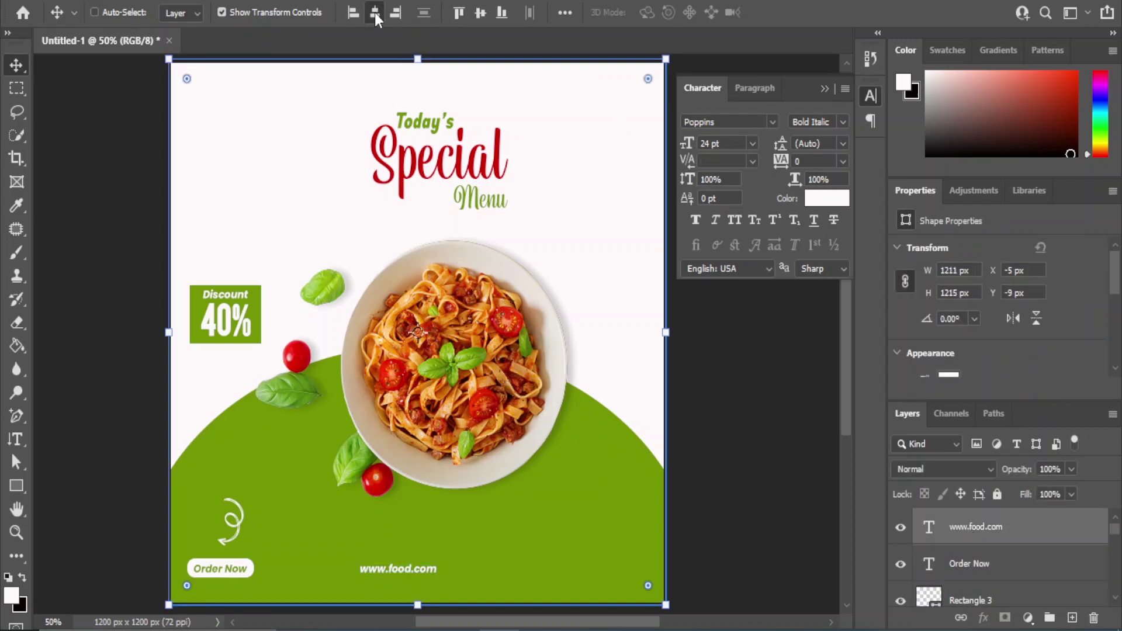
click(416, 566)
key(ctrl+j)
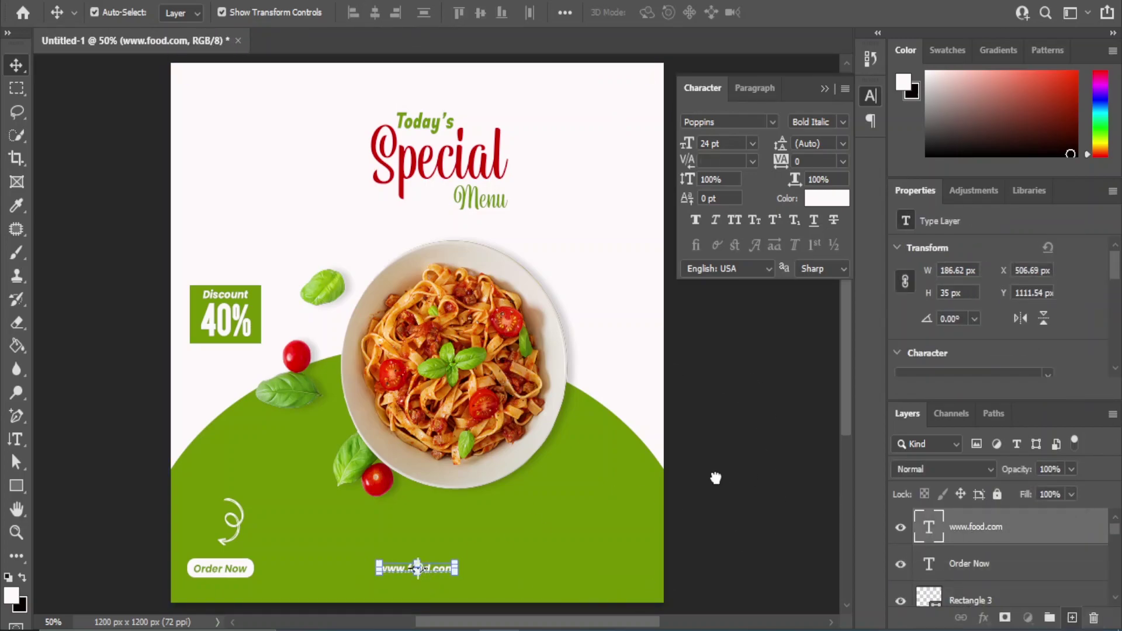
drag(425, 573, 582, 581)
- Replace the bottom-right copy with the phone number and set it to 36 pt
right_click(16, 440)
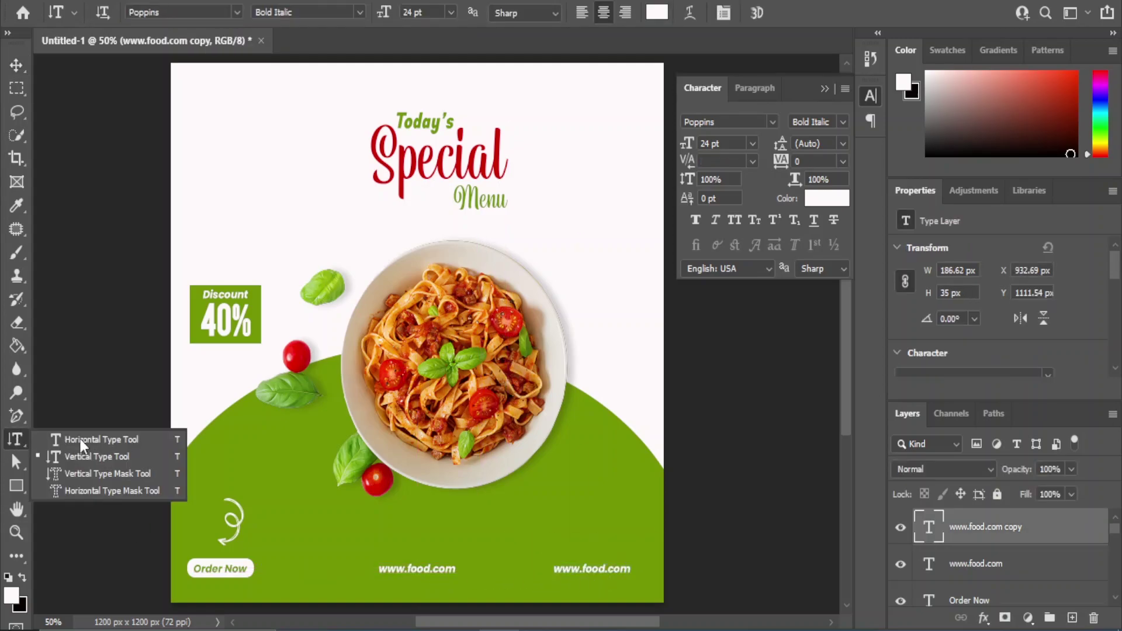
click(88, 437)
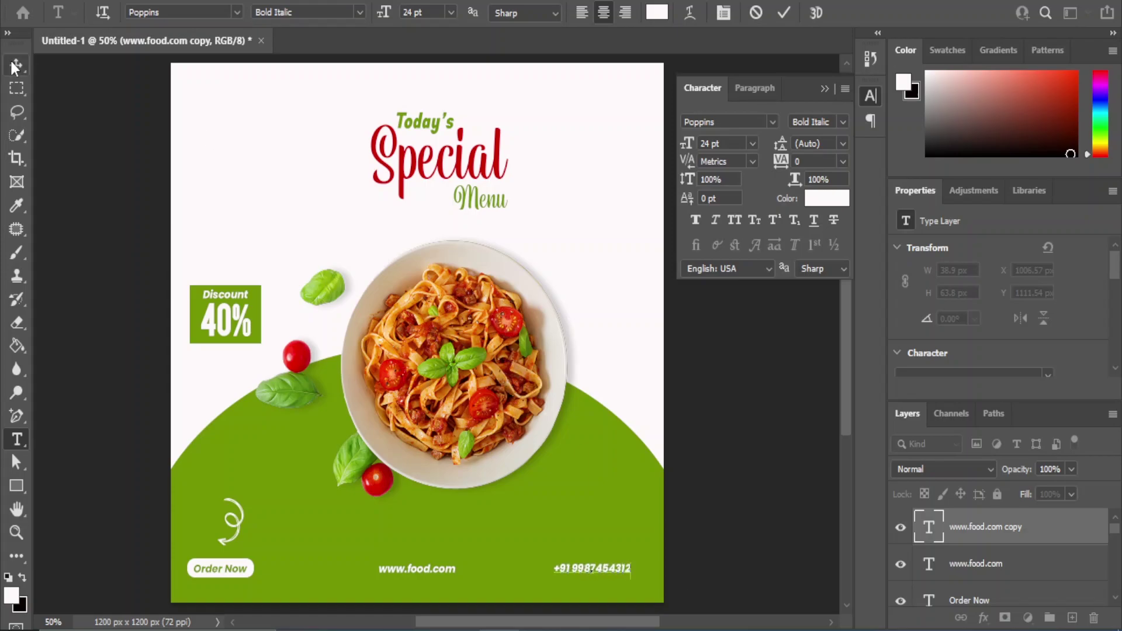
click(16, 66)
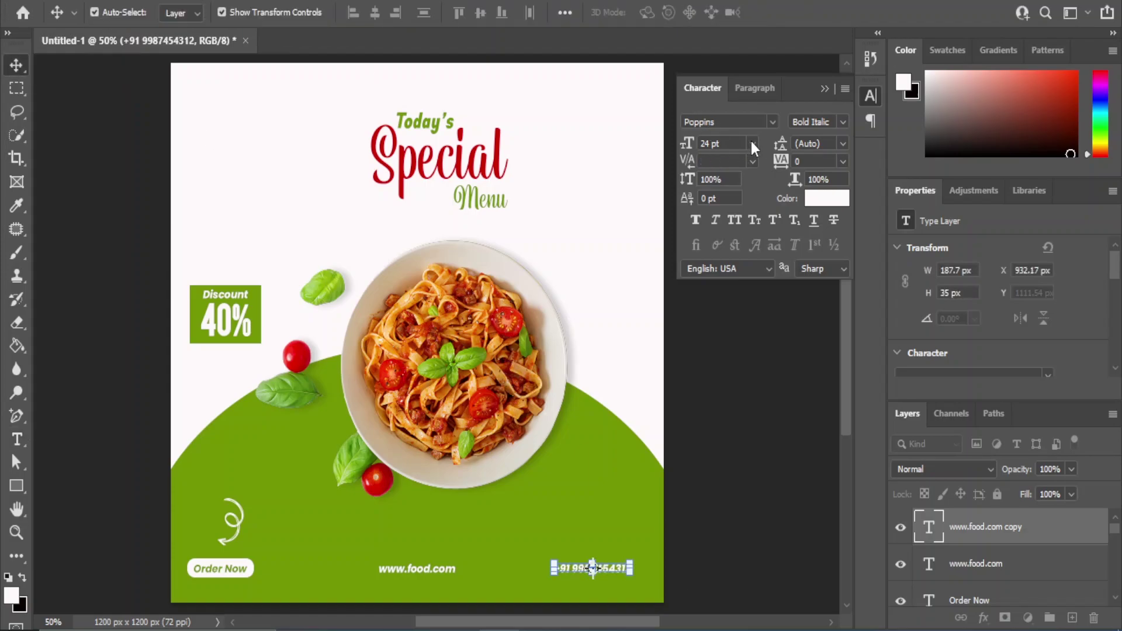
click(753, 143)
click(724, 311)
click(725, 436)
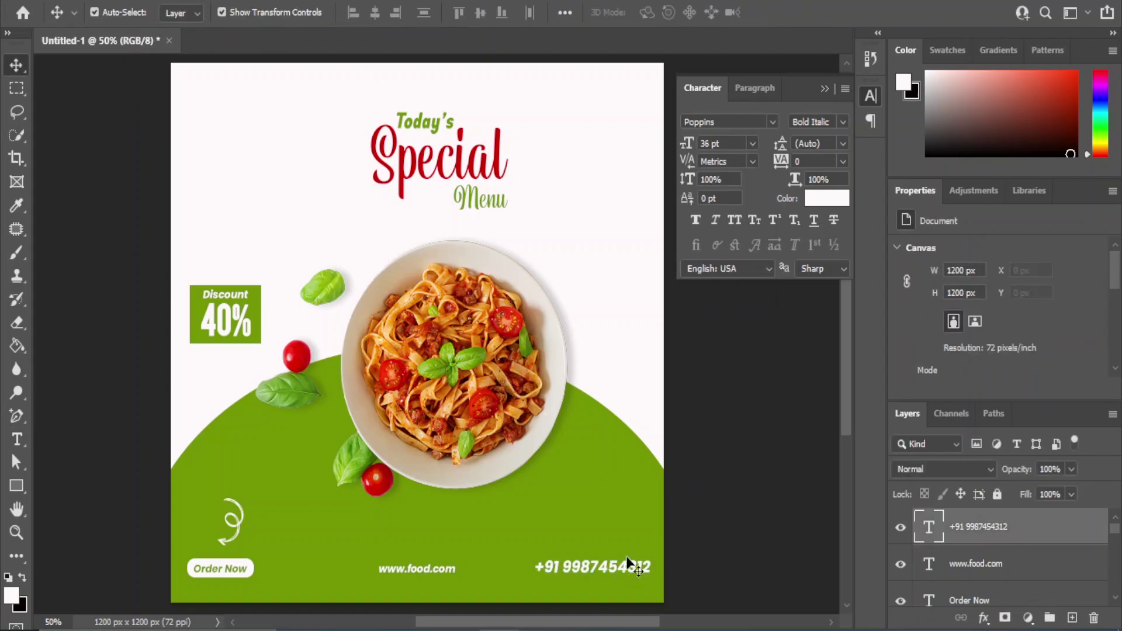
click(591, 565)
- Drag the tomato image from the folder into the design
click(772, 506)
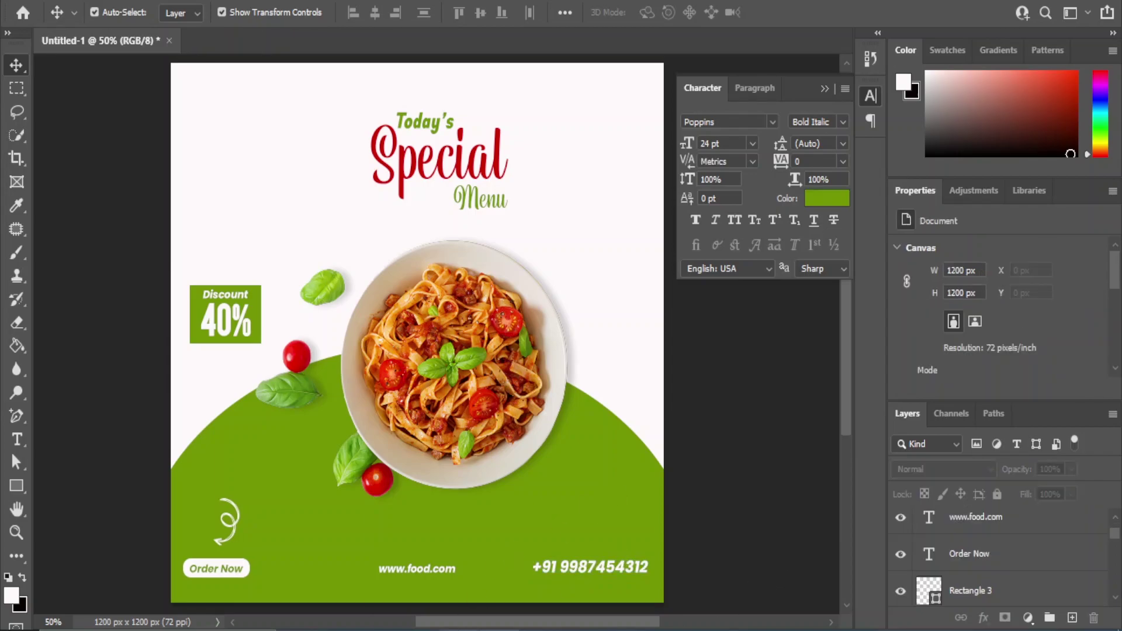
key(alt+Tab)
mouse_move(433, 200)
mouse_down()
mouse_move(504, 609)
mouse_move(618, 188)
mouse_up()
- Scale the tomato down at the bowl's upper right and apply Gaussian Blur
mouse_move(536, 221)
mouse_down()
mouse_move(432, 389)
mouse_move(416, 382)
mouse_up()
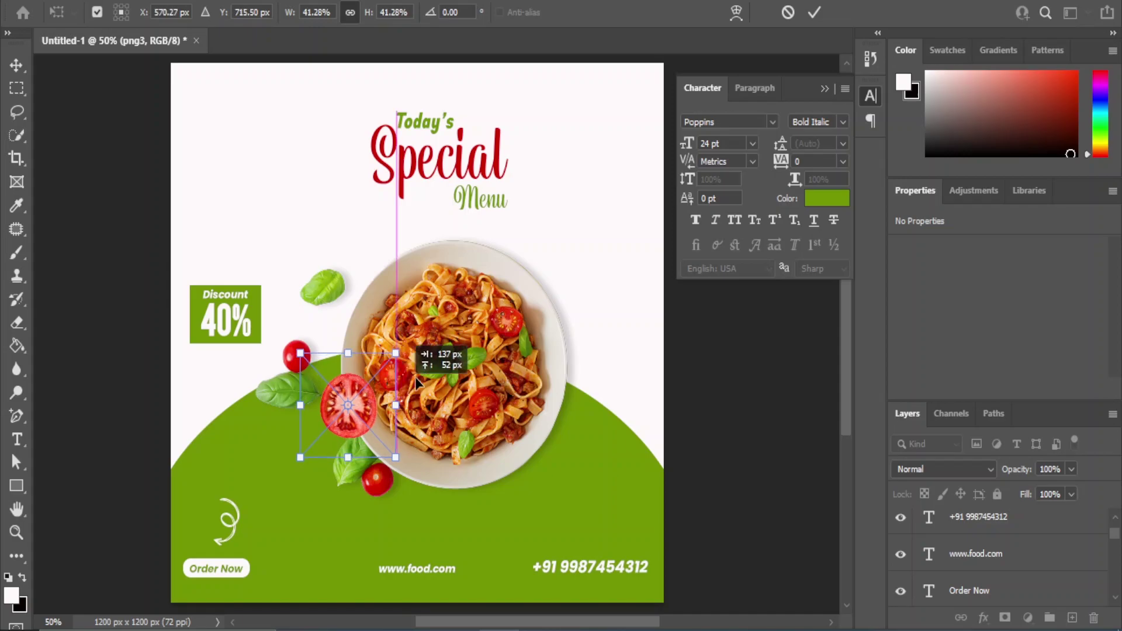
drag(351, 409, 619, 279)
drag(656, 234, 621, 267)
drag(576, 304, 581, 307)
key(Return)
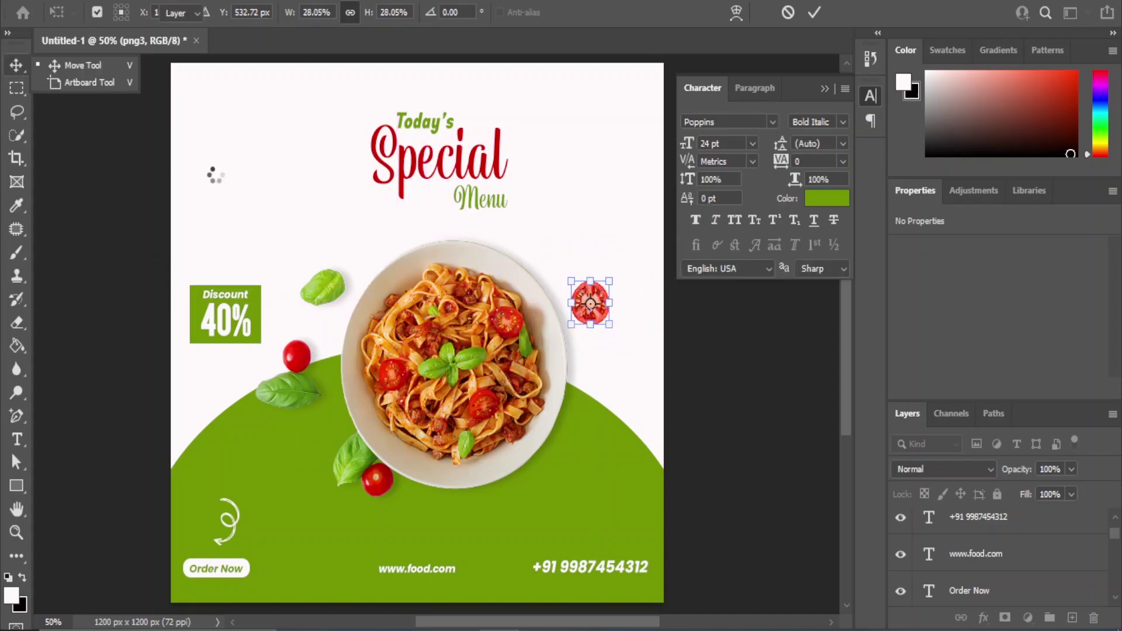
click(225, 1)
click(468, 283)
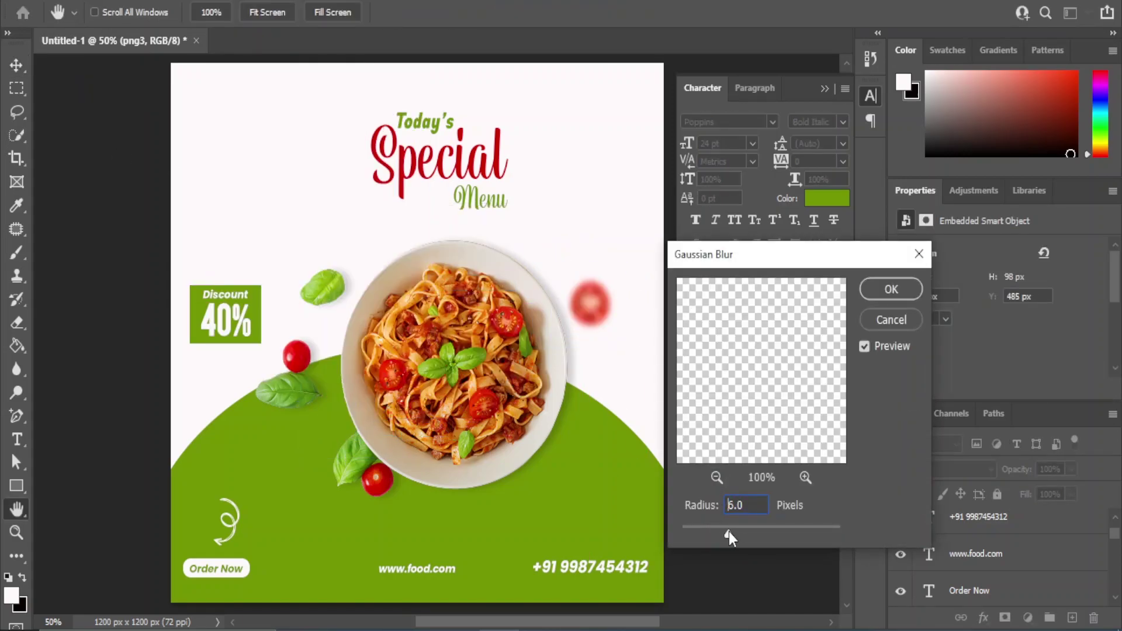
click(891, 289)
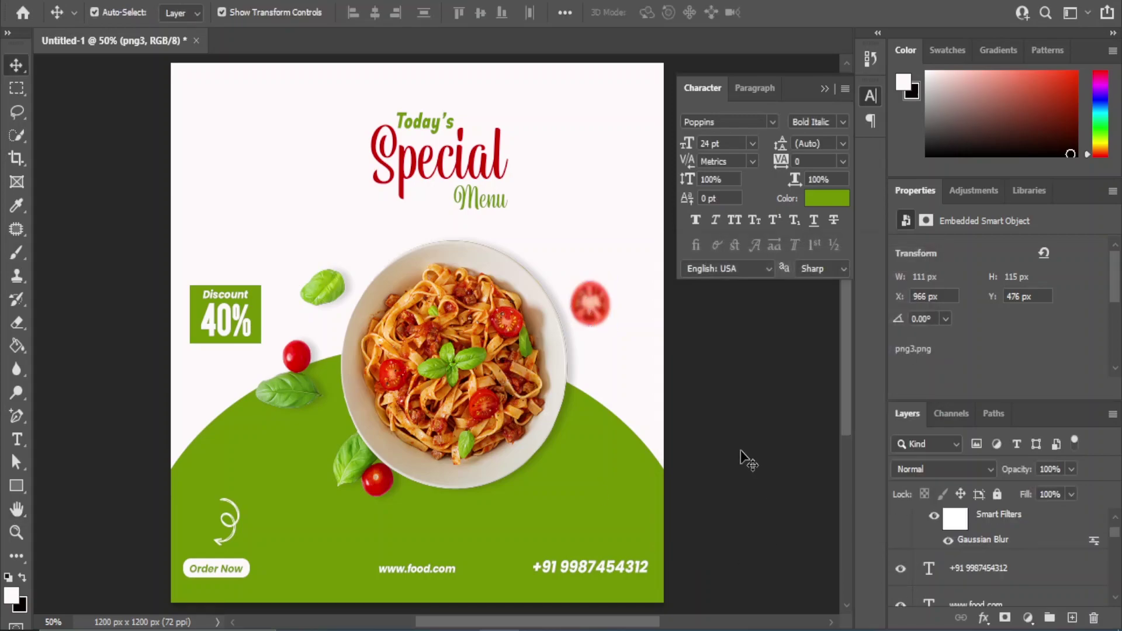
- Duplicate the blurred tomato and enlarge the copy half off the left edge
click(590, 301)
key(ctrl+j)
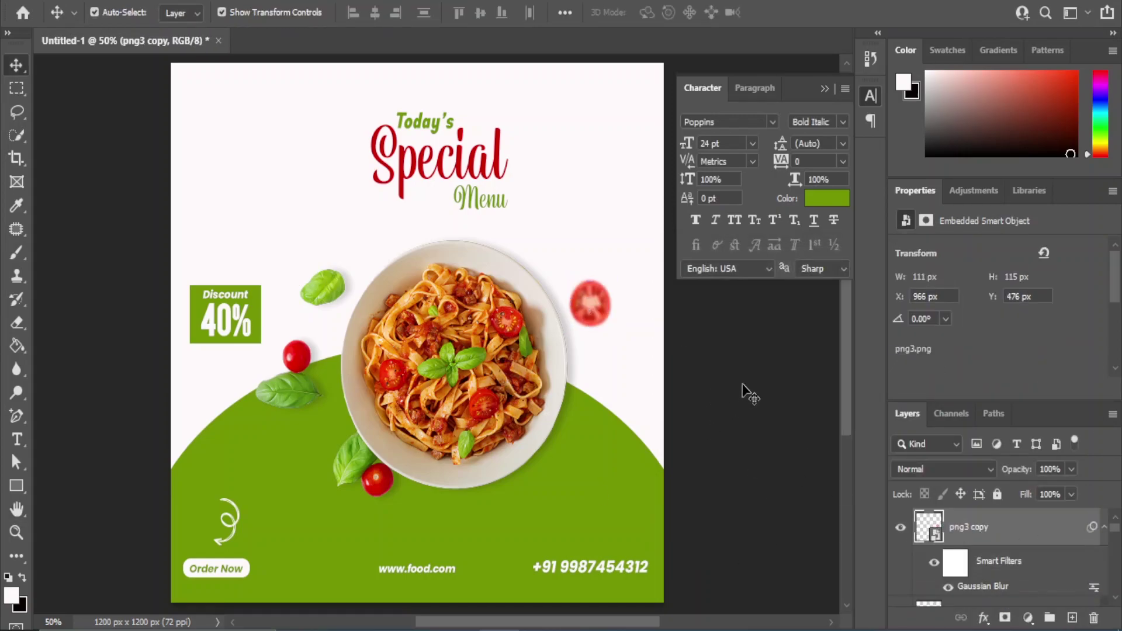
drag(590, 305, 182, 411)
key(ctrl+t)
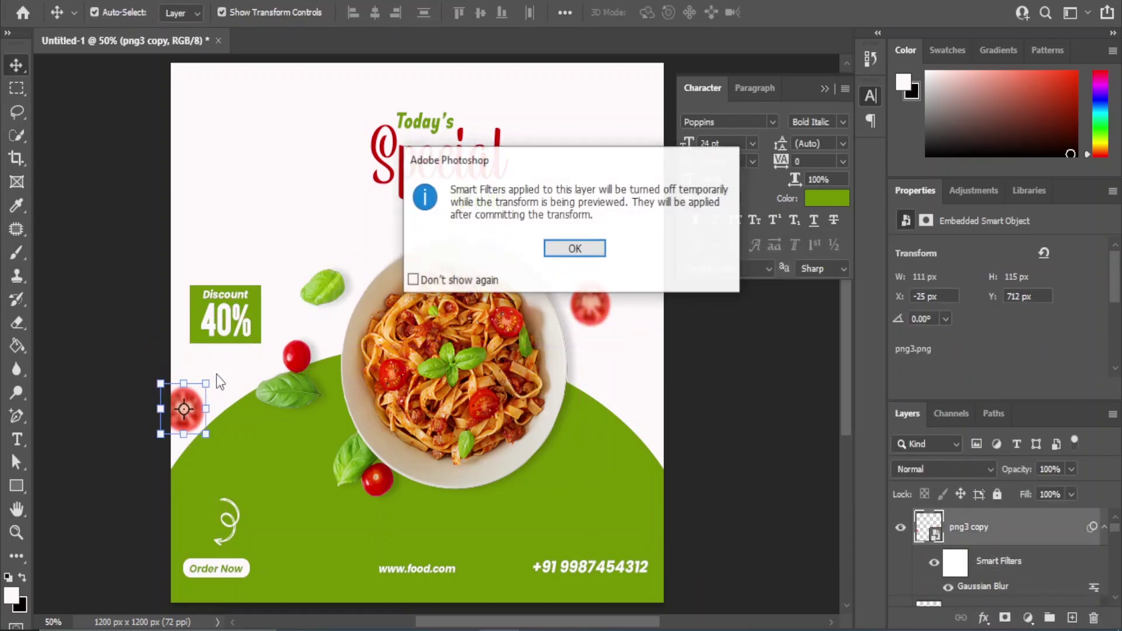
key(Return)
drag(215, 373, 239, 350)
drag(202, 407, 184, 393)
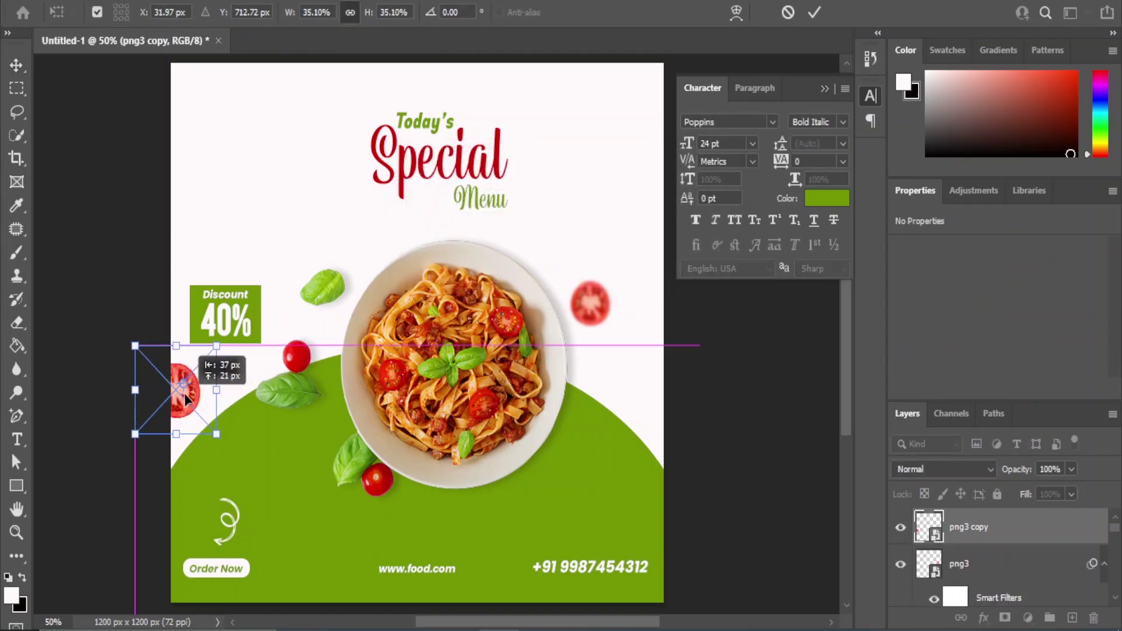
drag(219, 440, 191, 405)
key(Return)
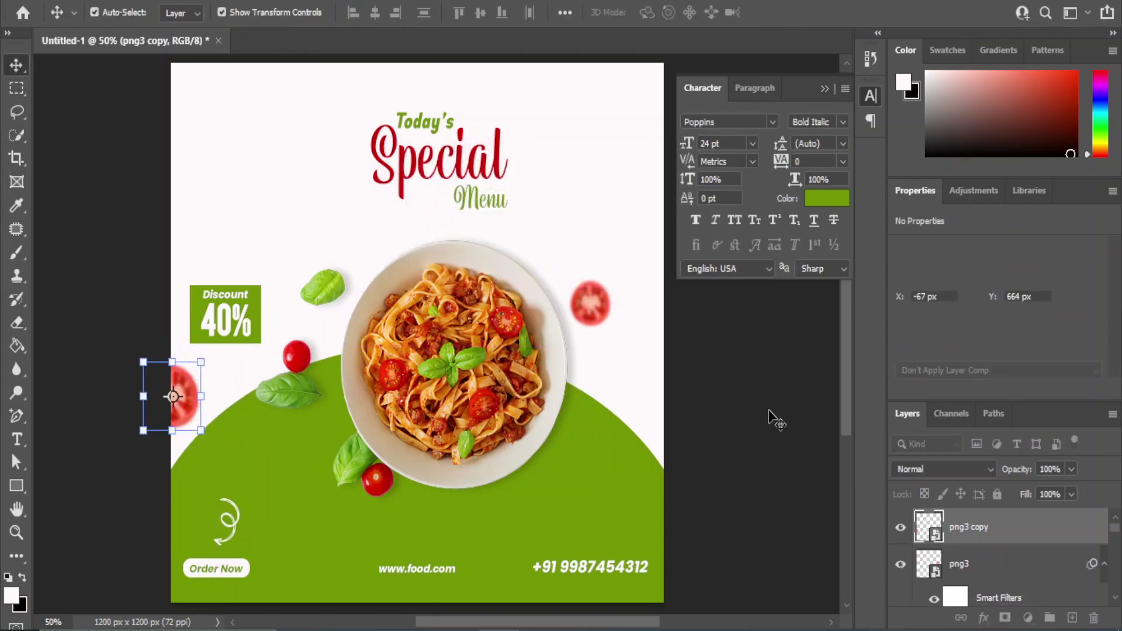
click(409, 304)
- Make a rasterized pasta copy and erase the left-edge tomato and leaf
key(ctrl+j)
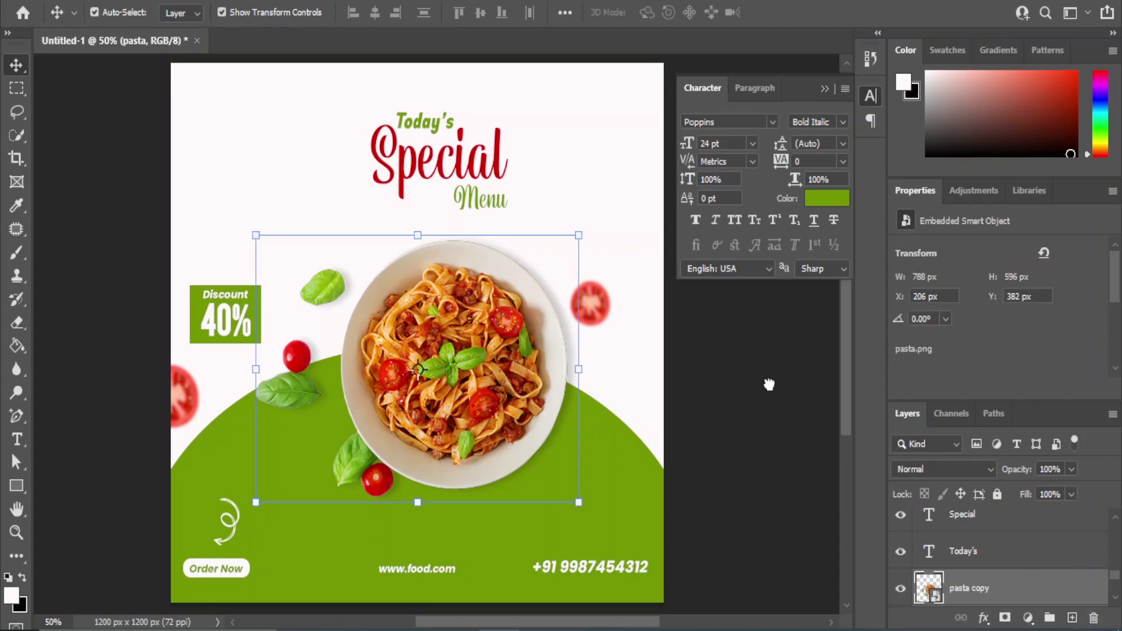
key(ctrl+t)
drag(453, 301, 349, 134)
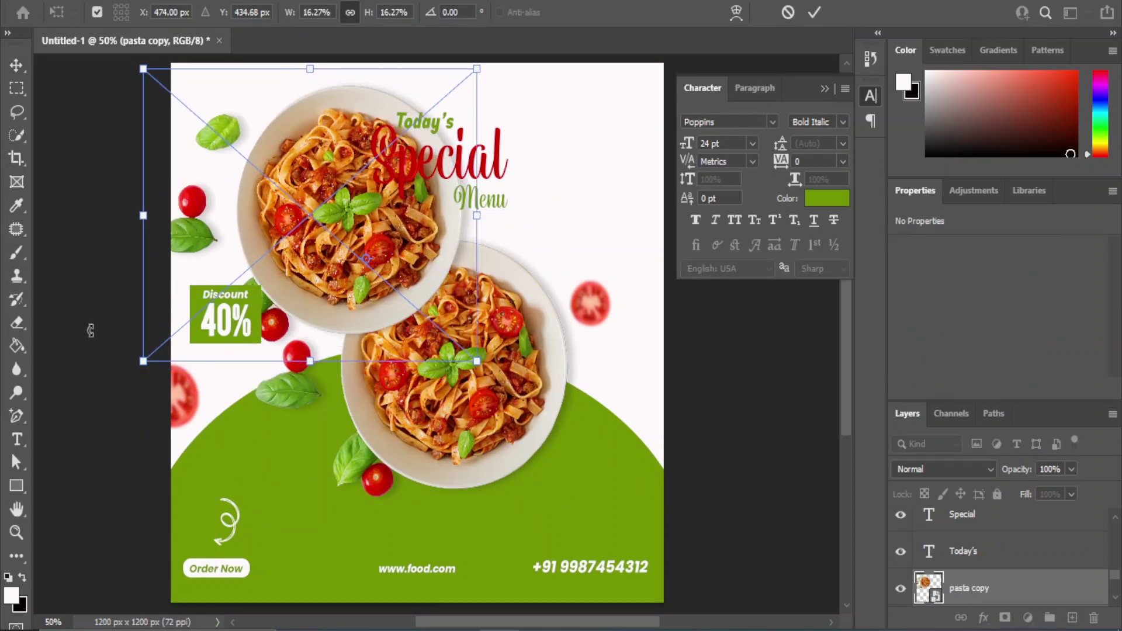
key(Return)
right_click(17, 322)
right_click(982, 588)
click(795, 253)
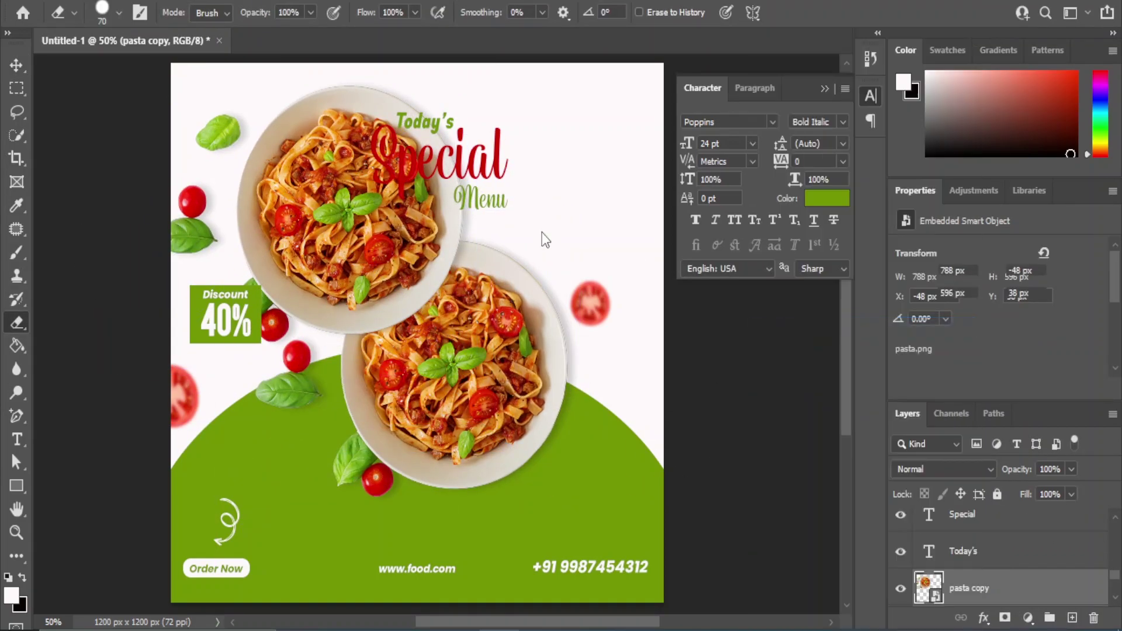
mouse_move(406, 191)
mouse_down()
mouse_move(294, 238)
mouse_move(334, 286)
mouse_up()
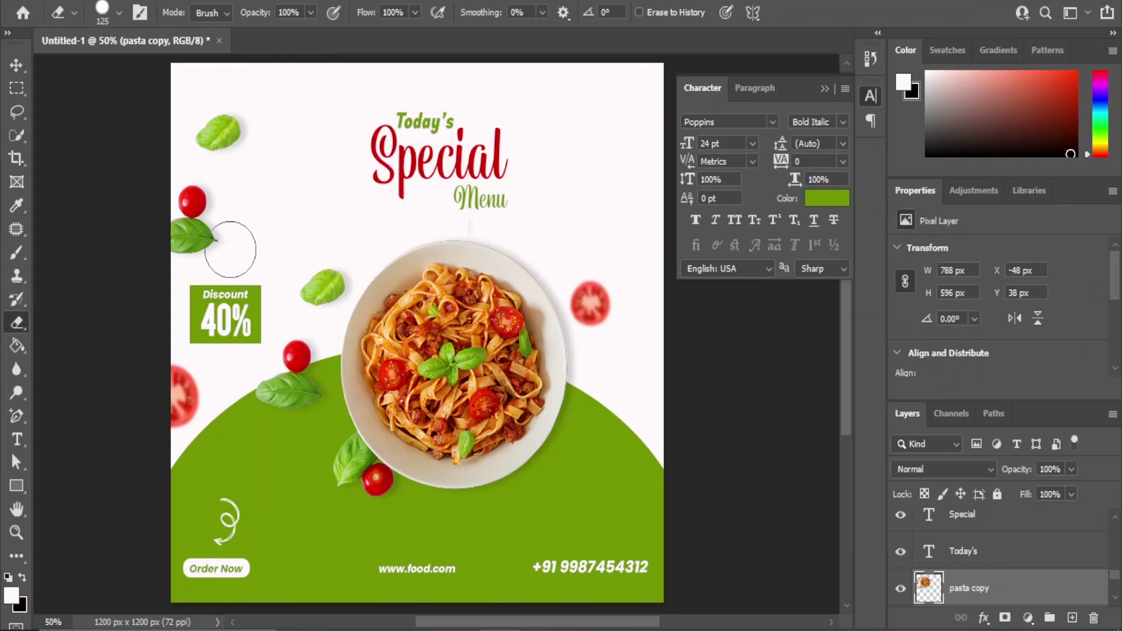
drag(230, 249, 99, 286)
- Rotate the top-left leaf 180° and enlarge it into the top-left corner
key(v)
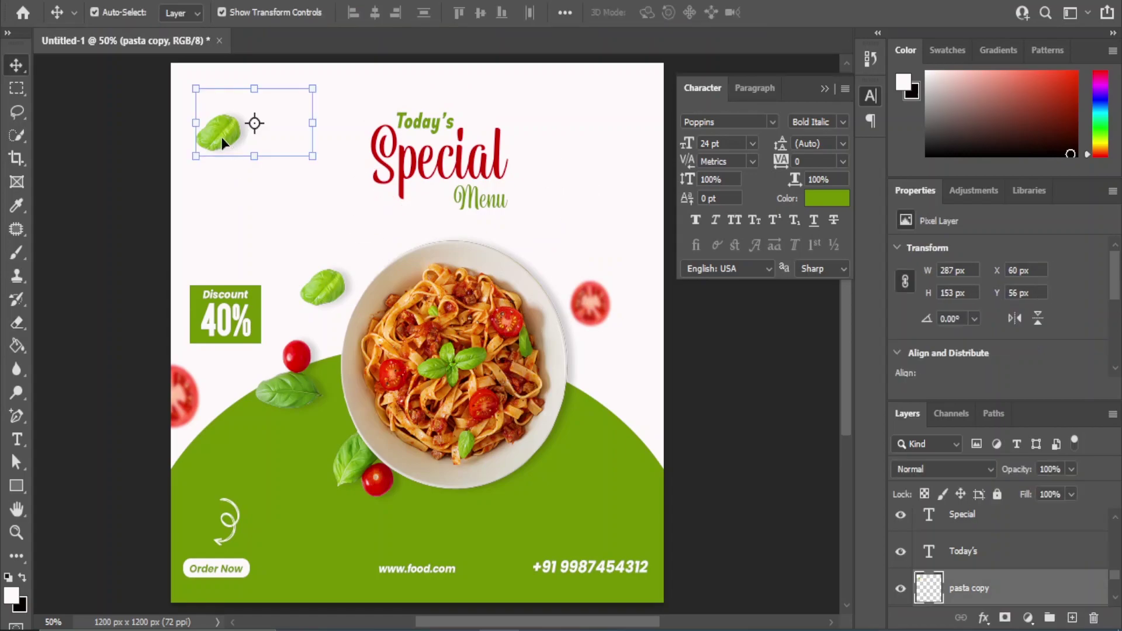
key(ctrl+t)
right_click(223, 141)
click(297, 412)
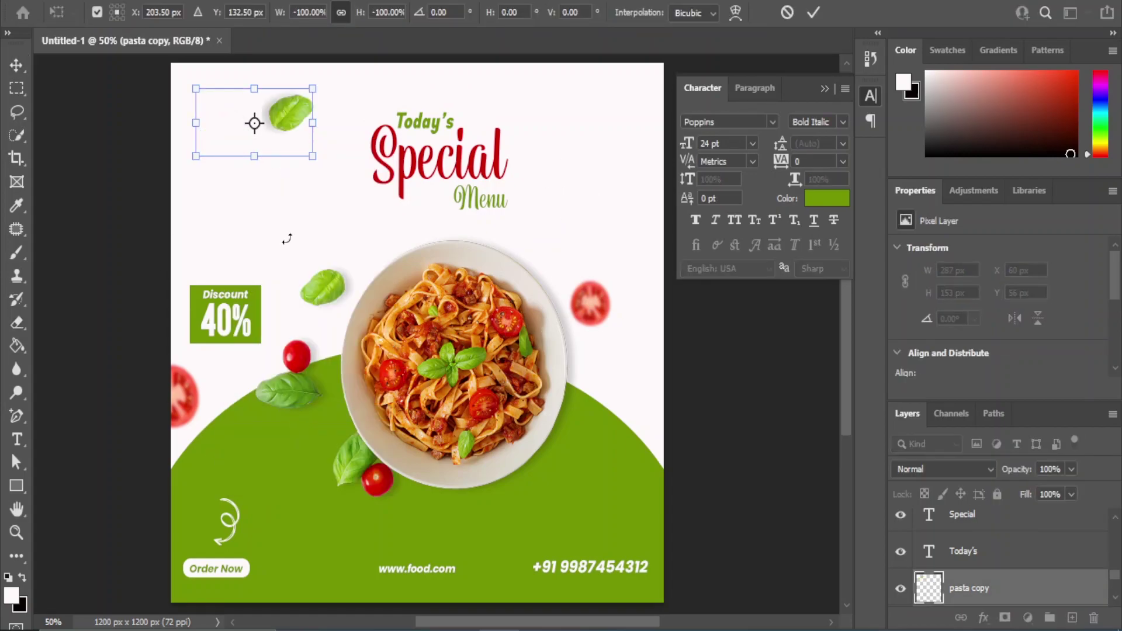
mouse_move(313, 156)
mouse_down()
mouse_move(267, 172)
mouse_move(114, 135)
mouse_move(261, 121)
mouse_up()
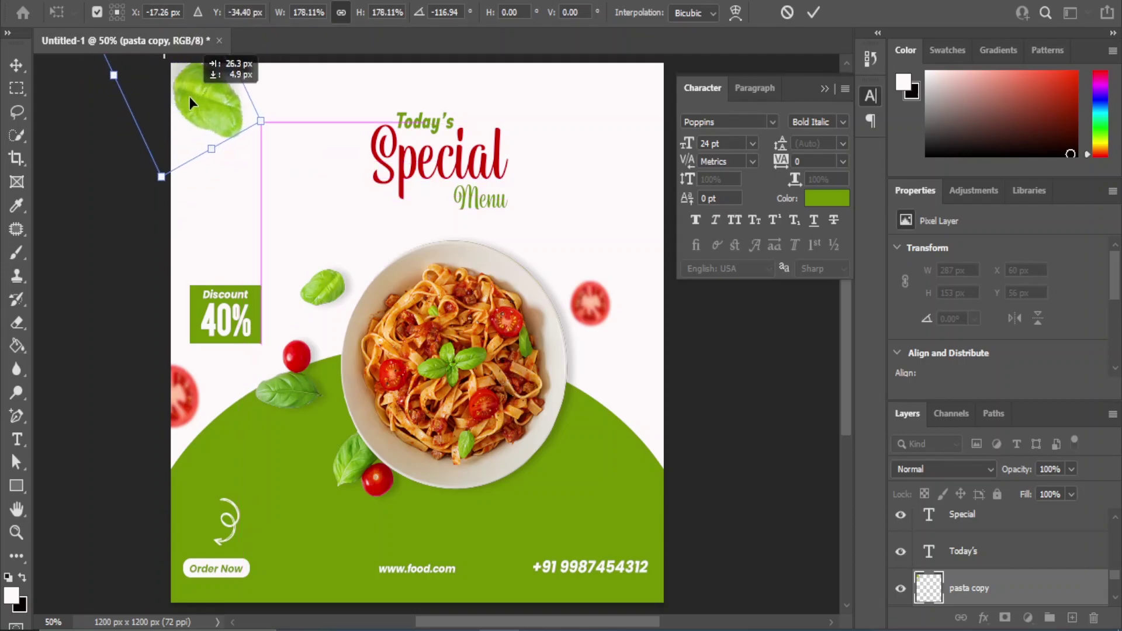
key(Return)
- Blur the corner leaf with a 3.4 px Gaussian Blur, then move a duplicate top-right
click(225, 0)
mouse_move(234, 216)
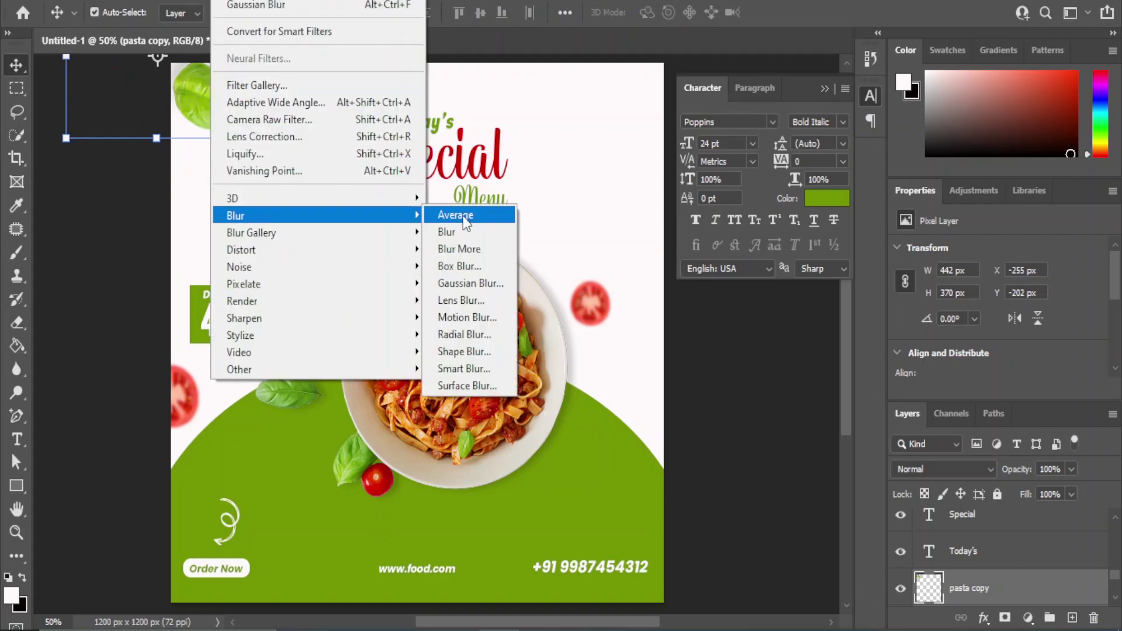
click(471, 283)
click(890, 292)
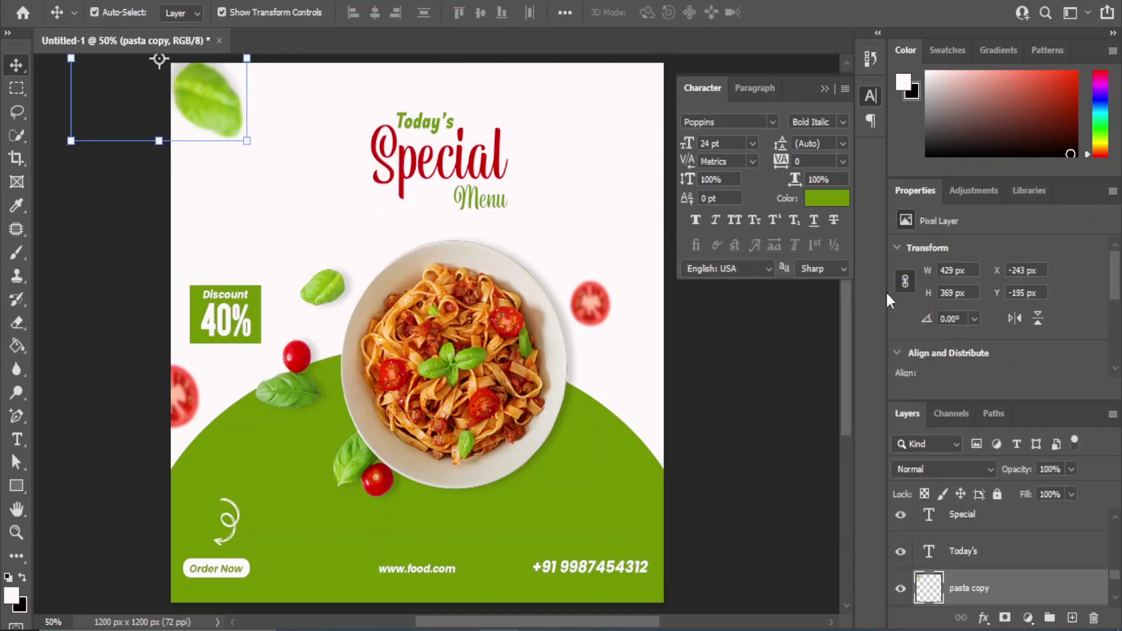
drag(206, 106, 201, 106)
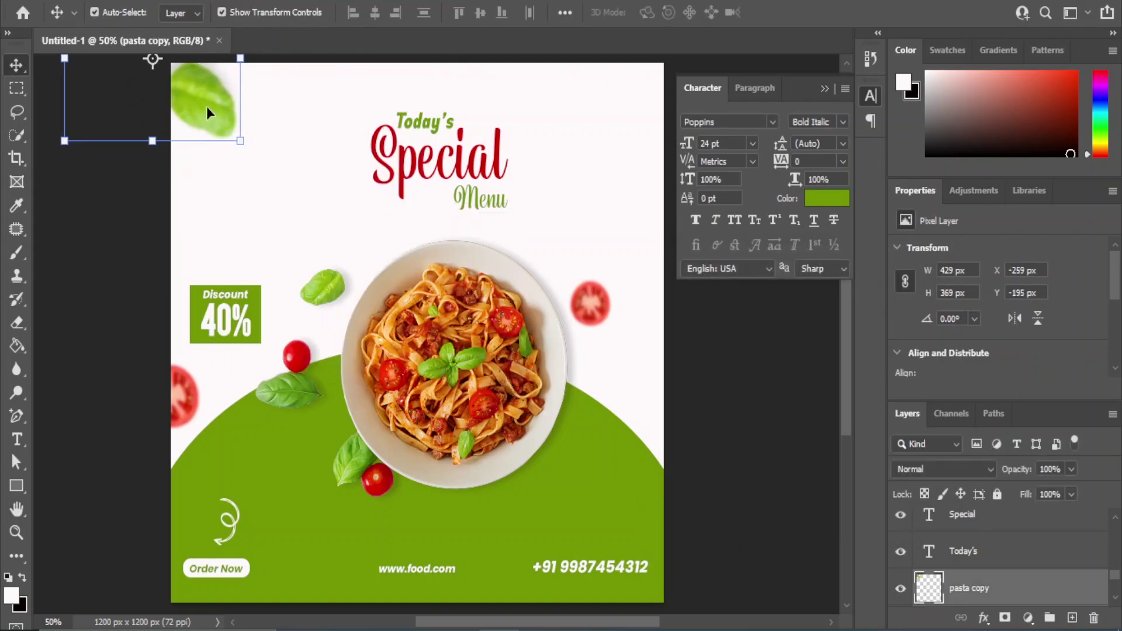
mouse_move(982, 588)
mouse_down()
mouse_move(1068, 604)
mouse_move(1072, 617)
mouse_up()
mouse_move(183, 97)
mouse_down()
mouse_move(590, 116)
mouse_move(655, 89)
mouse_move(648, 83)
mouse_up()
- Rotate the top-right leaf copy 90° and commit its placement
right_click(590, 116)
click(632, 397)
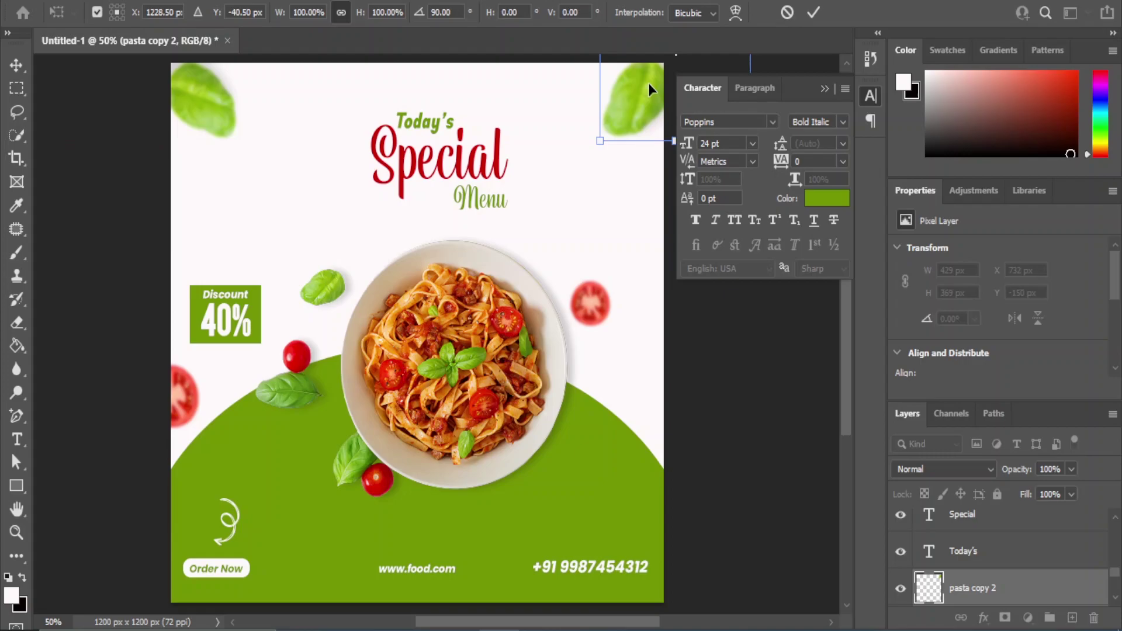
text(122)
key(Return)
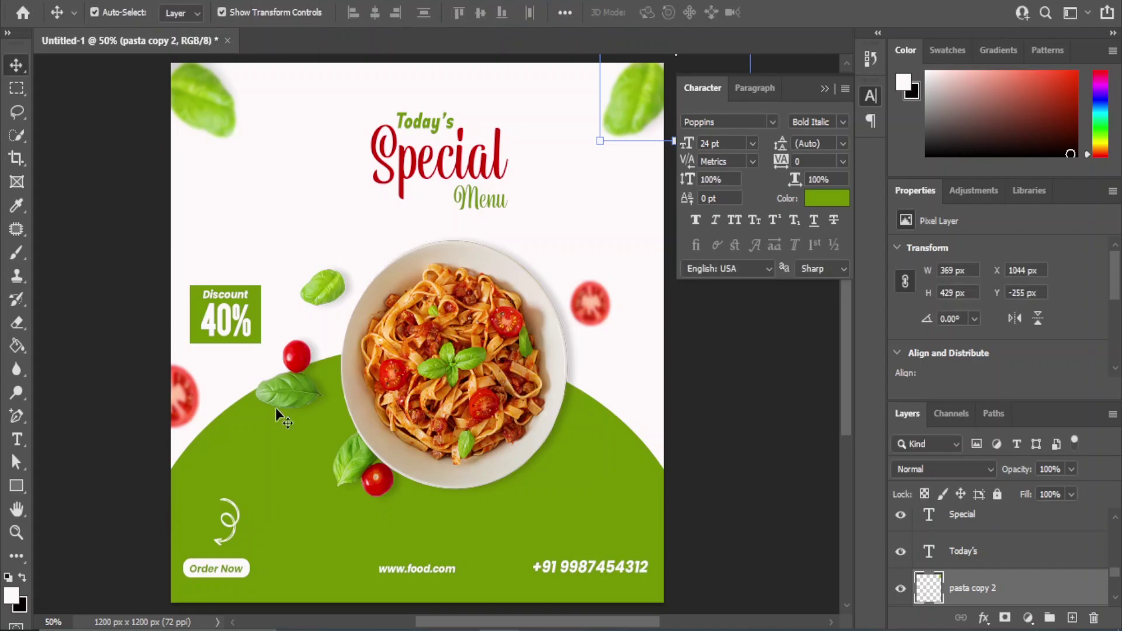
- Place a copy of the blurred tomato higher up the left edge
click(179, 395)
mouse_move(179, 395)
mouse_down()
mouse_move(162, 198)
mouse_move(164, 216)
mouse_move(116, 171)
mouse_up()
key(ctrl+t)
click(572, 246)
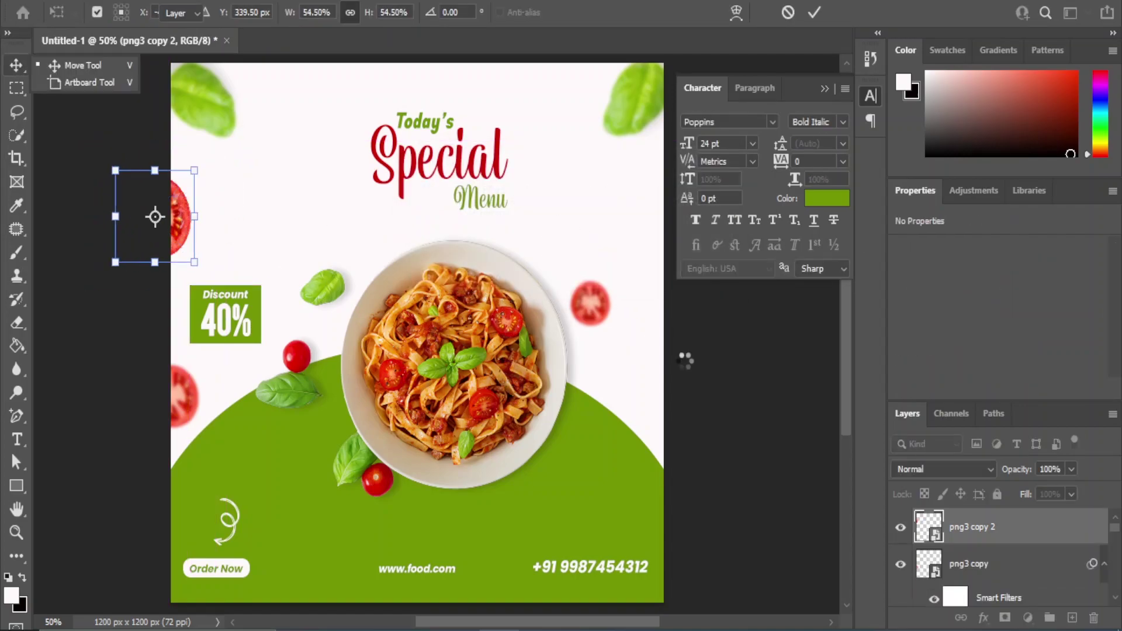
click(685, 360)
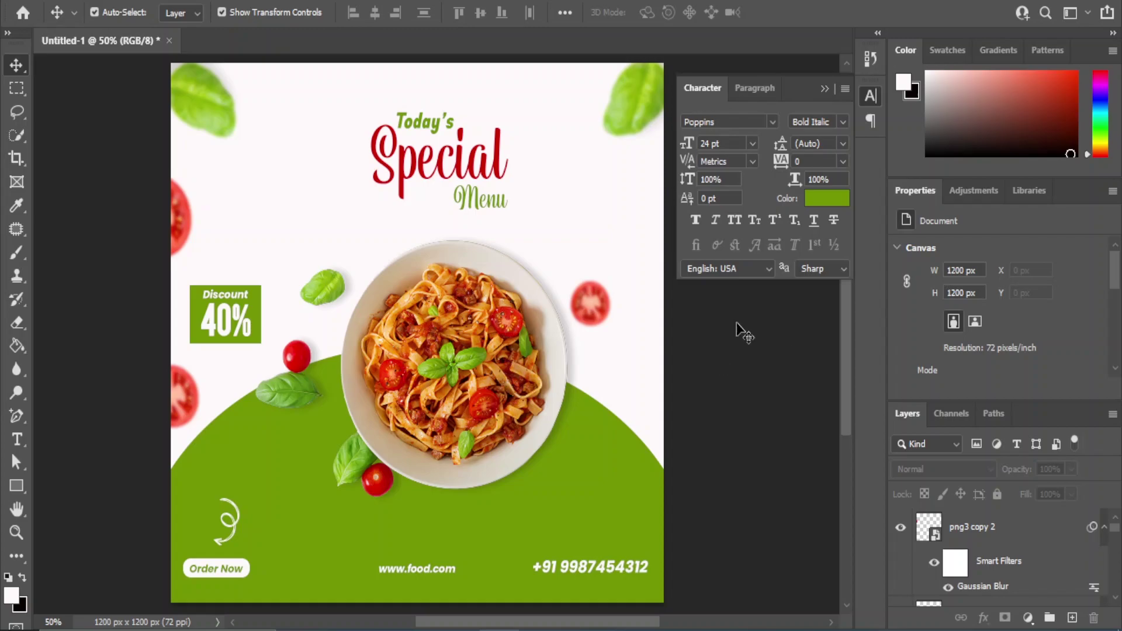
scroll(970, 561, down, 5)
click(928, 582)
double_click(929, 588)
- Set the background fill to the pale off-white #f5f2ee sampled from the plate rim
click(486, 250)
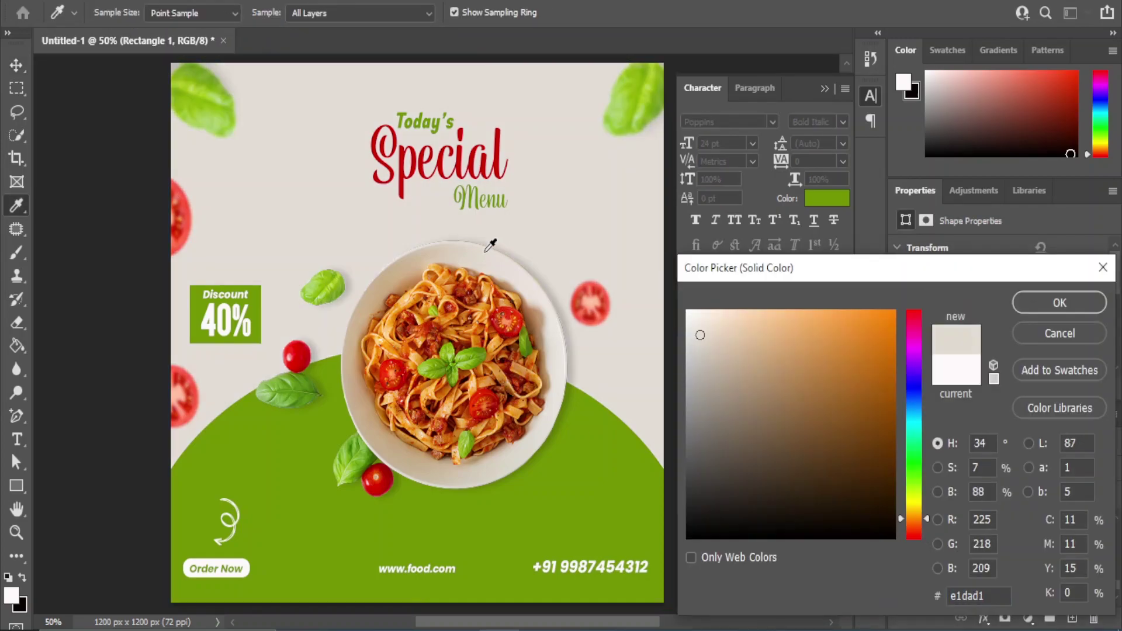
drag(700, 337, 692, 318)
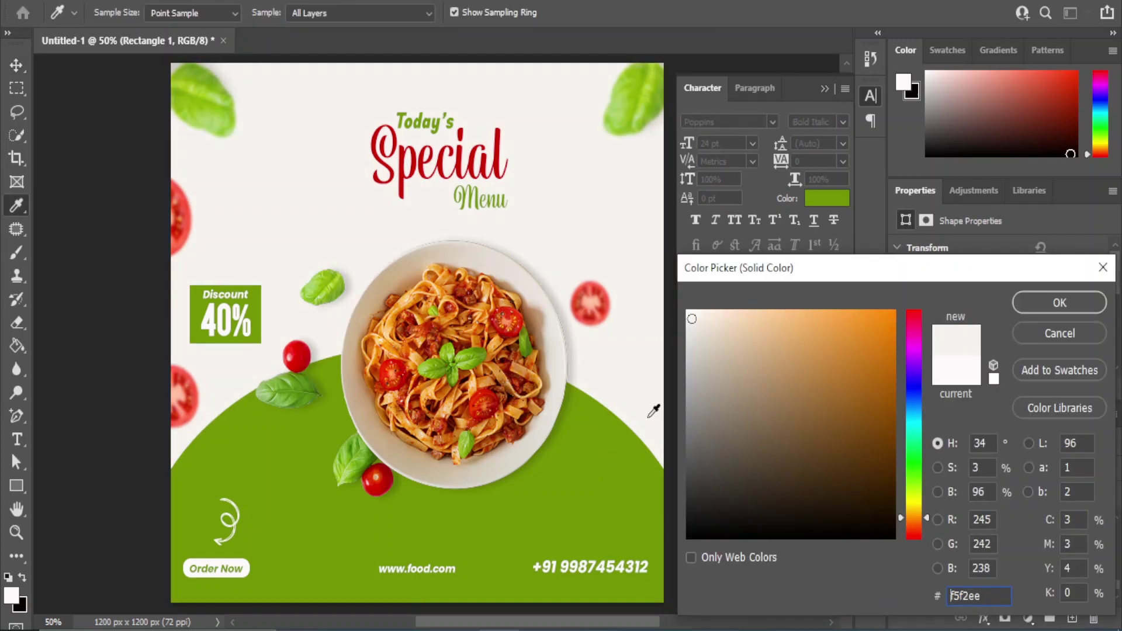
click(1063, 303)
- Give the background a 3.4 px Gaussian Blur smart filter
click(240, 3)
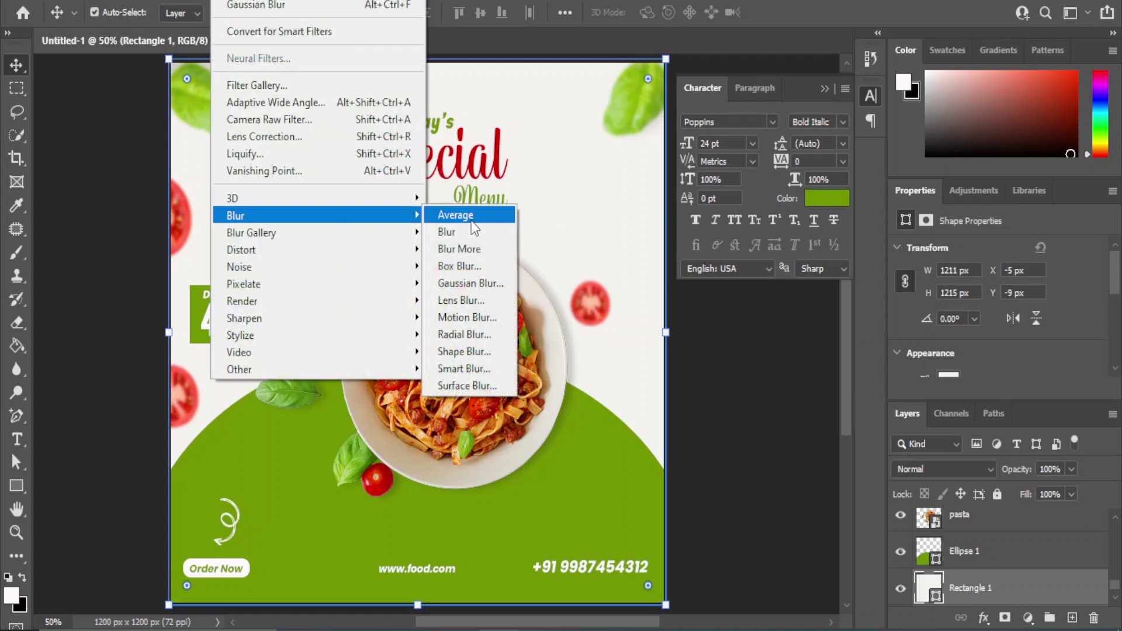
click(458, 215)
click(484, 233)
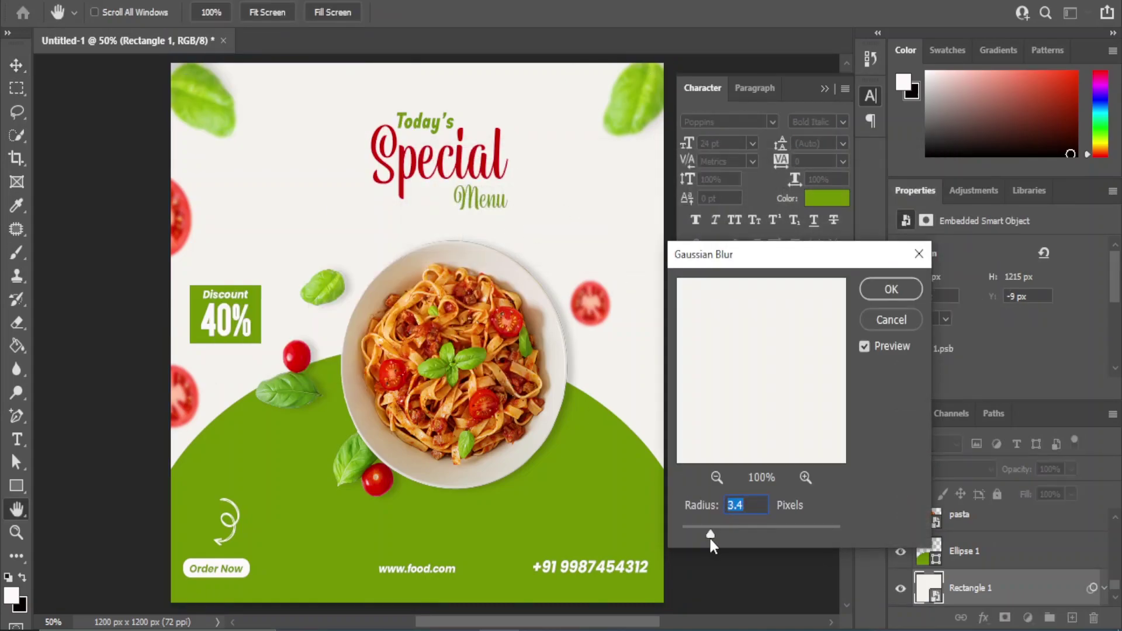
drag(753, 536, 774, 531)
click(891, 289)
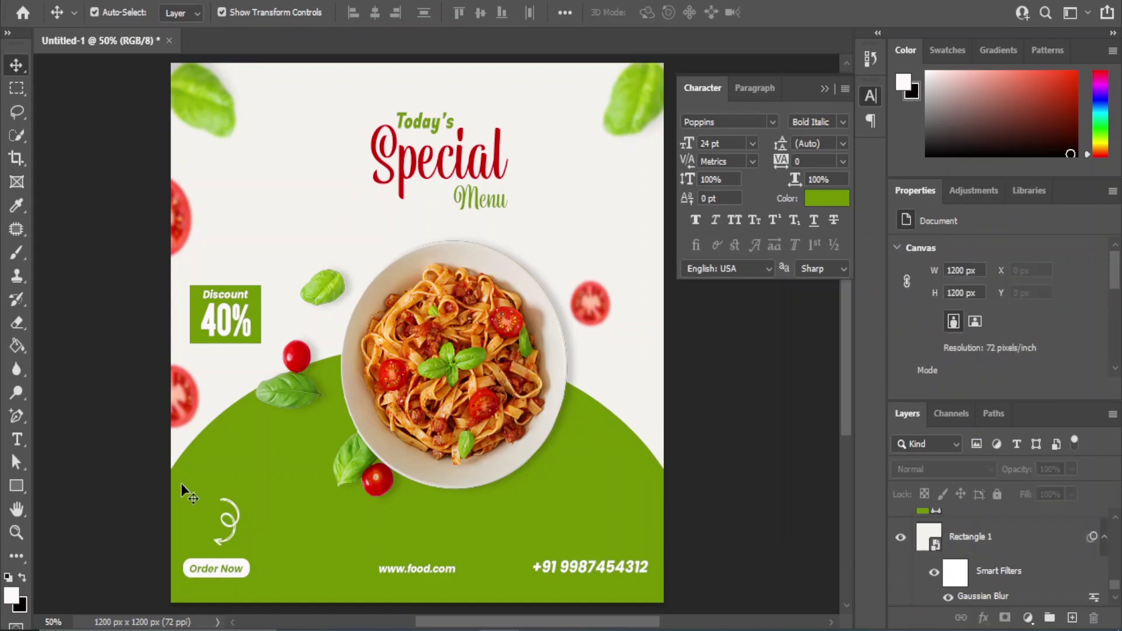
click(253, 471)
- Apply a Ripple smart filter at 306%, Medium size to the green Ellipse 1 dome
click(239, 3)
mouse_move(241, 250)
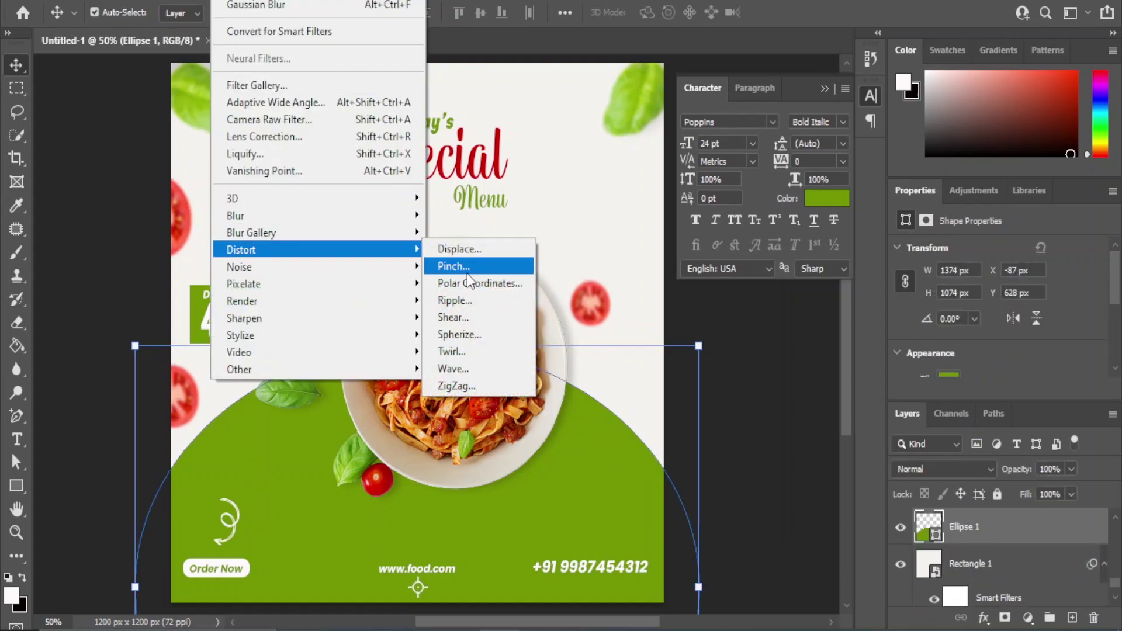
click(467, 305)
click(541, 233)
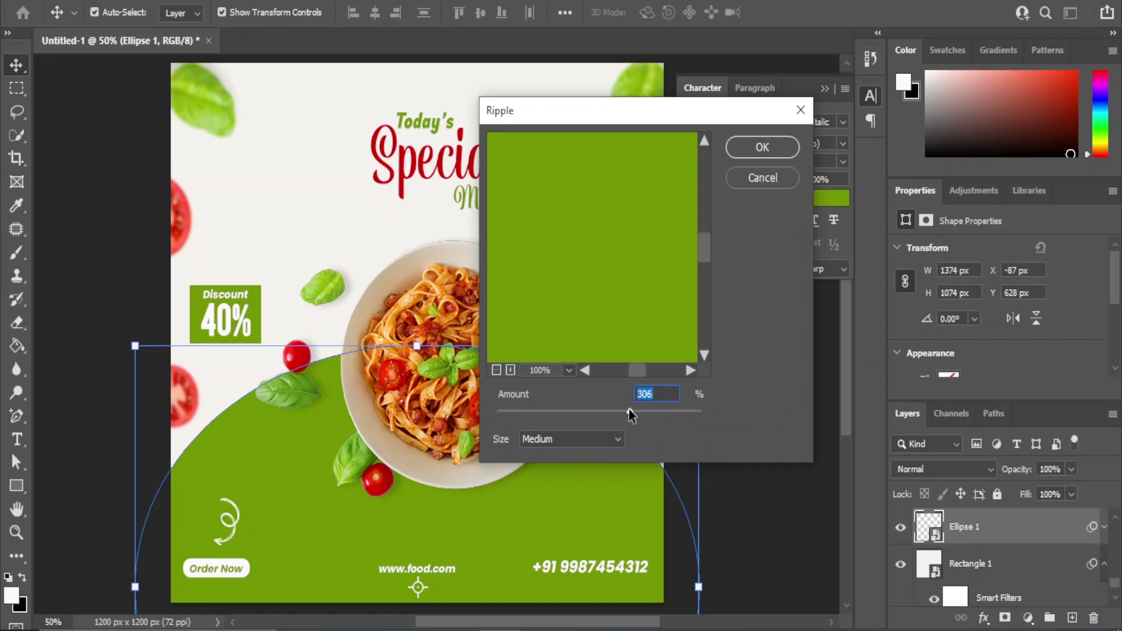
drag(654, 412, 528, 412)
click(762, 147)
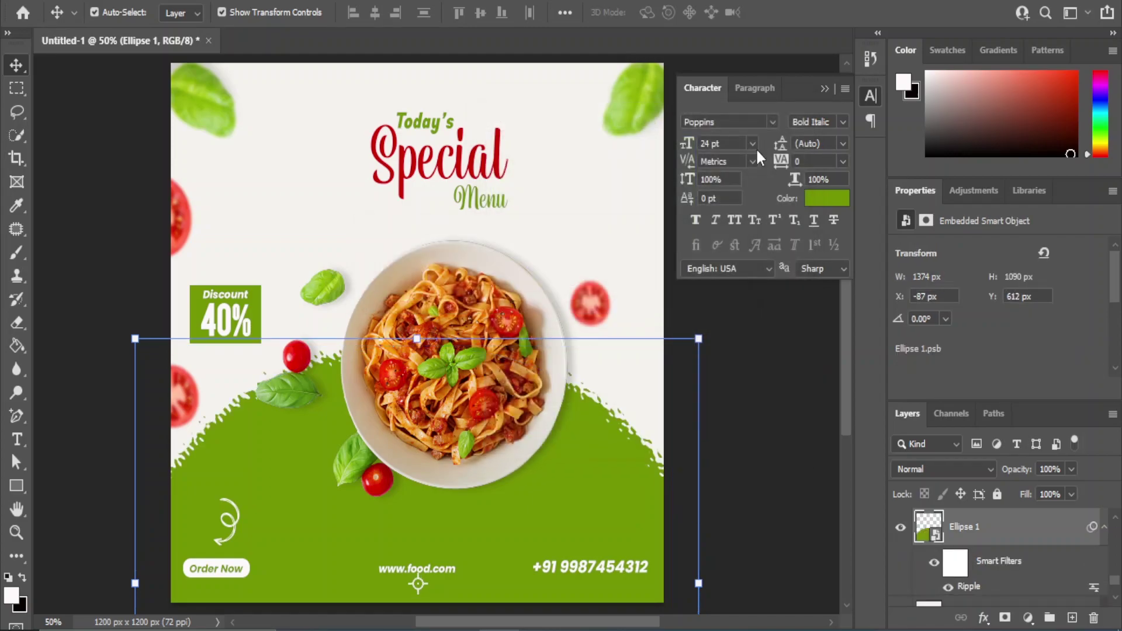
click(769, 401)
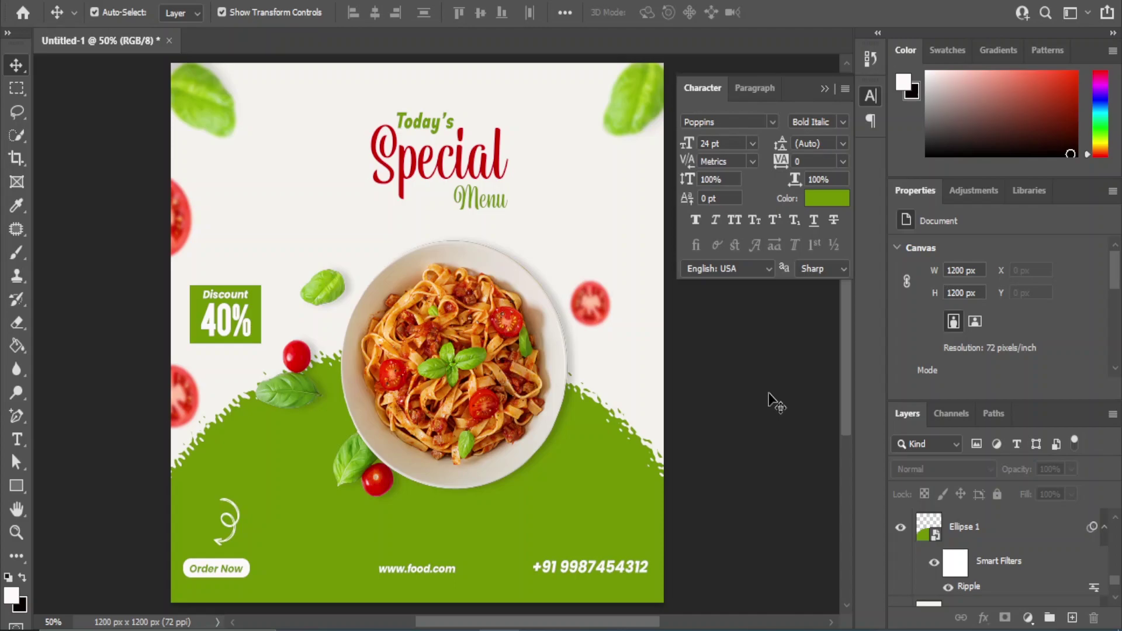
click(507, 218)
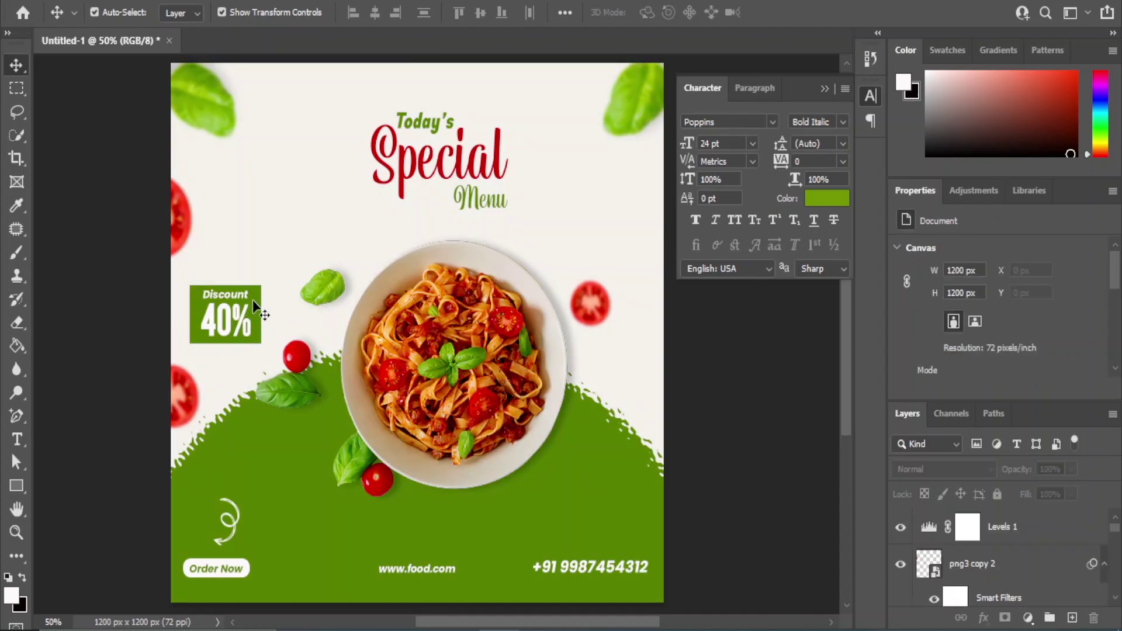
- Apply a -999% Ripple smart filter to the Rectangle 2 Discount badge, then deselect it
click(254, 305)
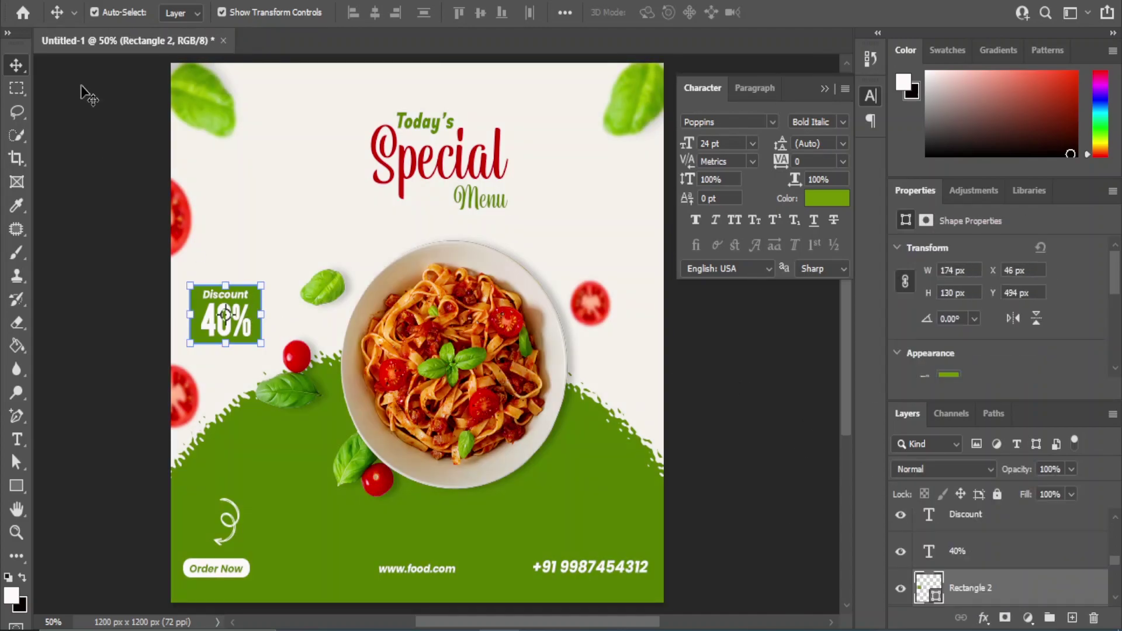
click(225, 2)
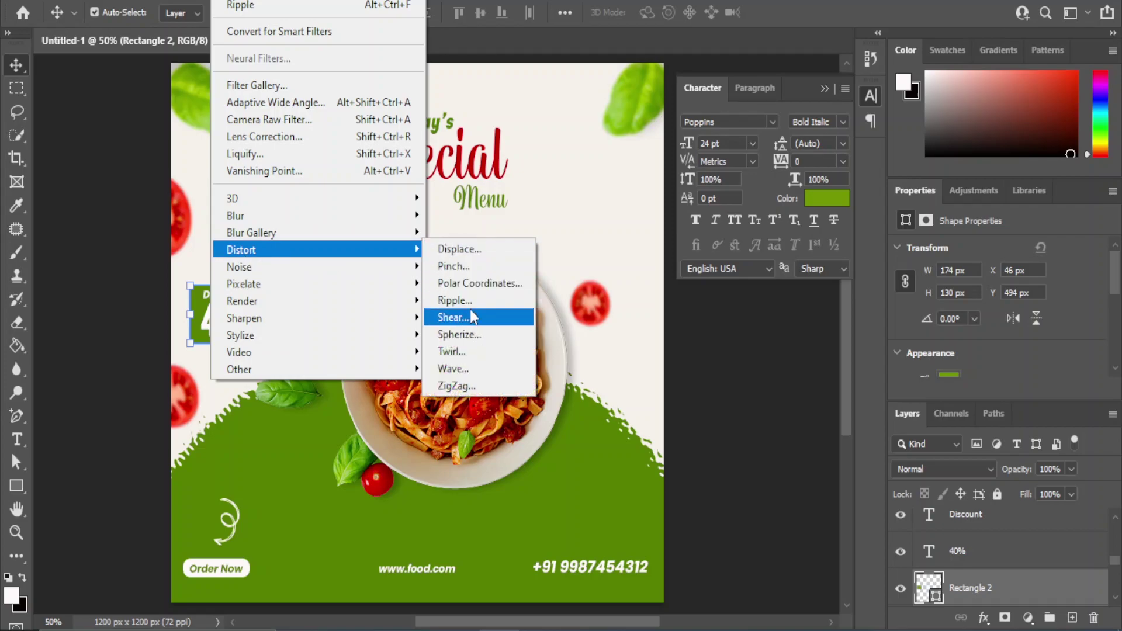
click(454, 301)
click(518, 236)
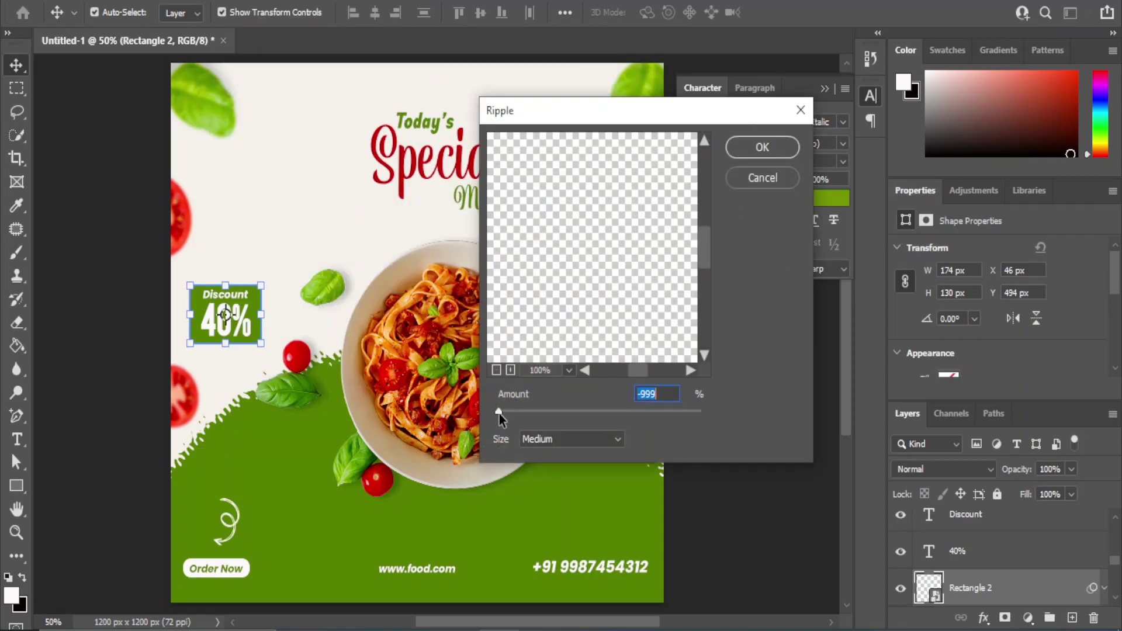
drag(499, 414, 507, 412)
click(762, 143)
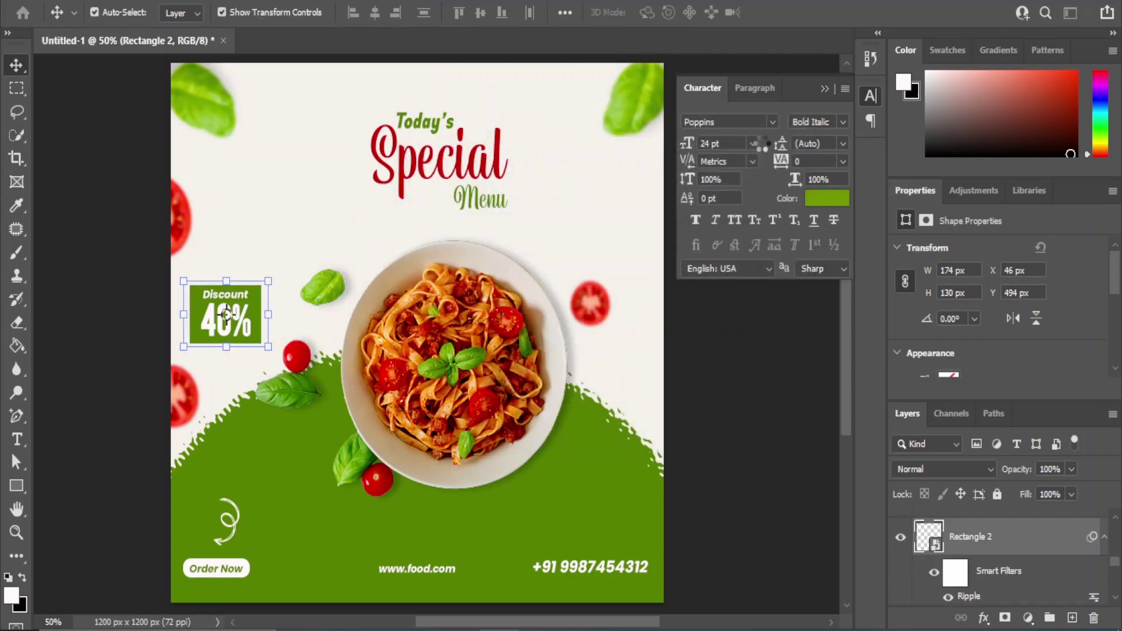
click(712, 384)
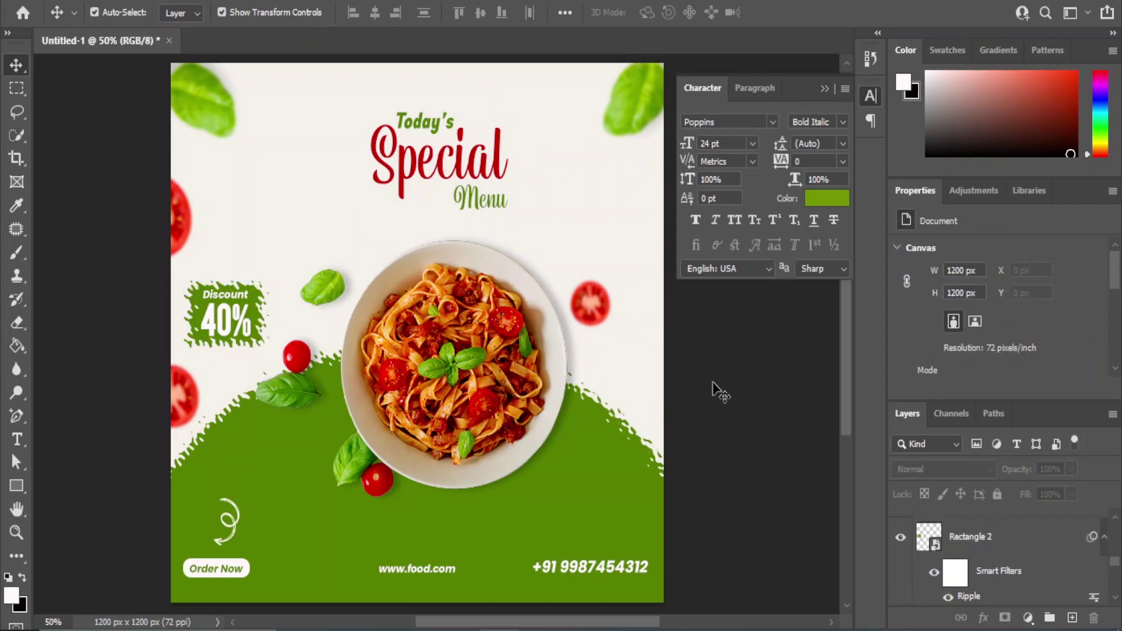